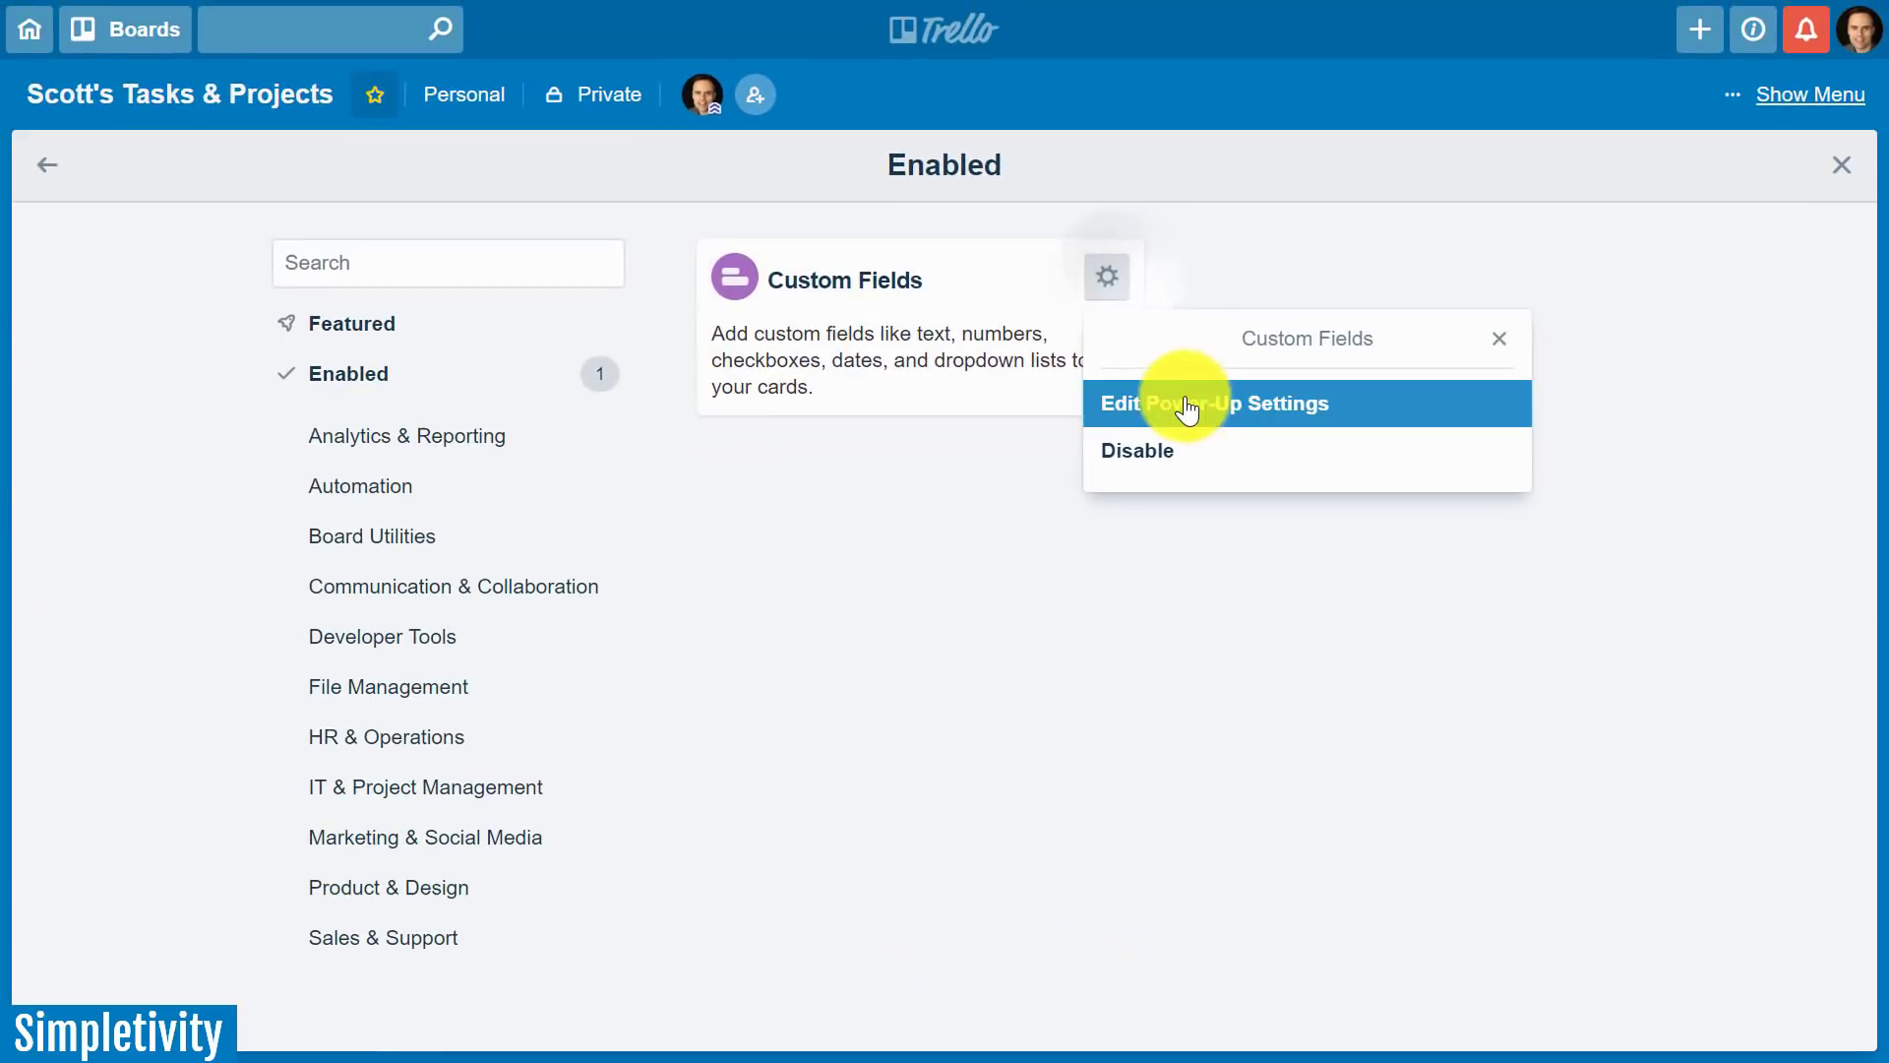
Review the board's custom fields (Name, Satisfied, Start Date, Priority) in the Power-Up settings
click(1187, 412)
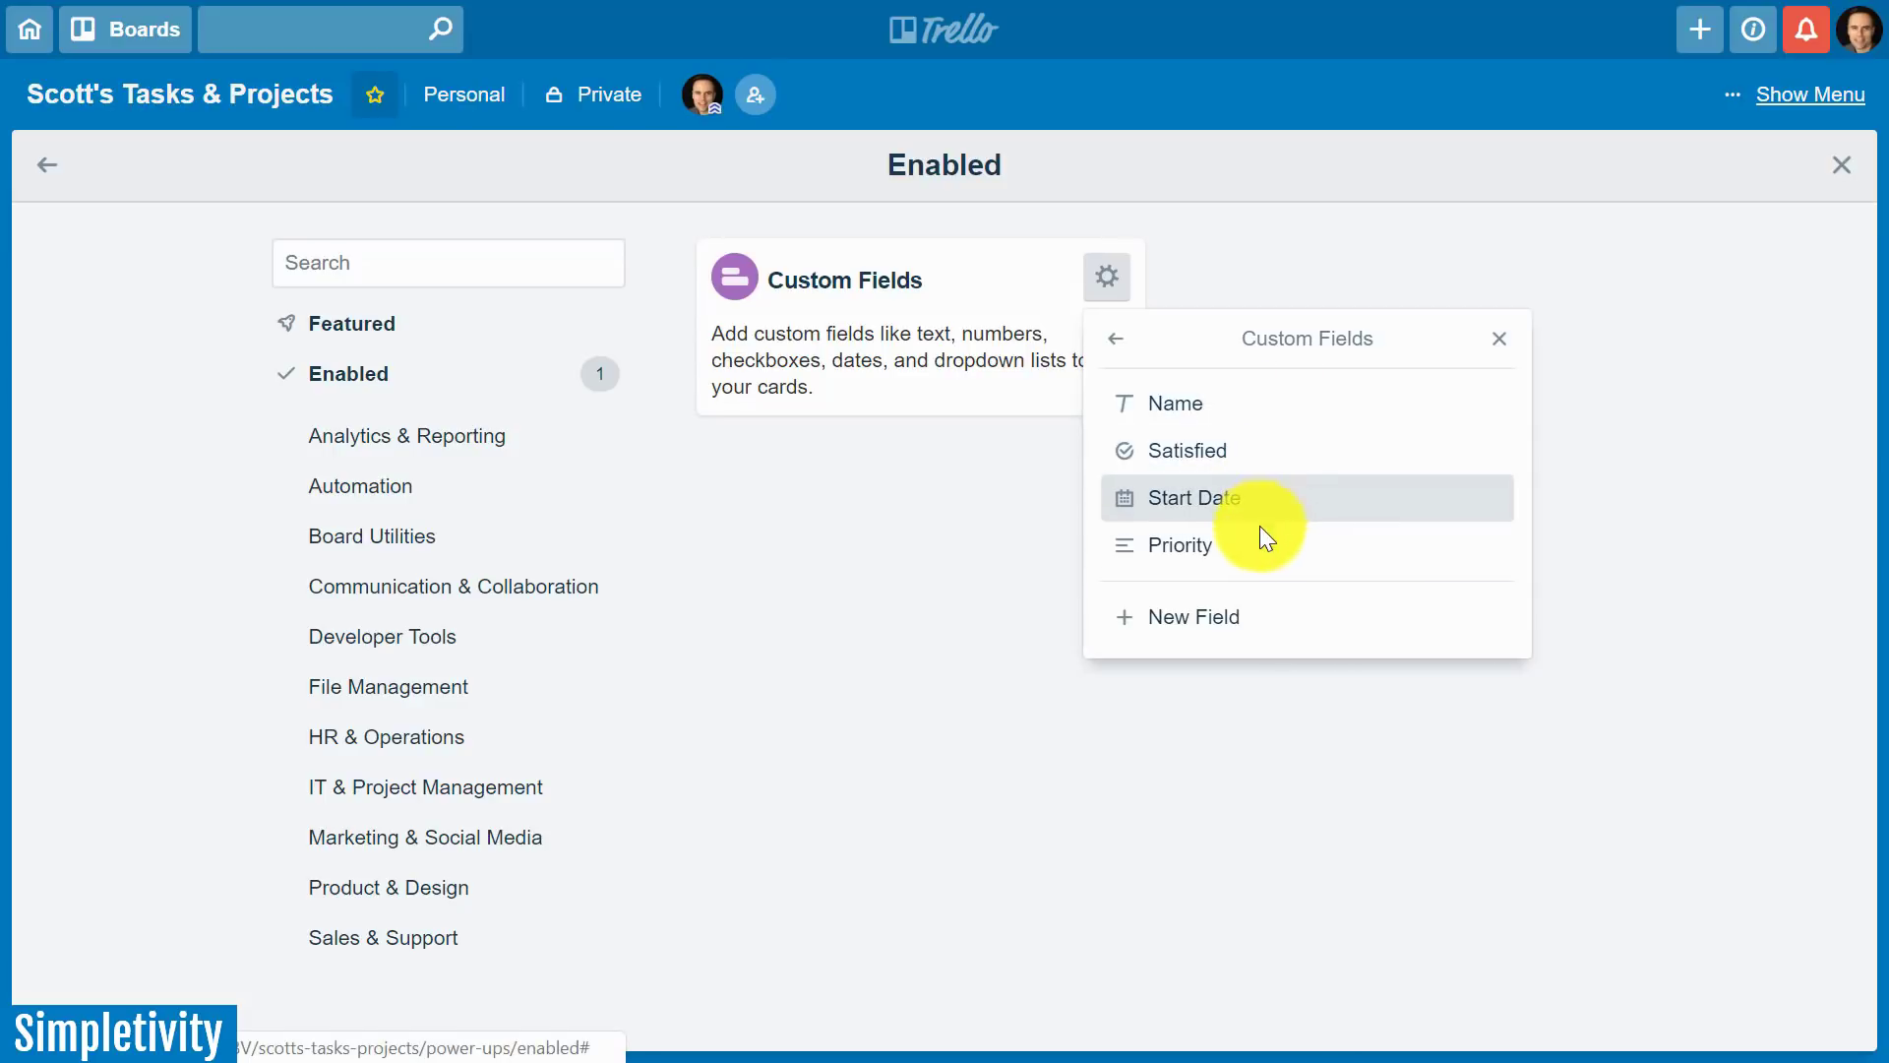
click(970, 558)
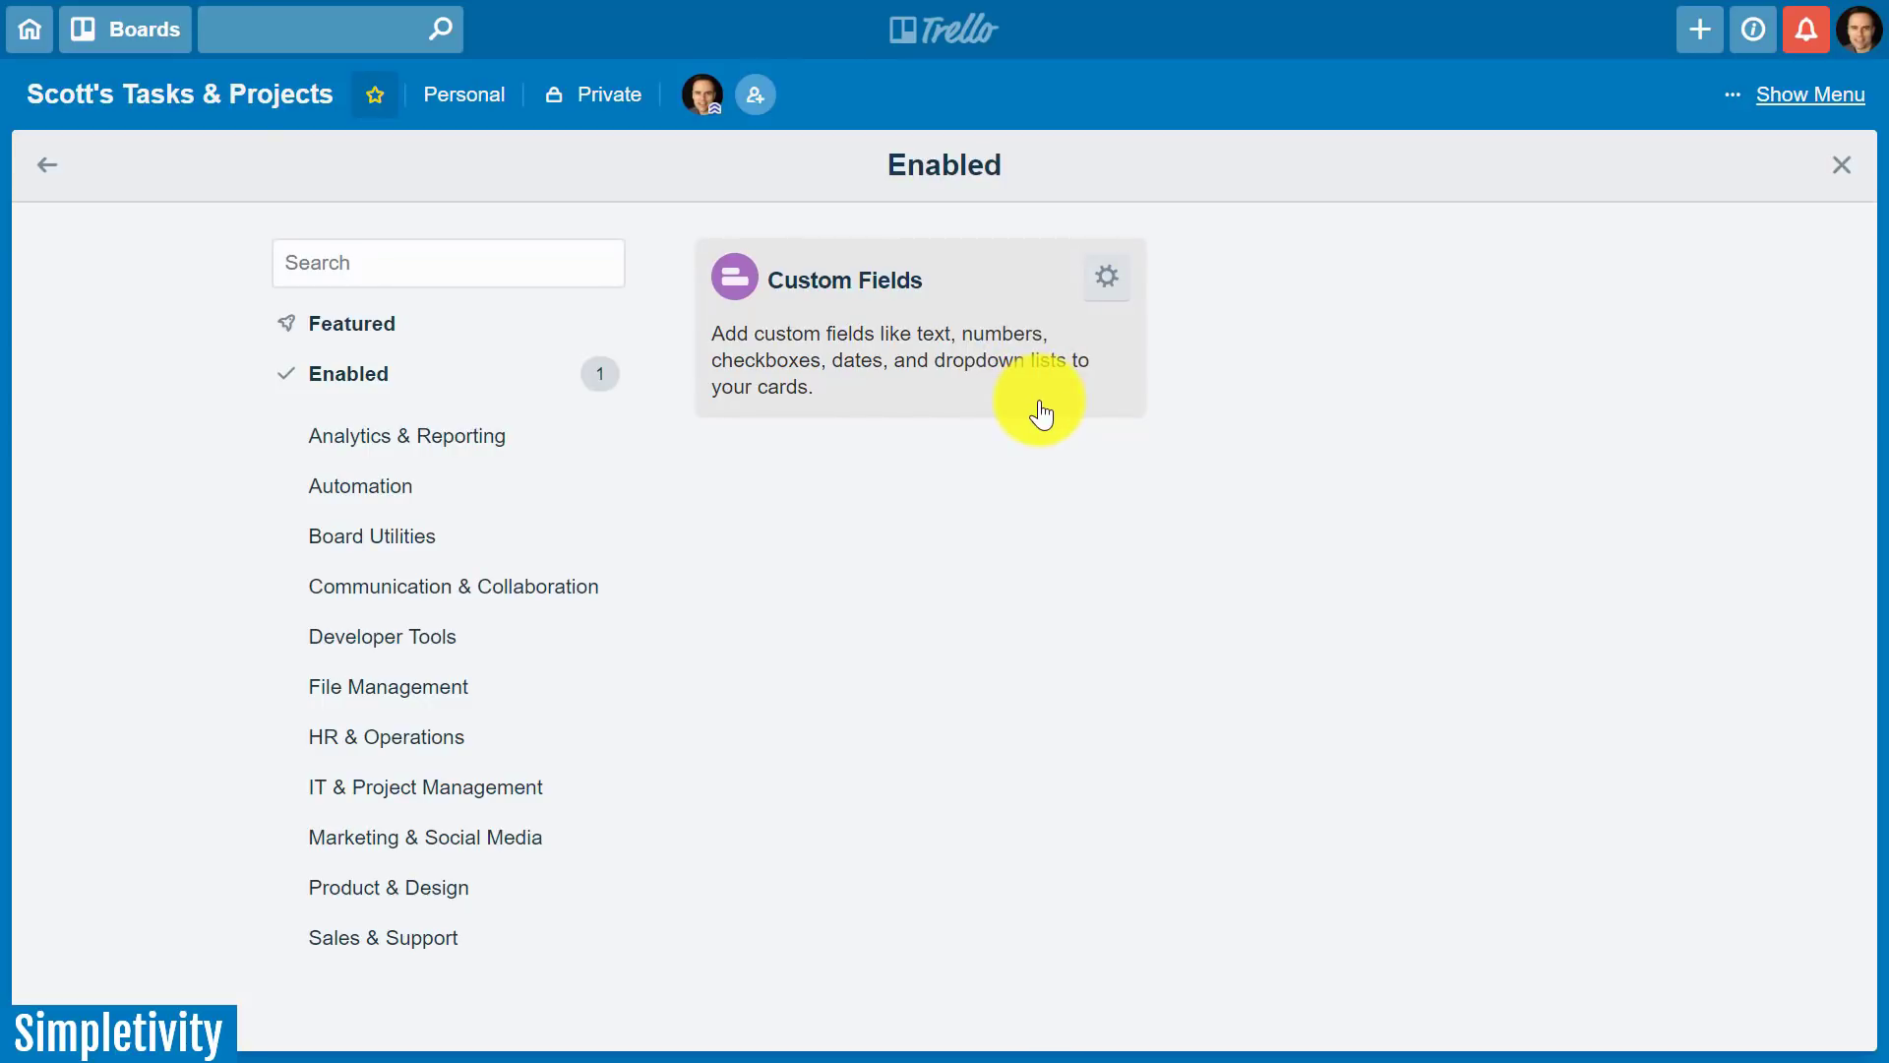
click(1837, 166)
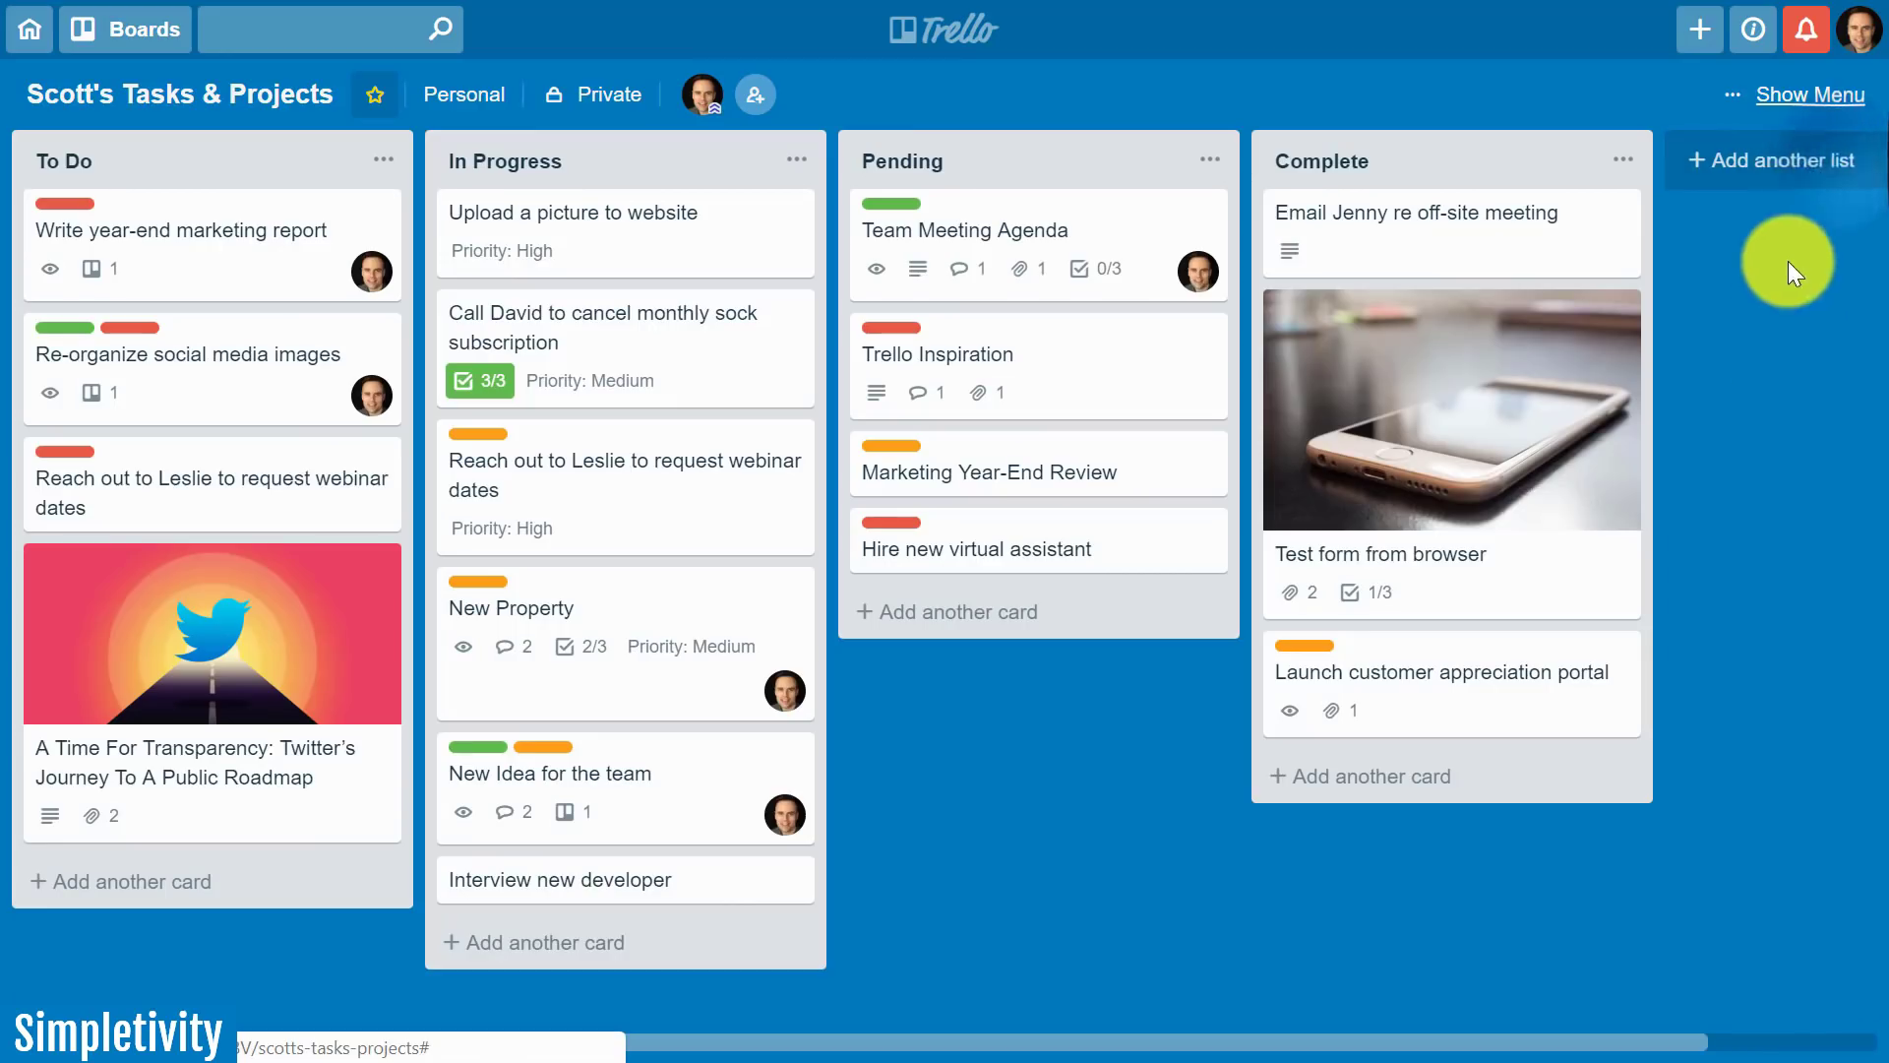
click(1810, 95)
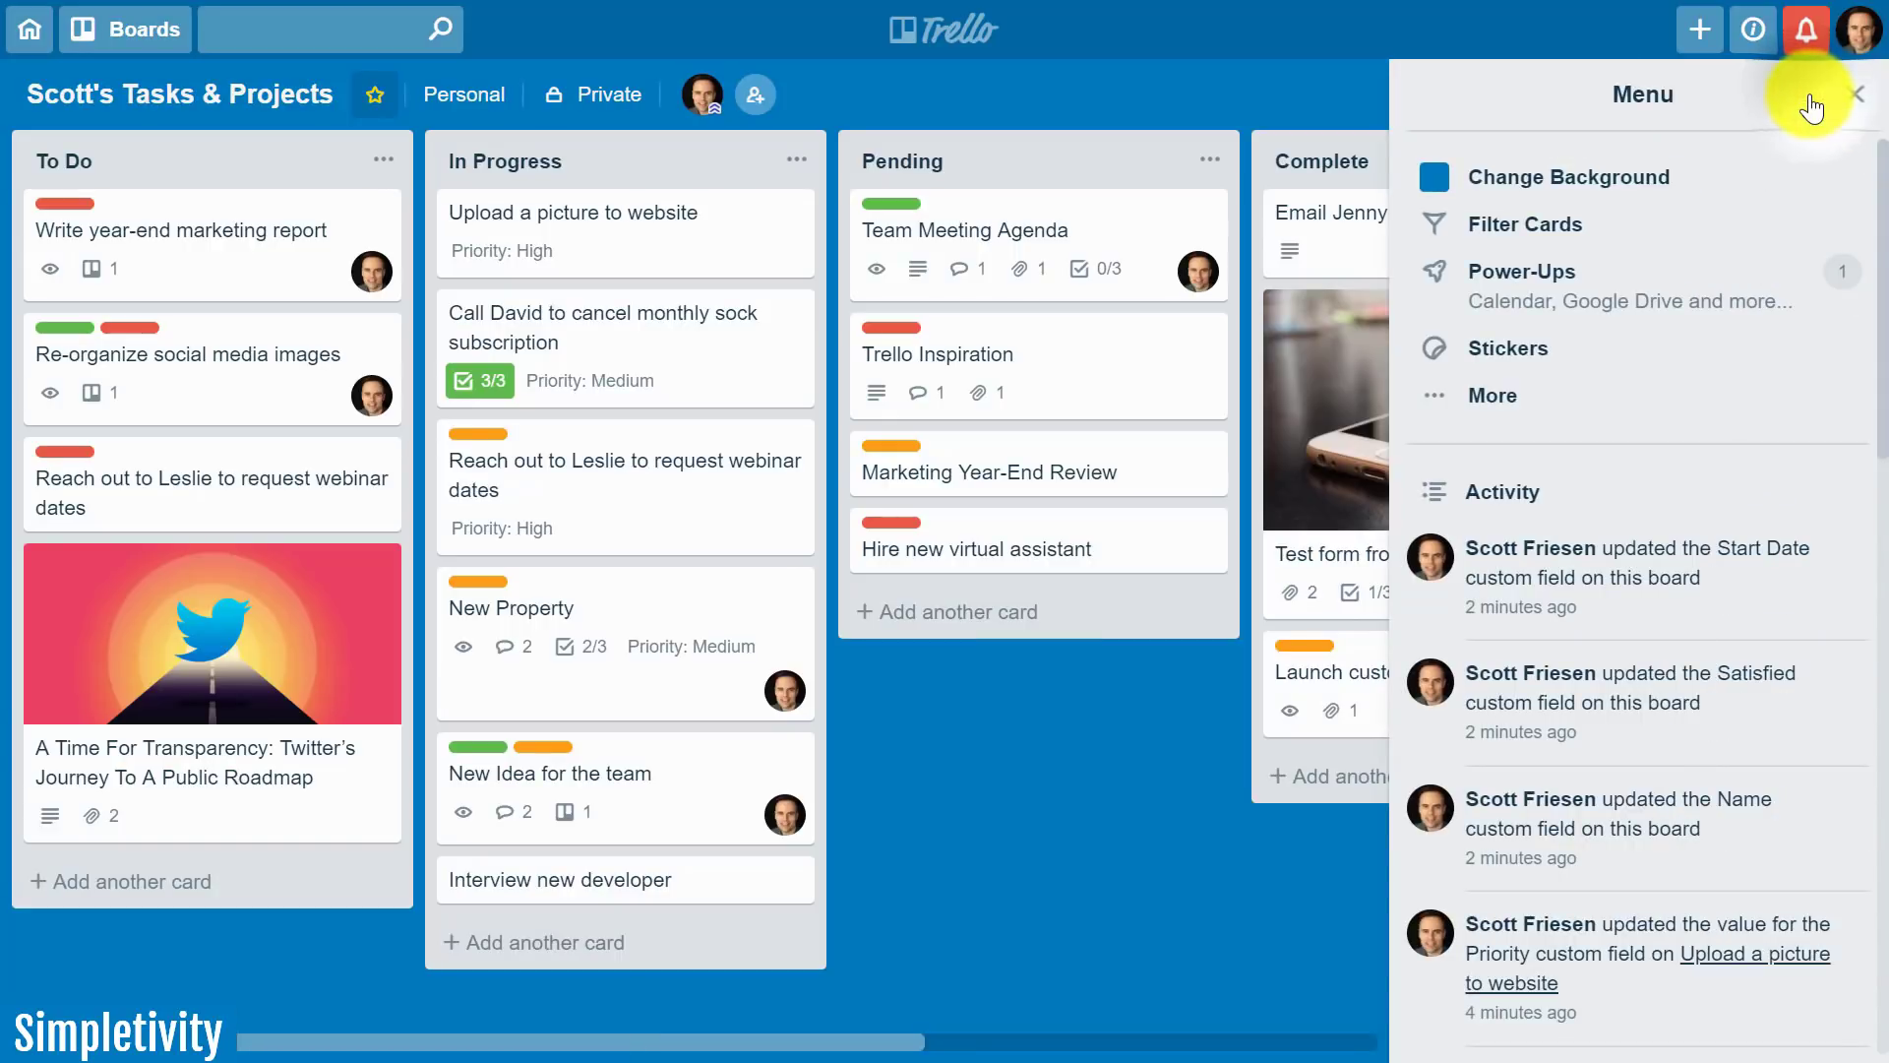
click(1499, 287)
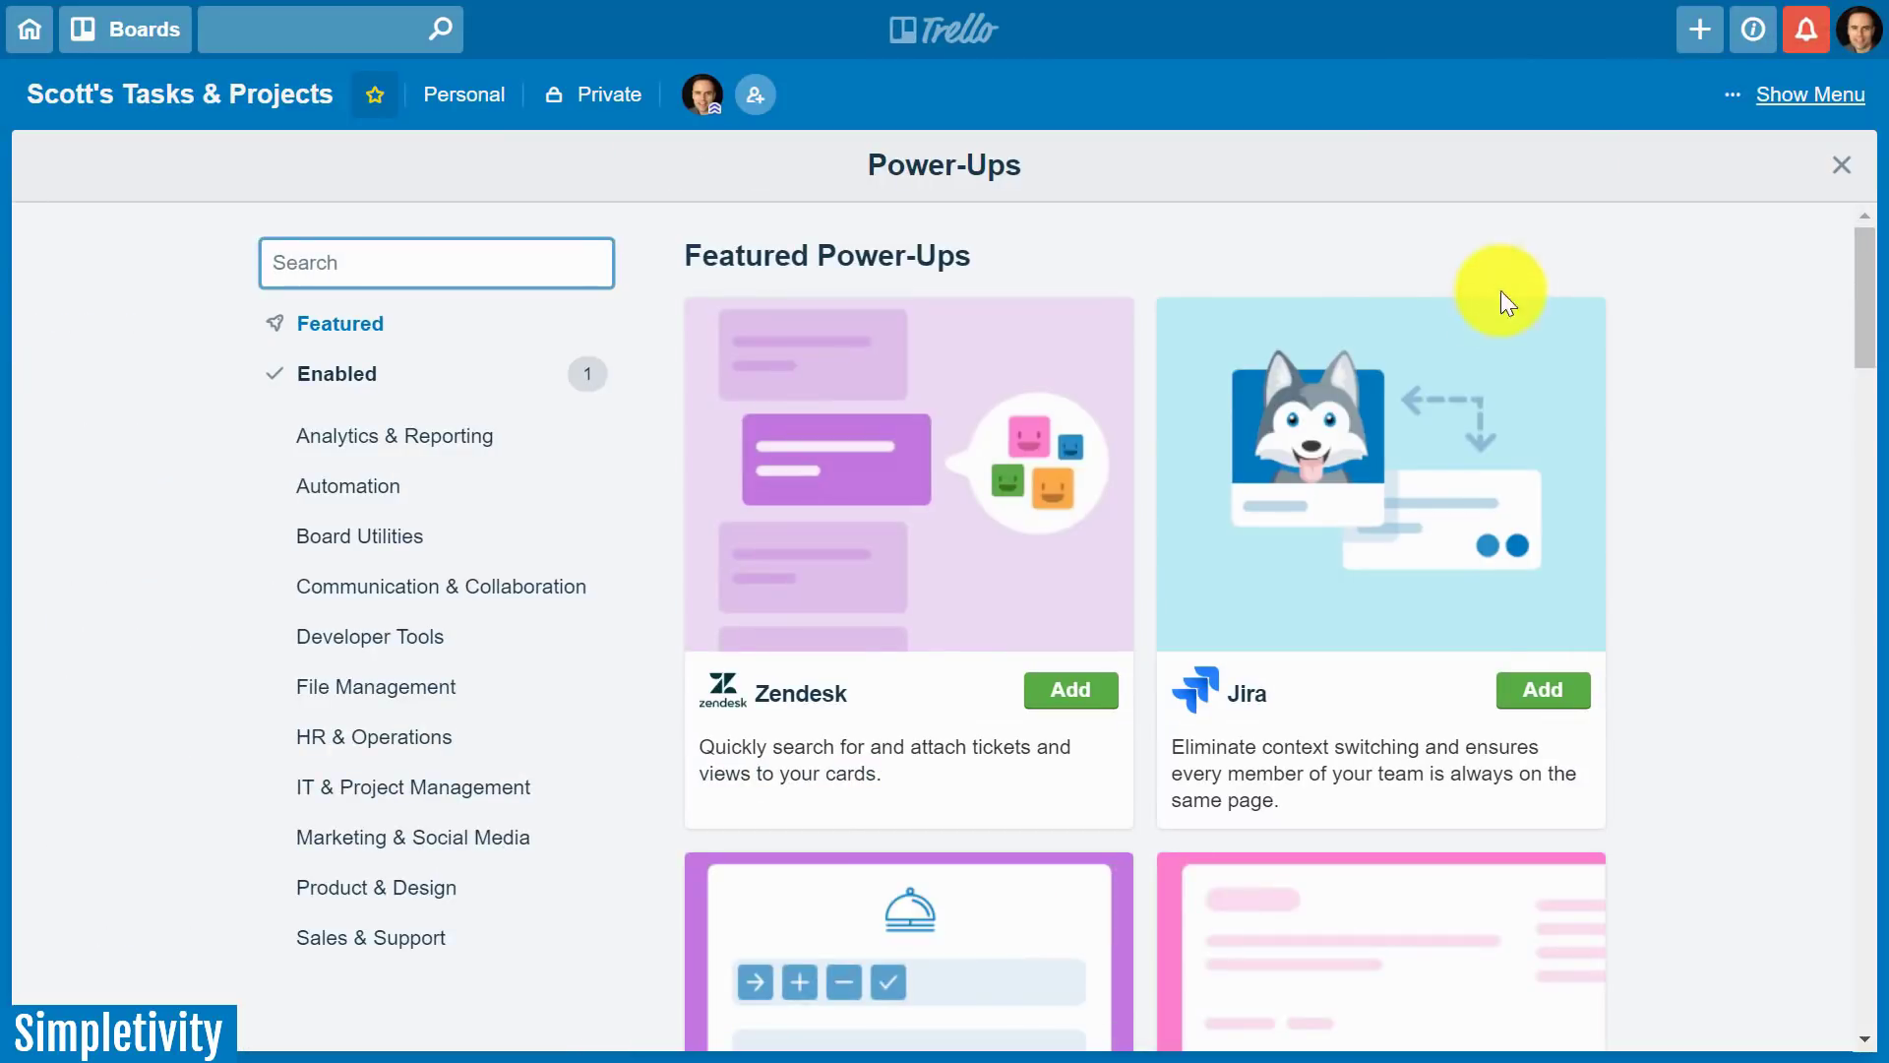
click(410, 267)
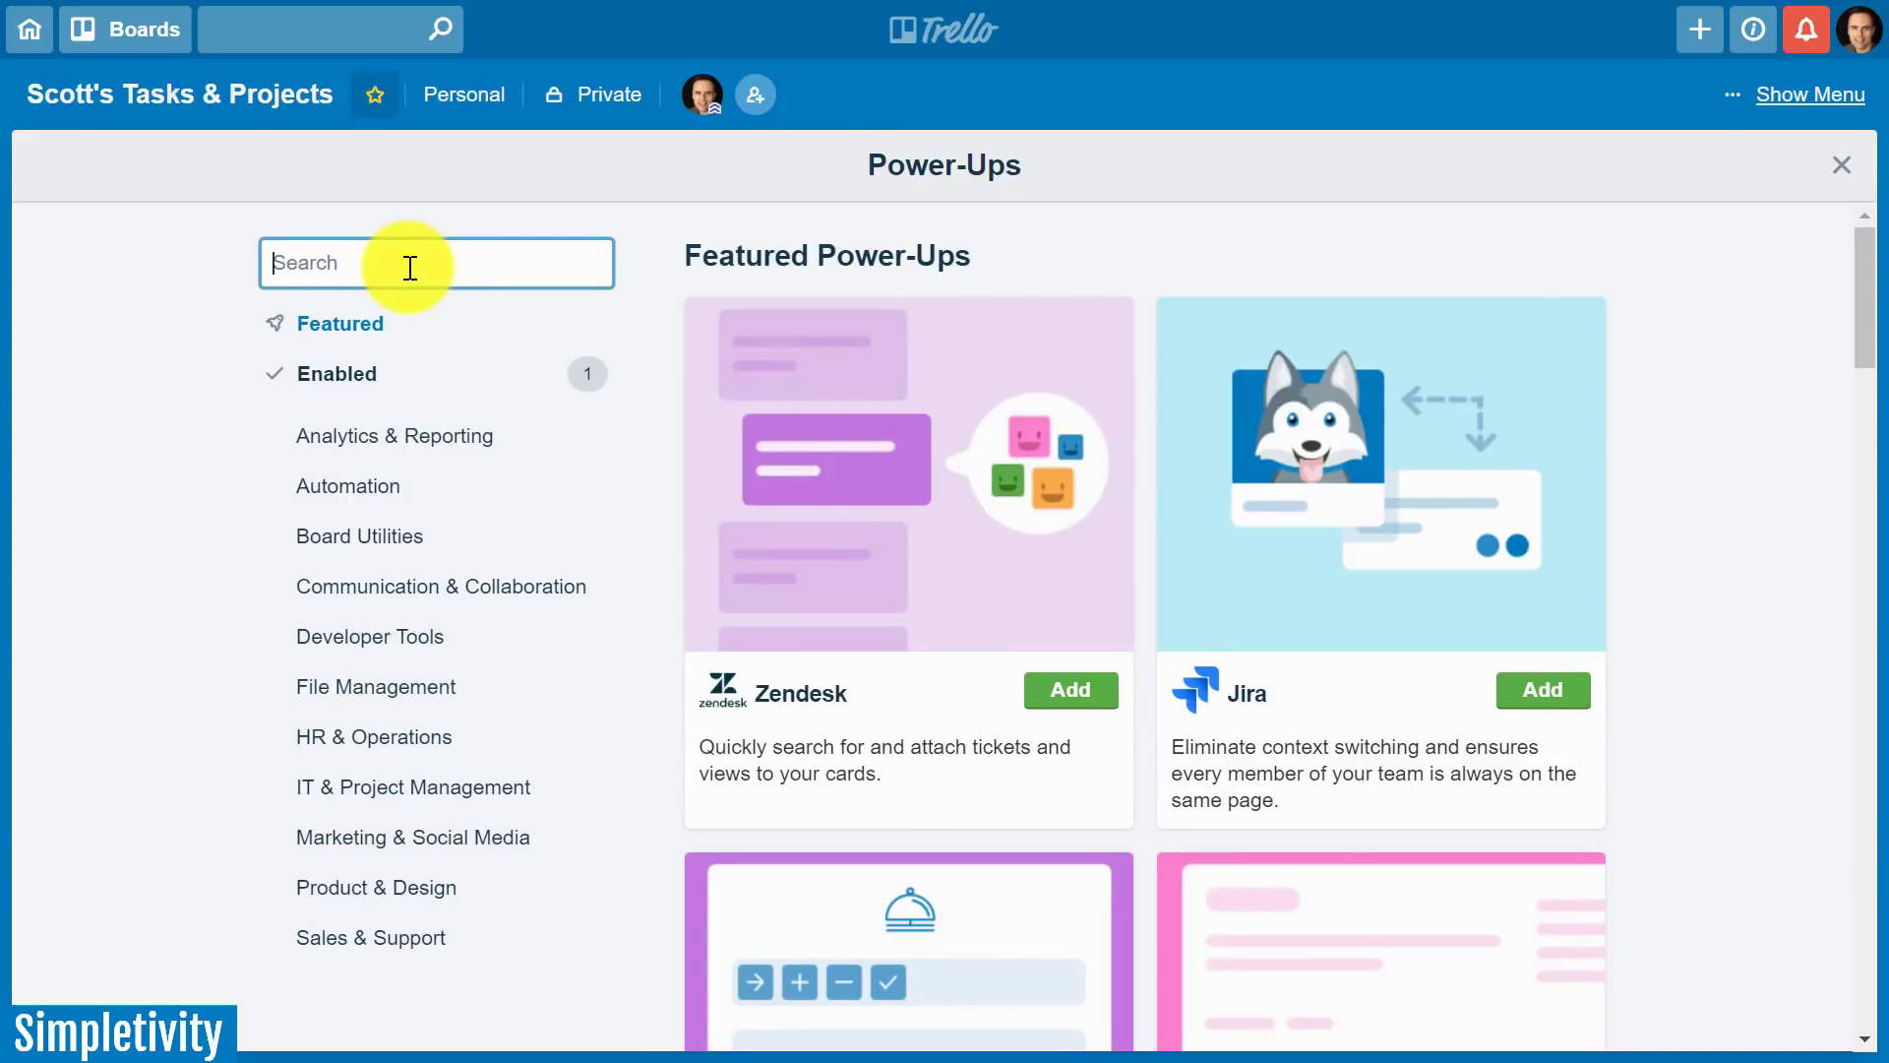
click(352, 378)
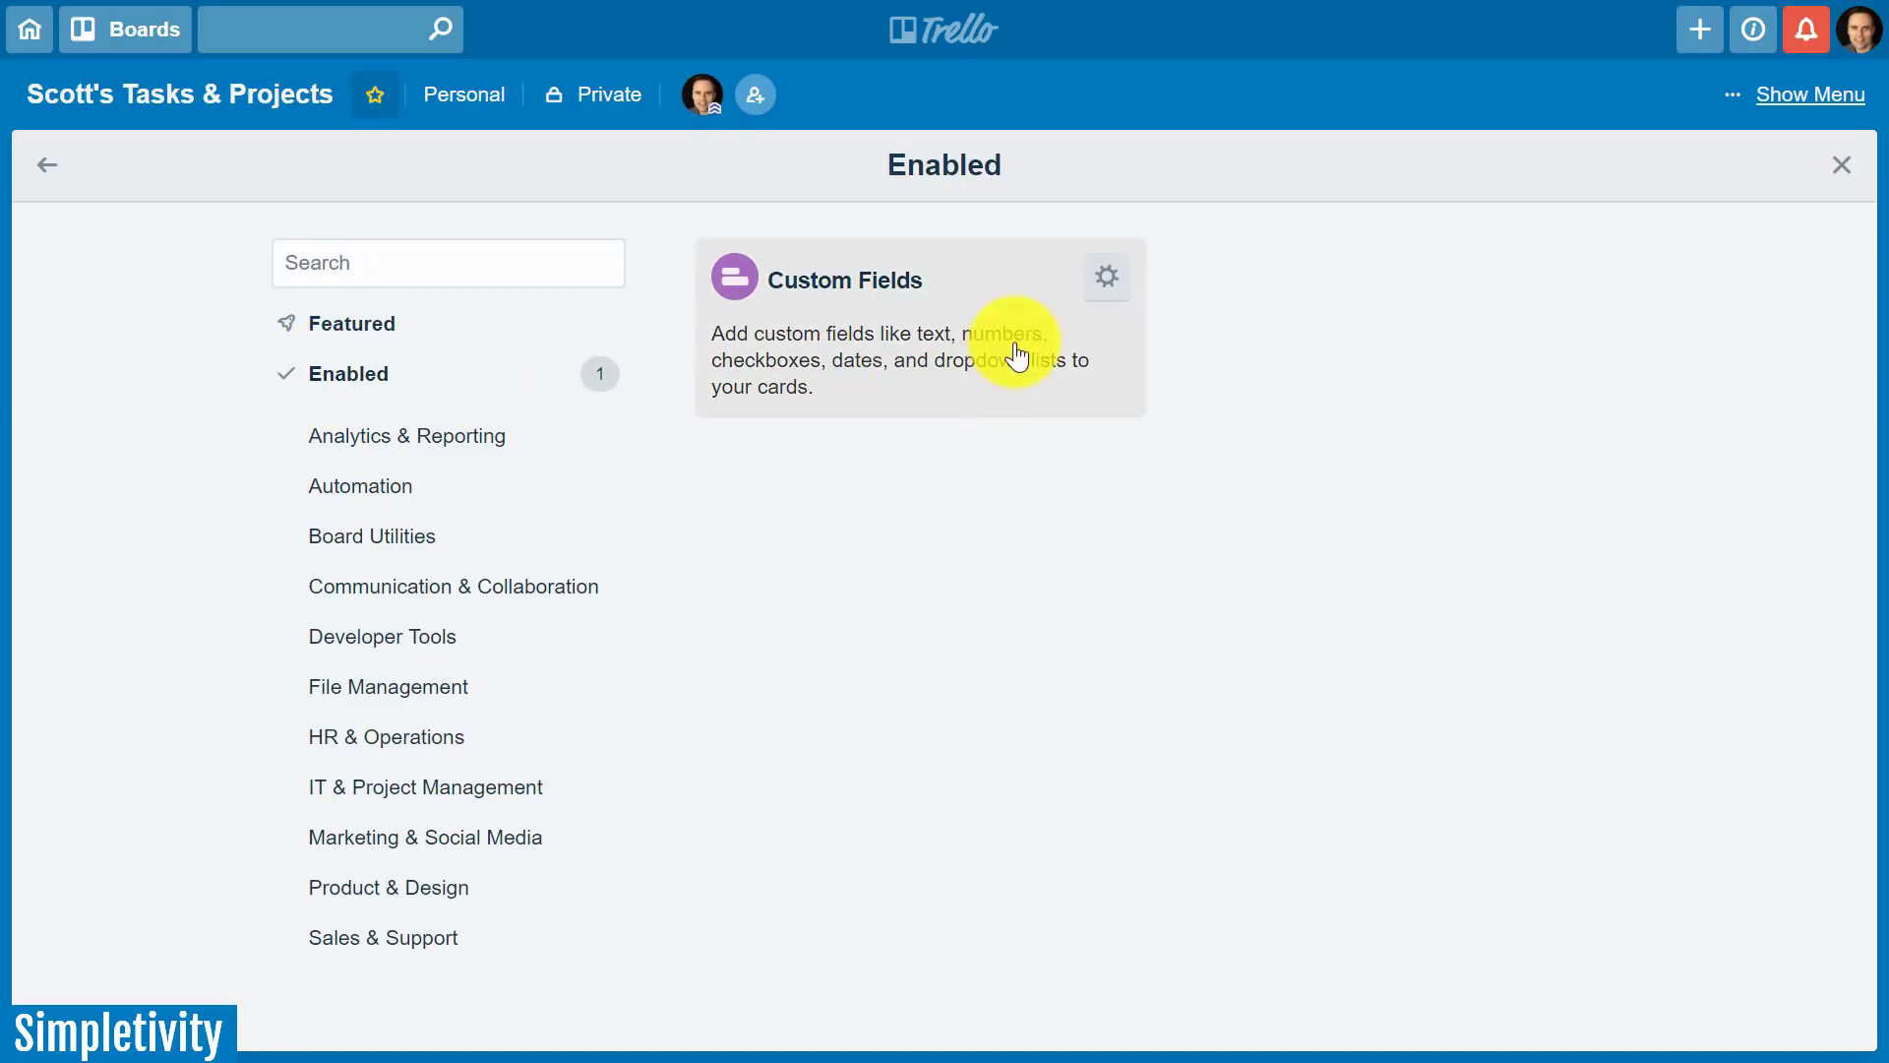
click(1105, 278)
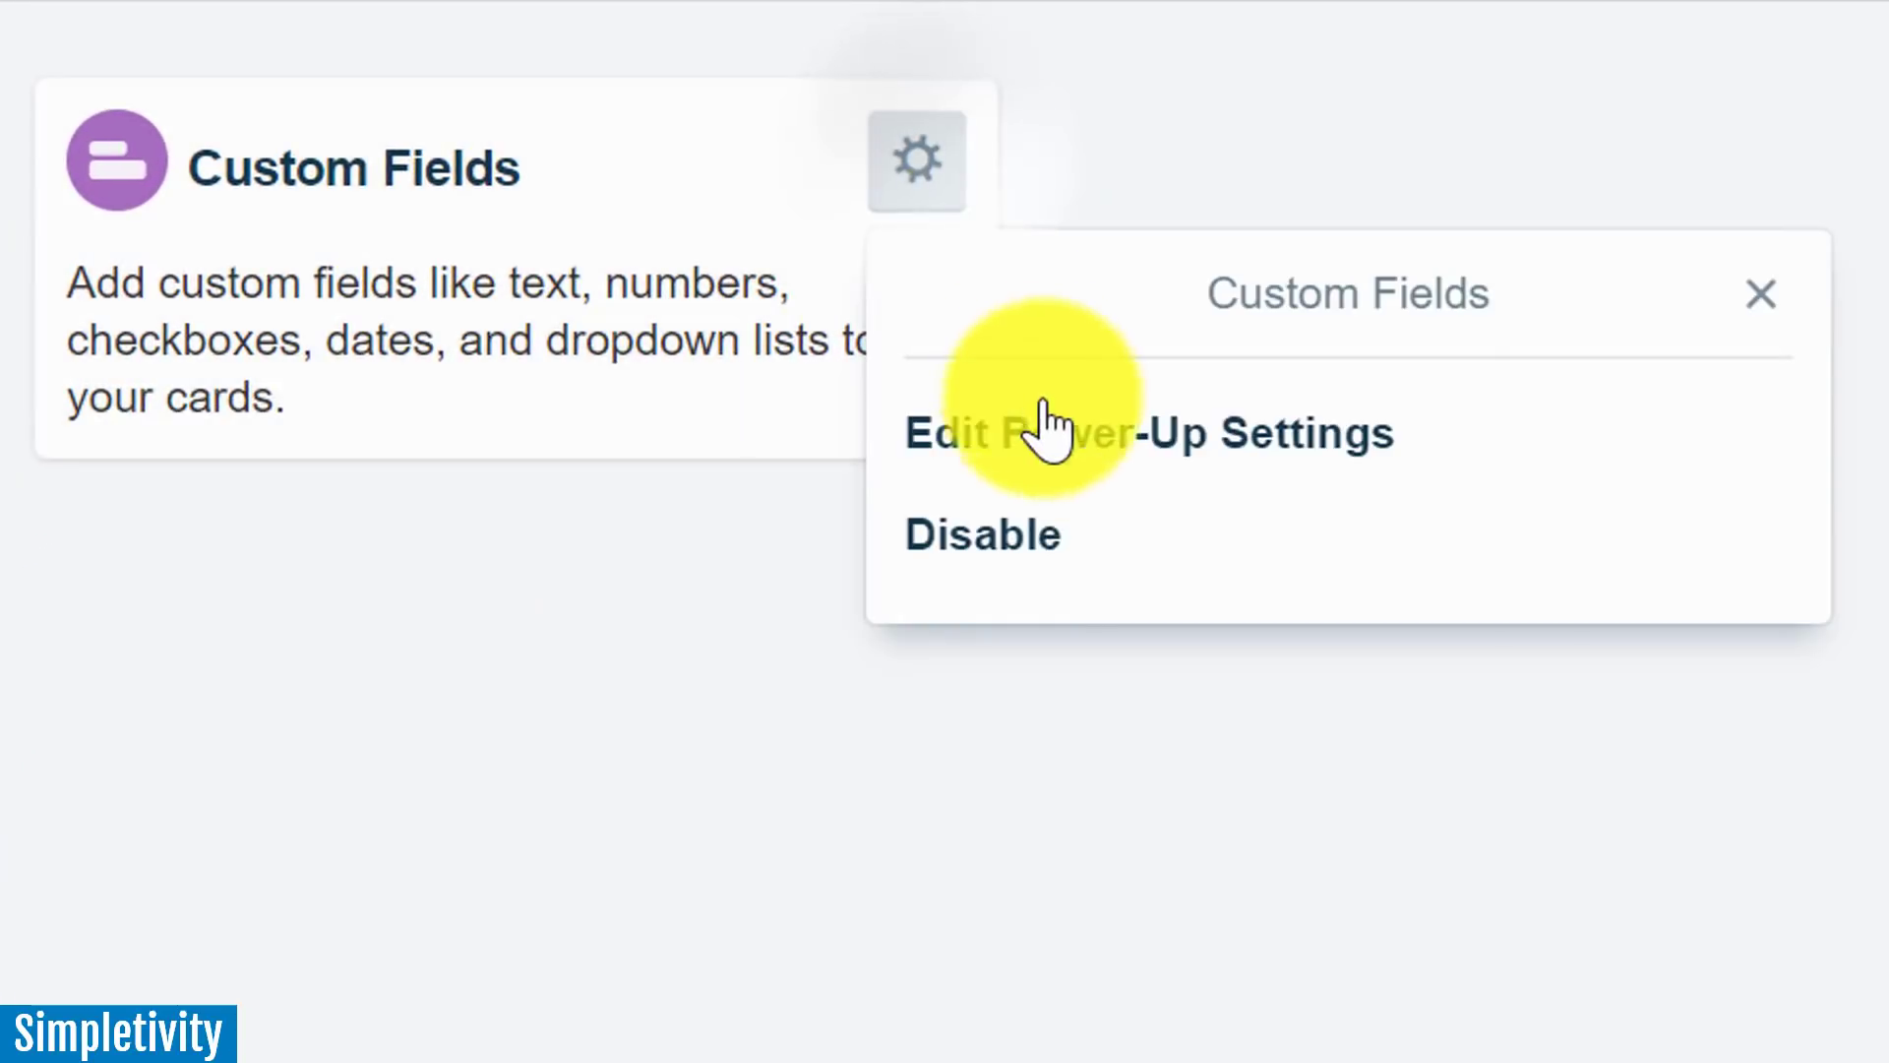
click(1048, 445)
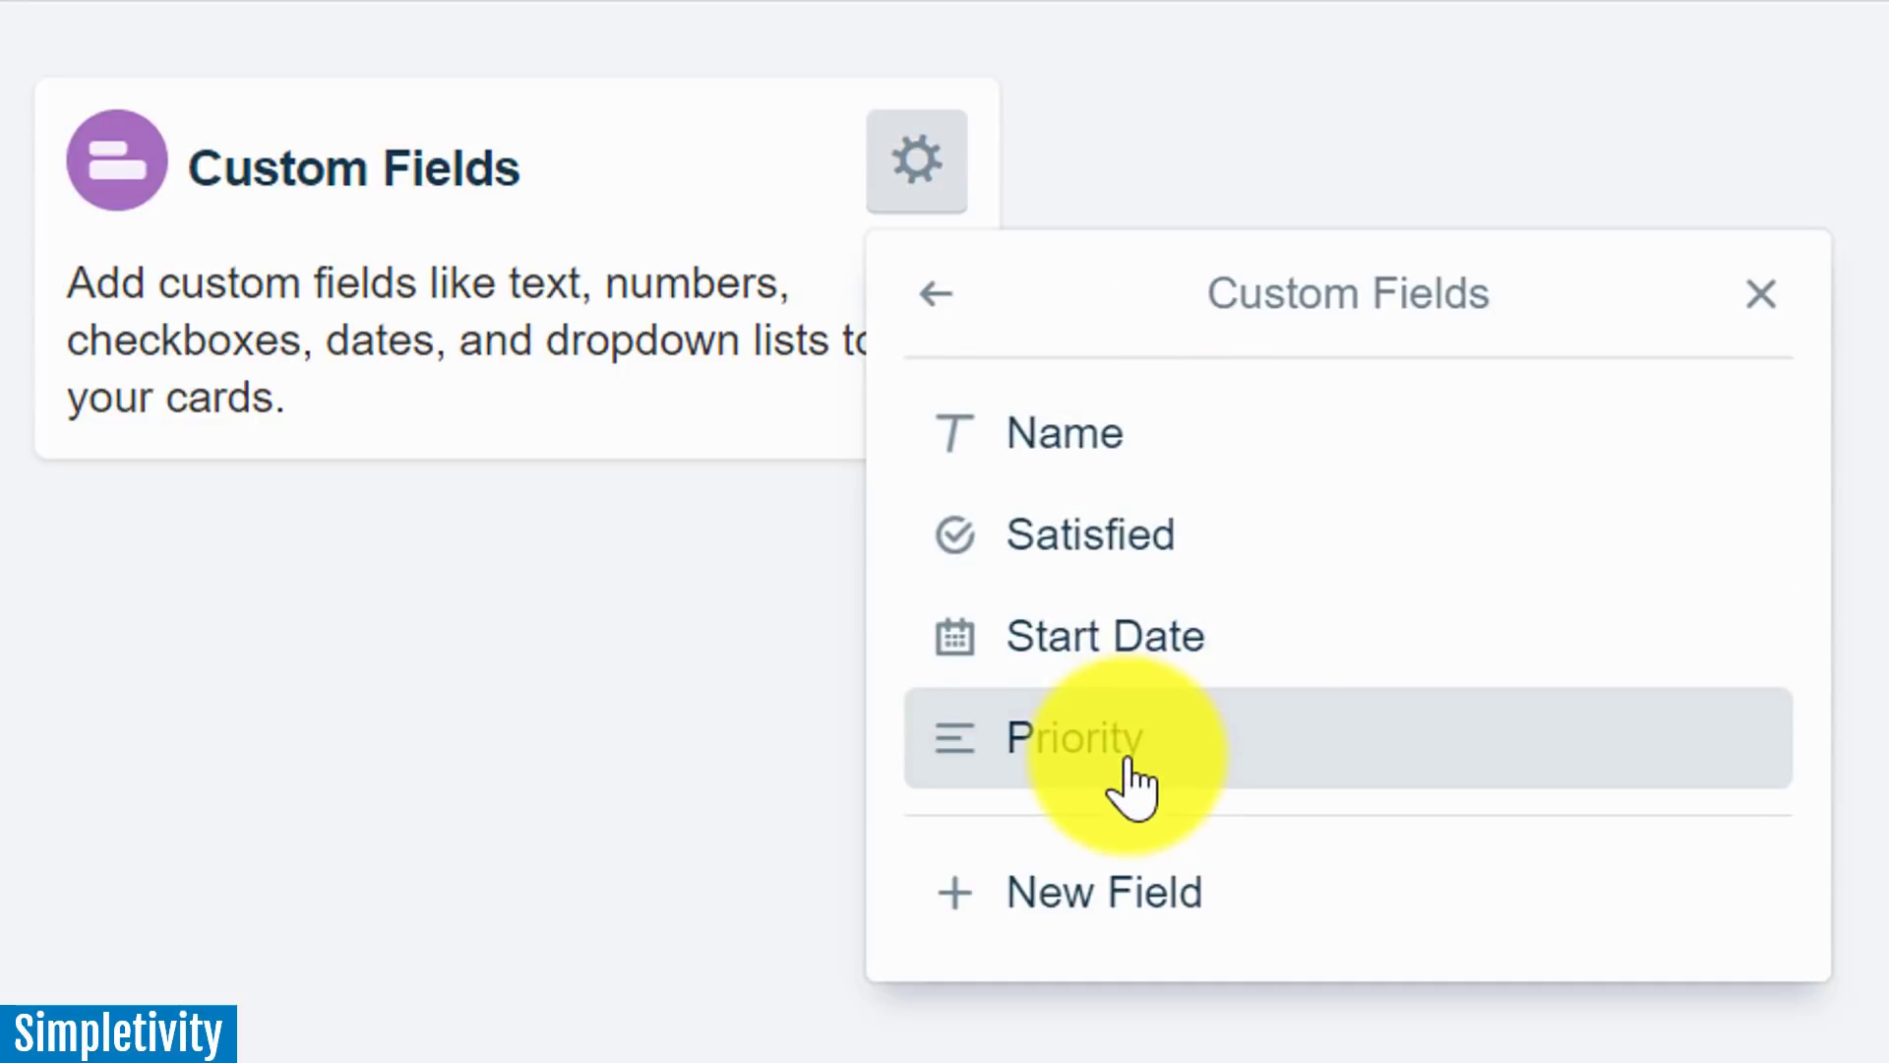
click(1131, 462)
click(1000, 498)
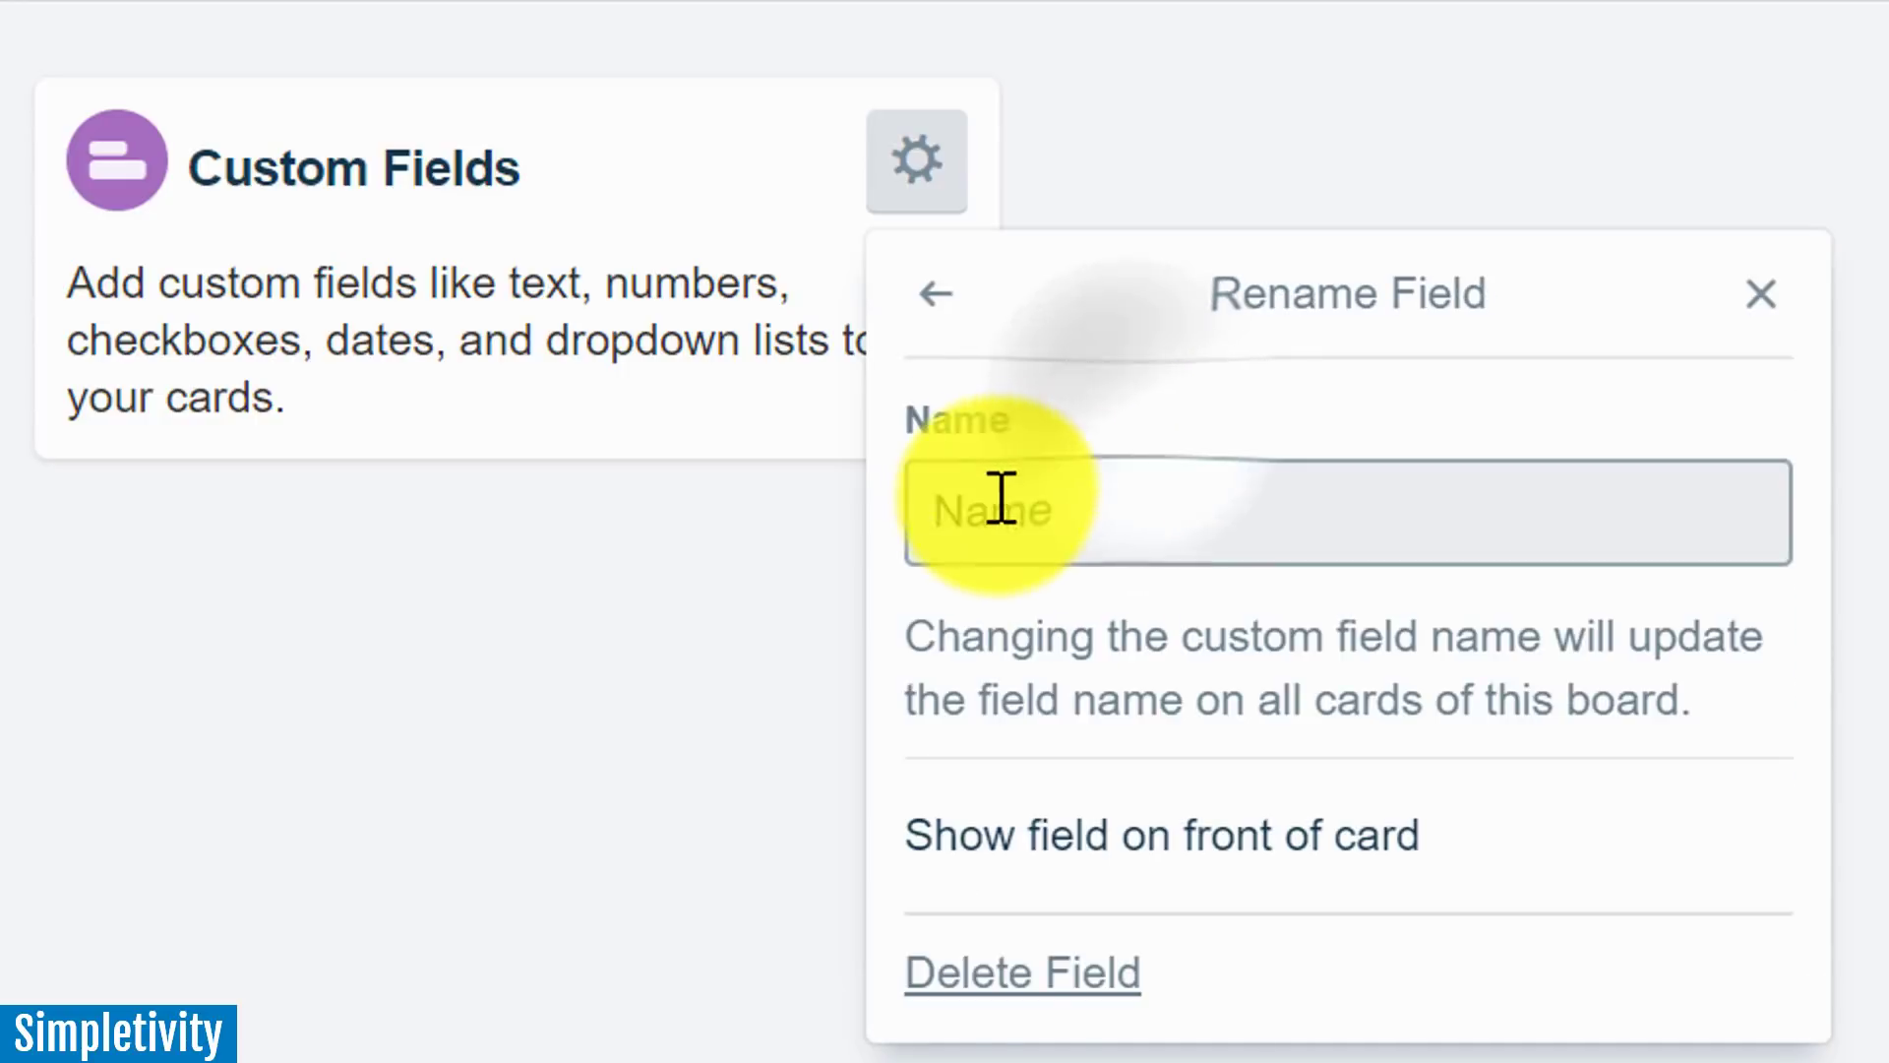
click(939, 293)
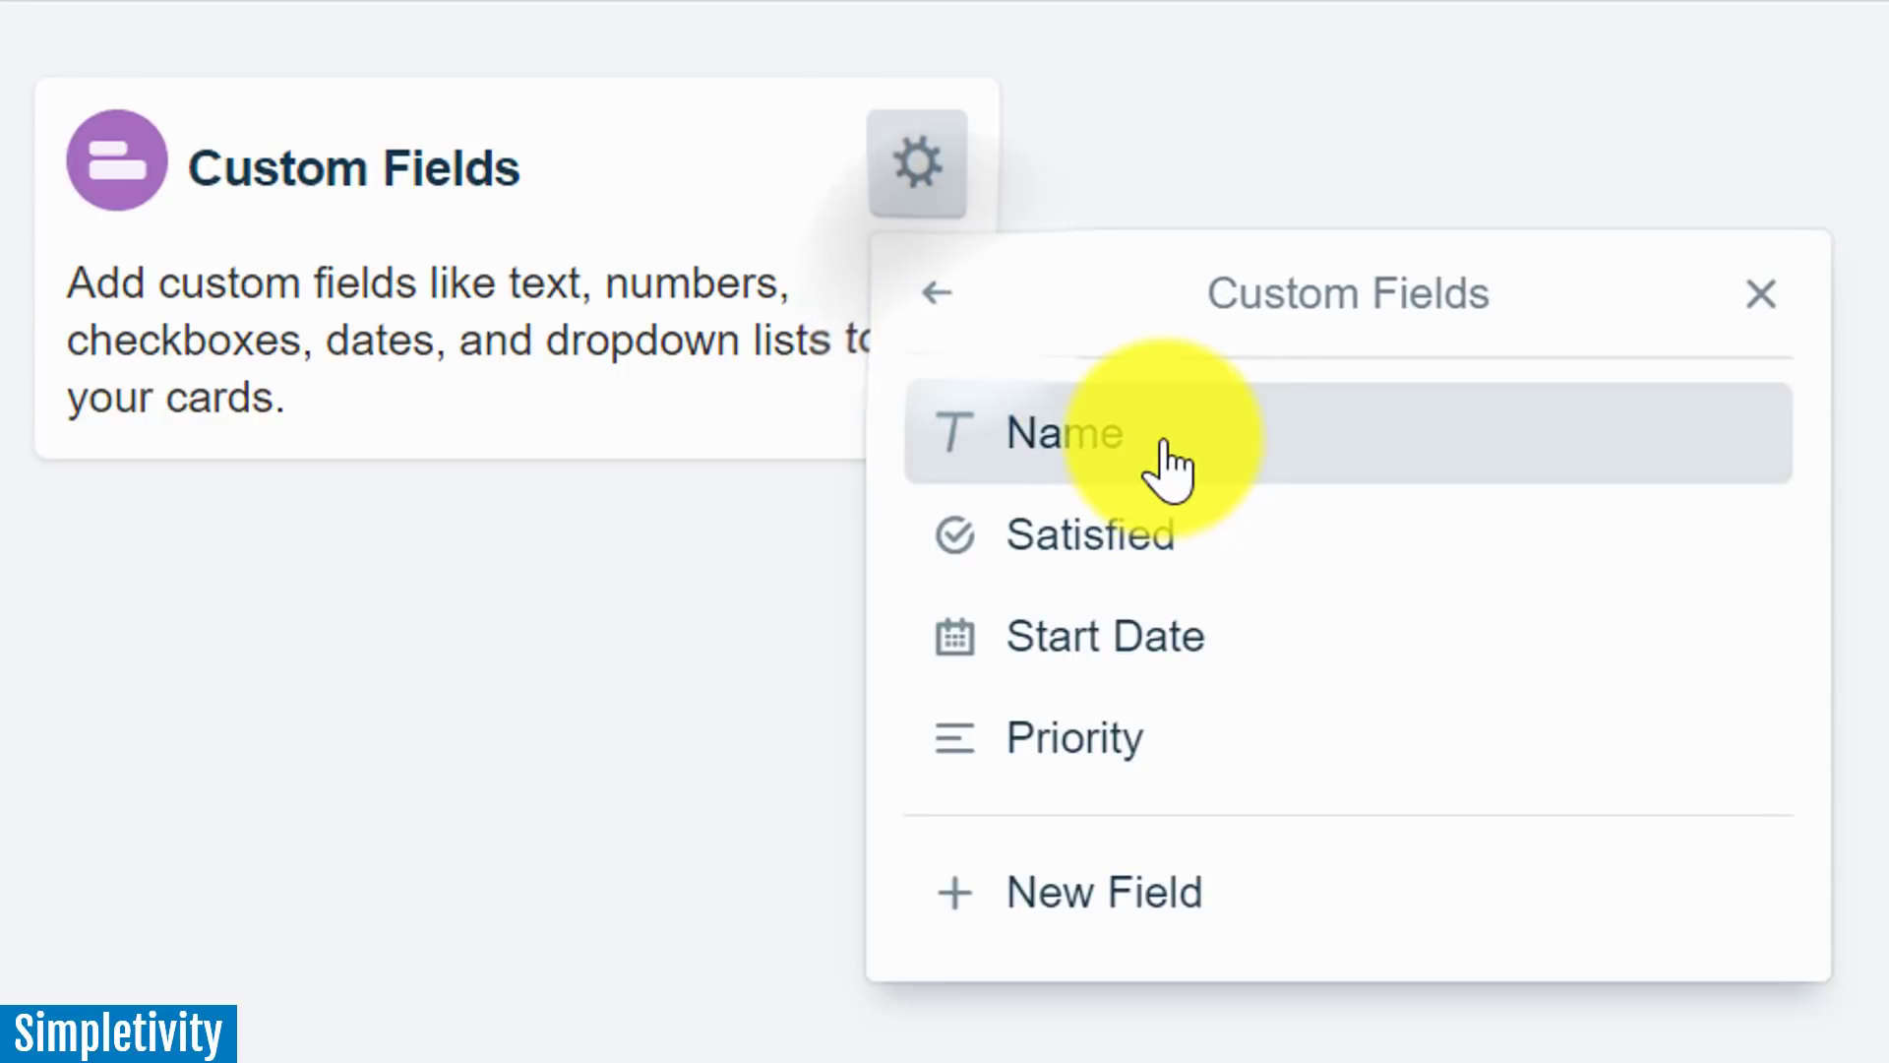
click(1061, 541)
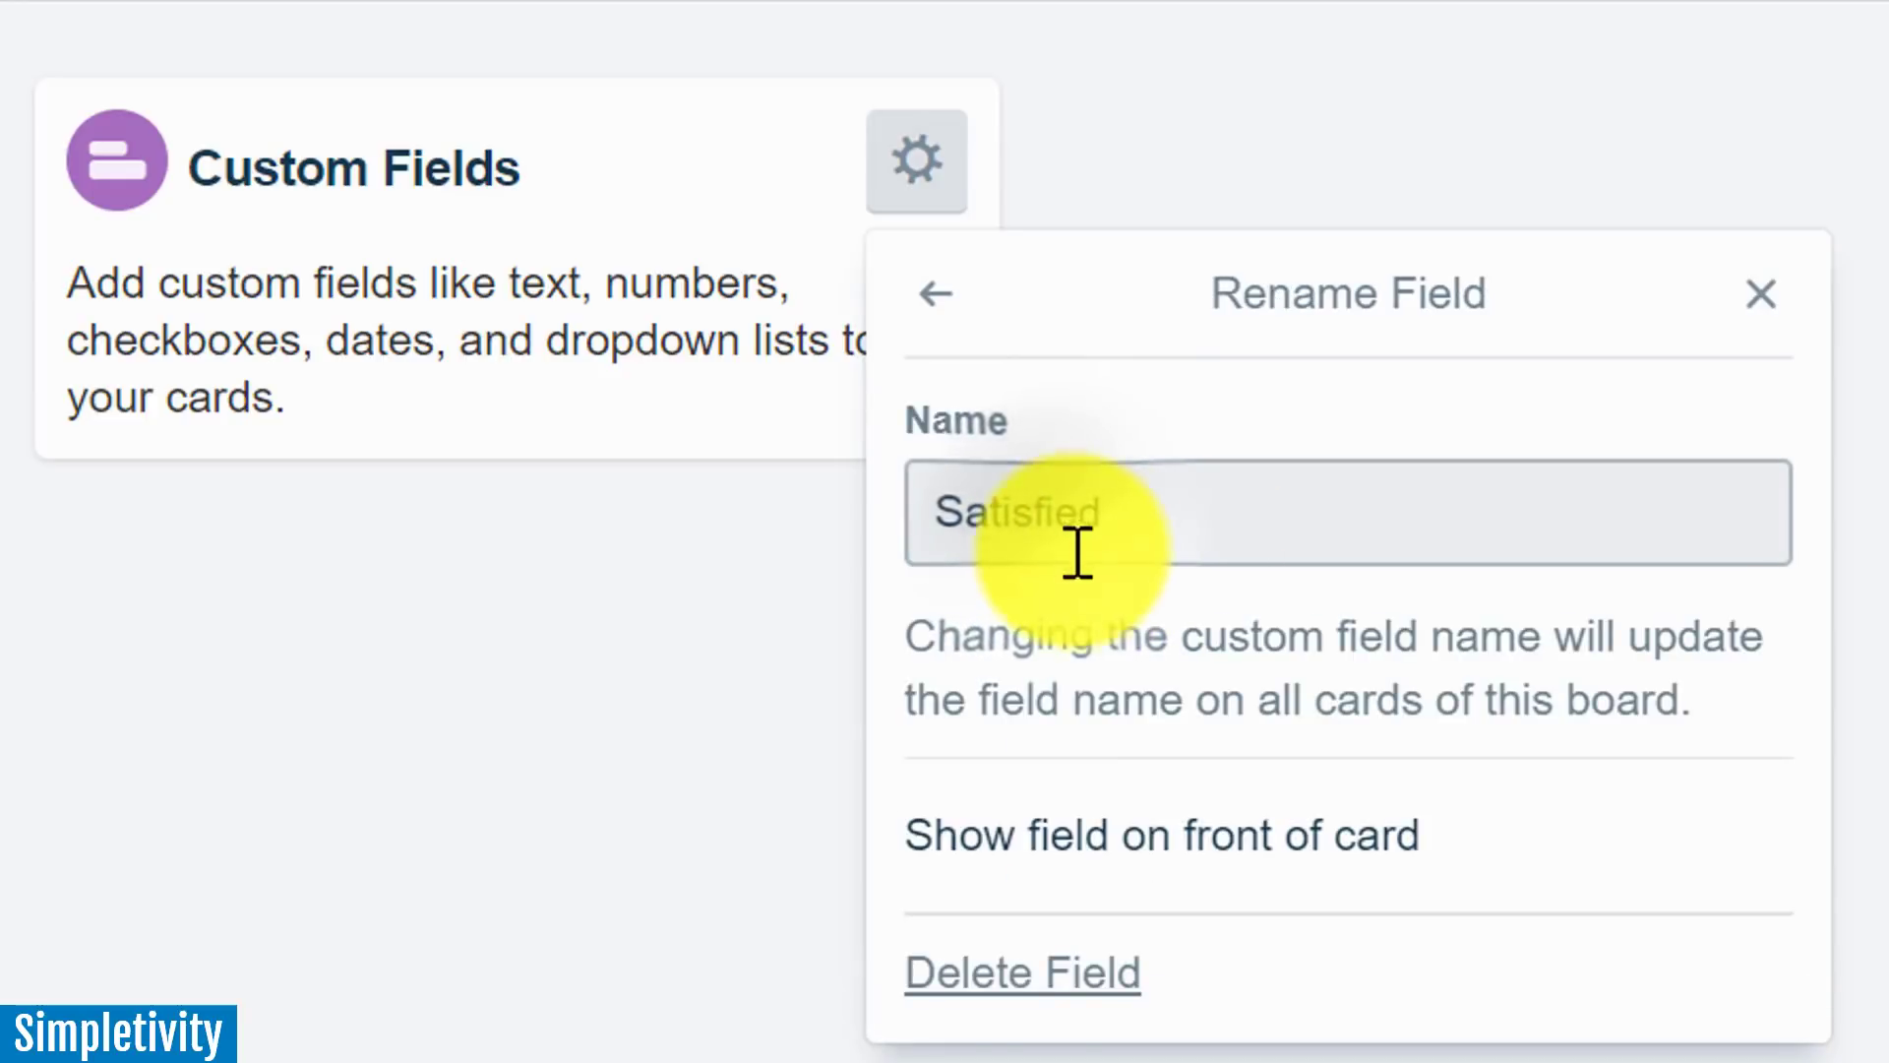
click(936, 292)
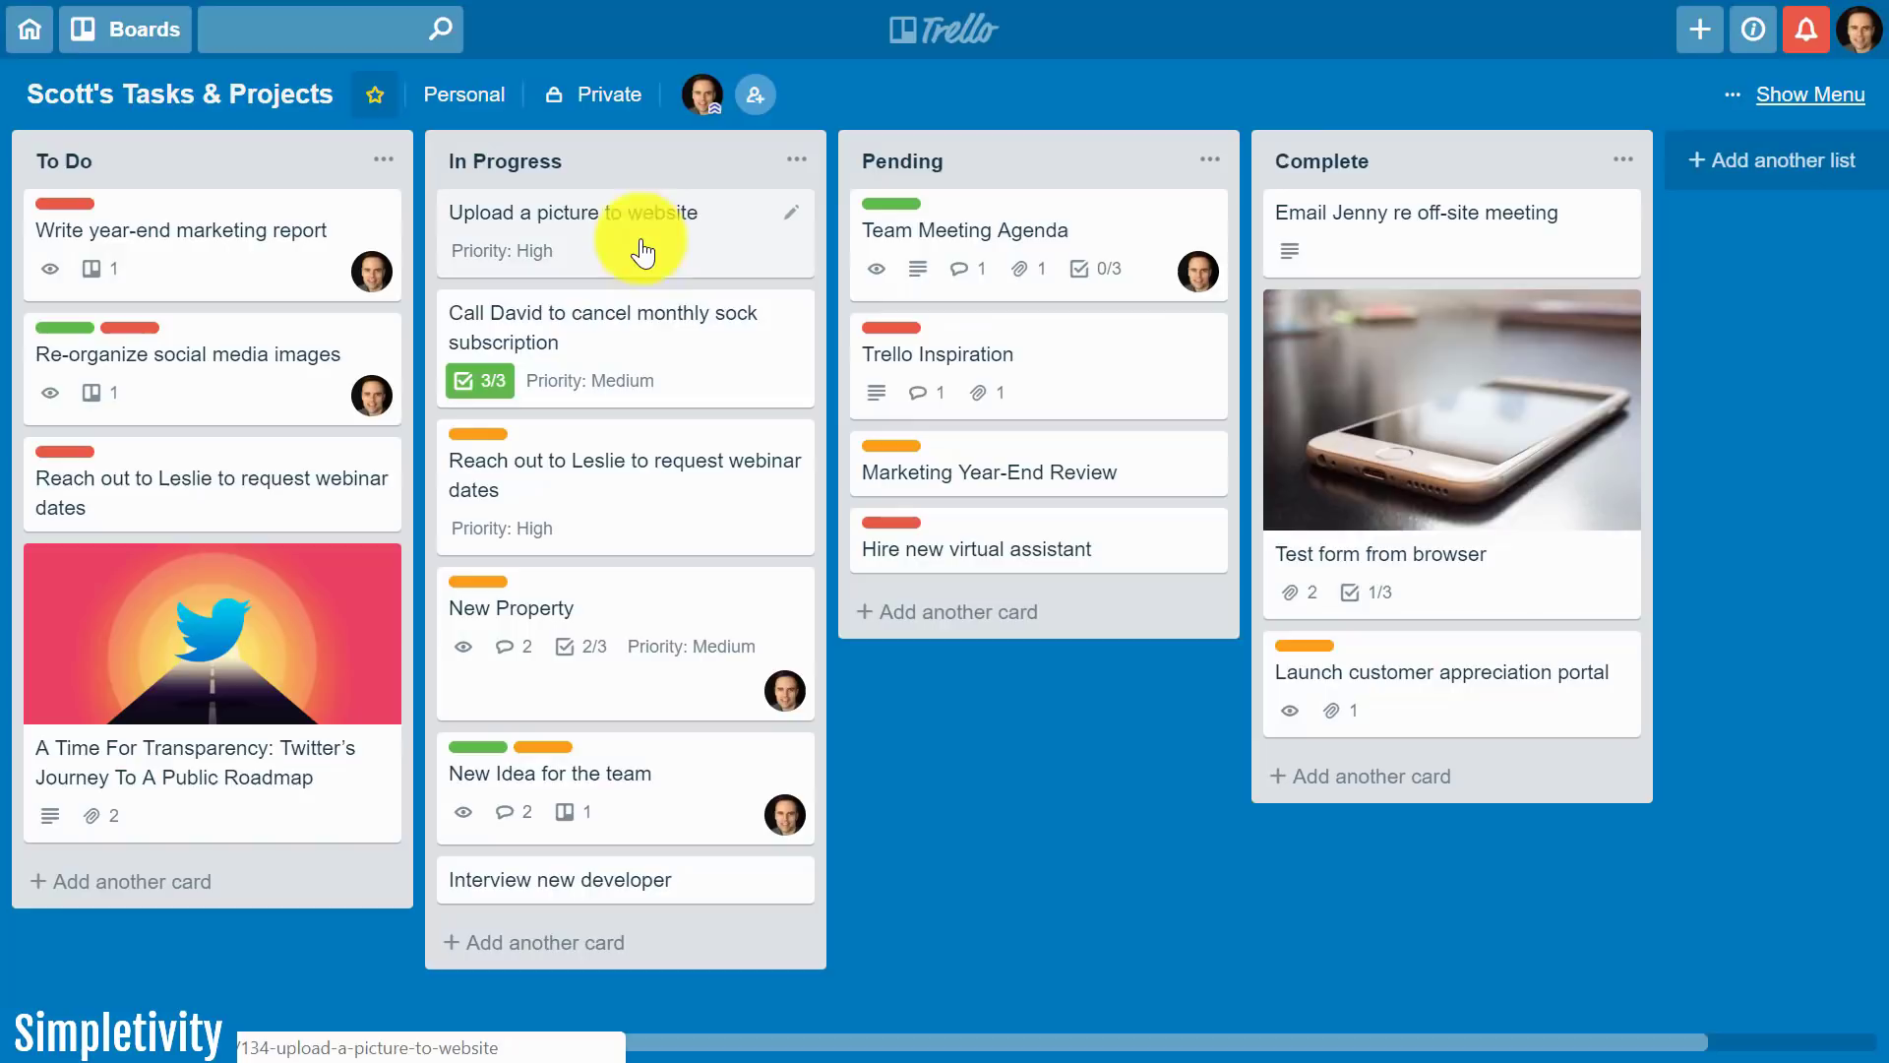
Open the 'Upload a picture to website' card and browse its custom fields, including Name's settings
click(645, 240)
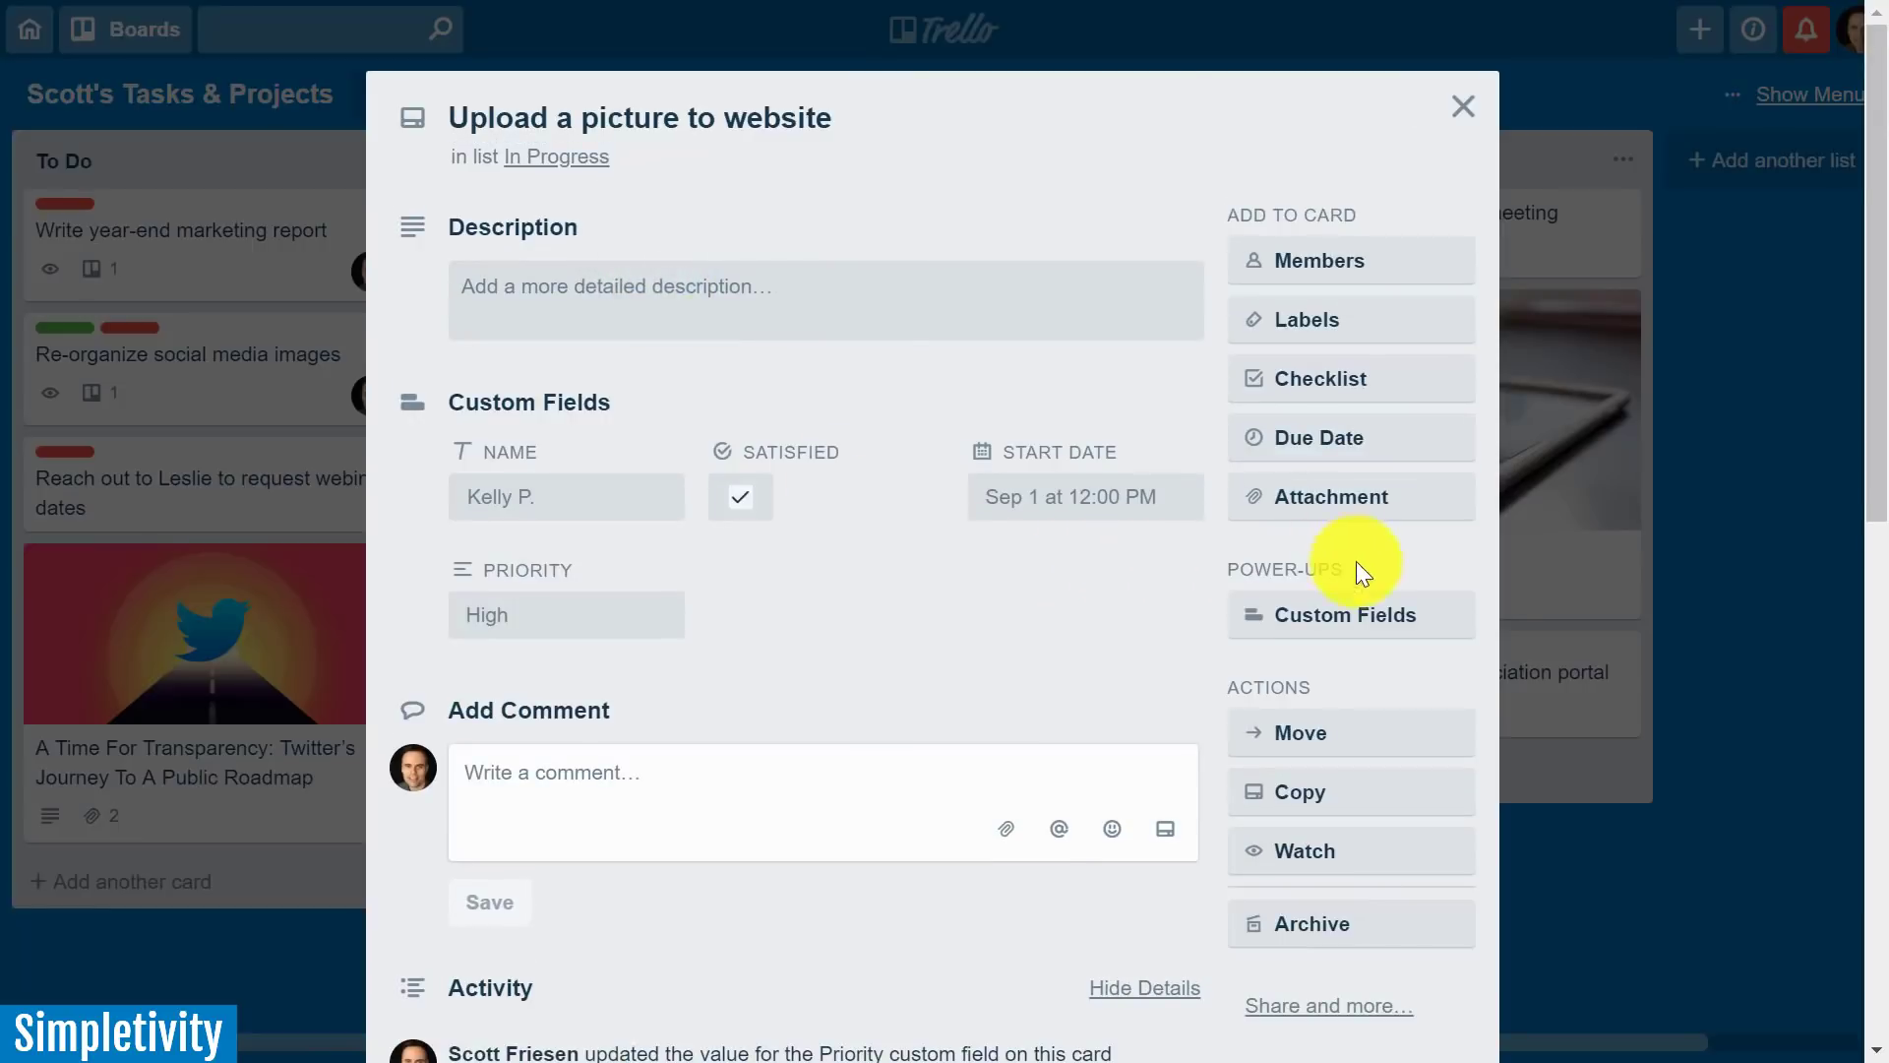
click(1359, 620)
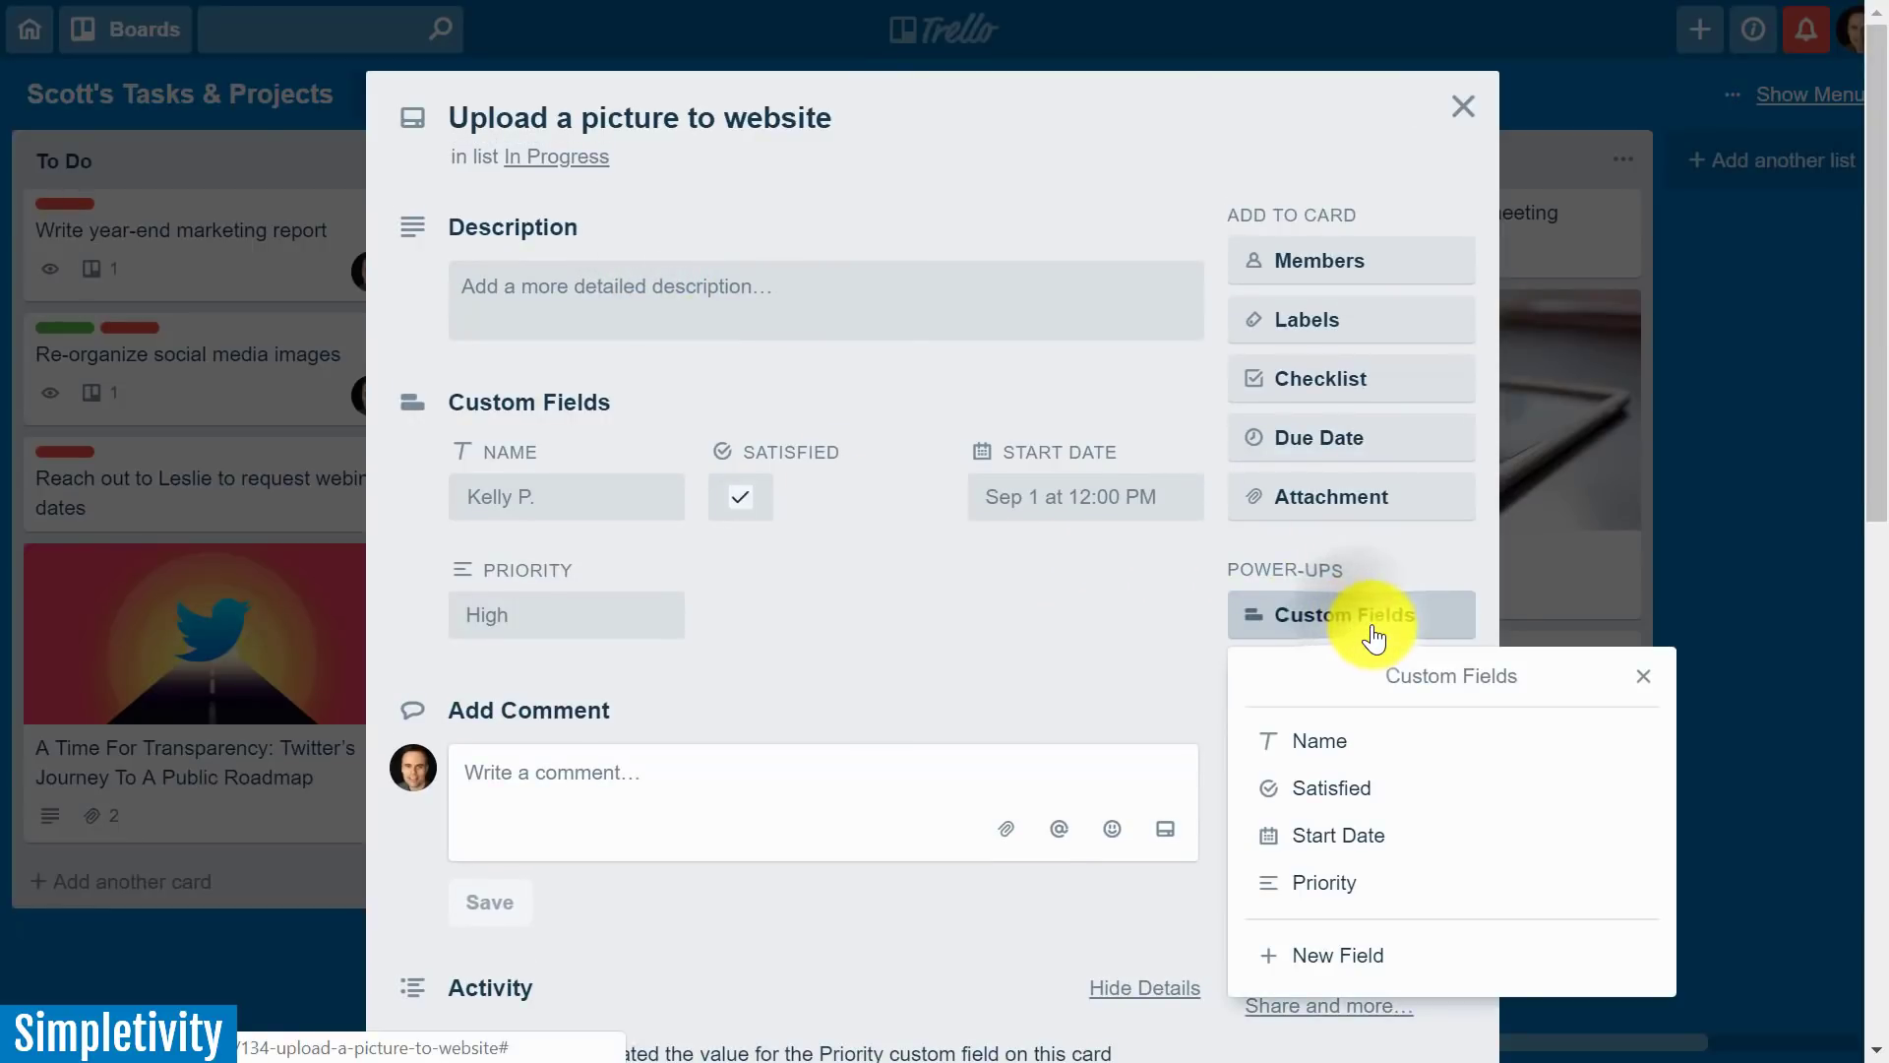
click(1323, 745)
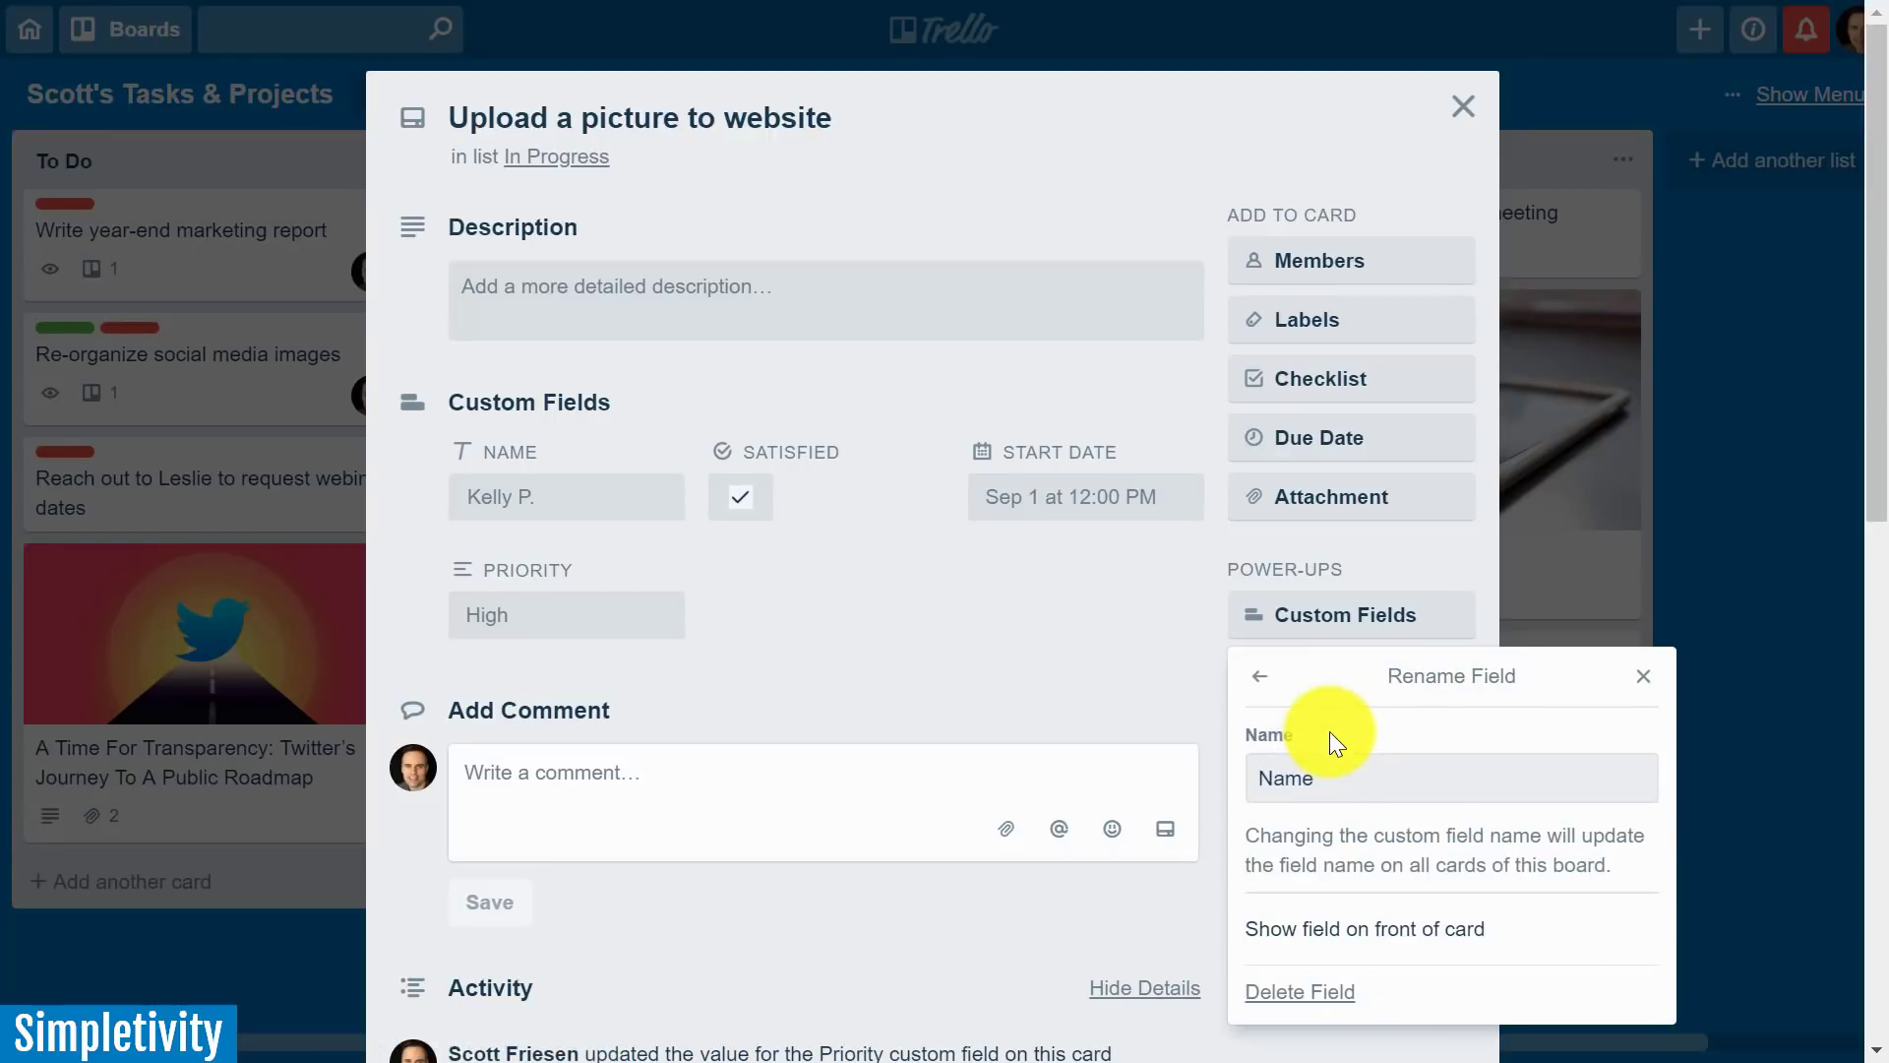
click(1260, 676)
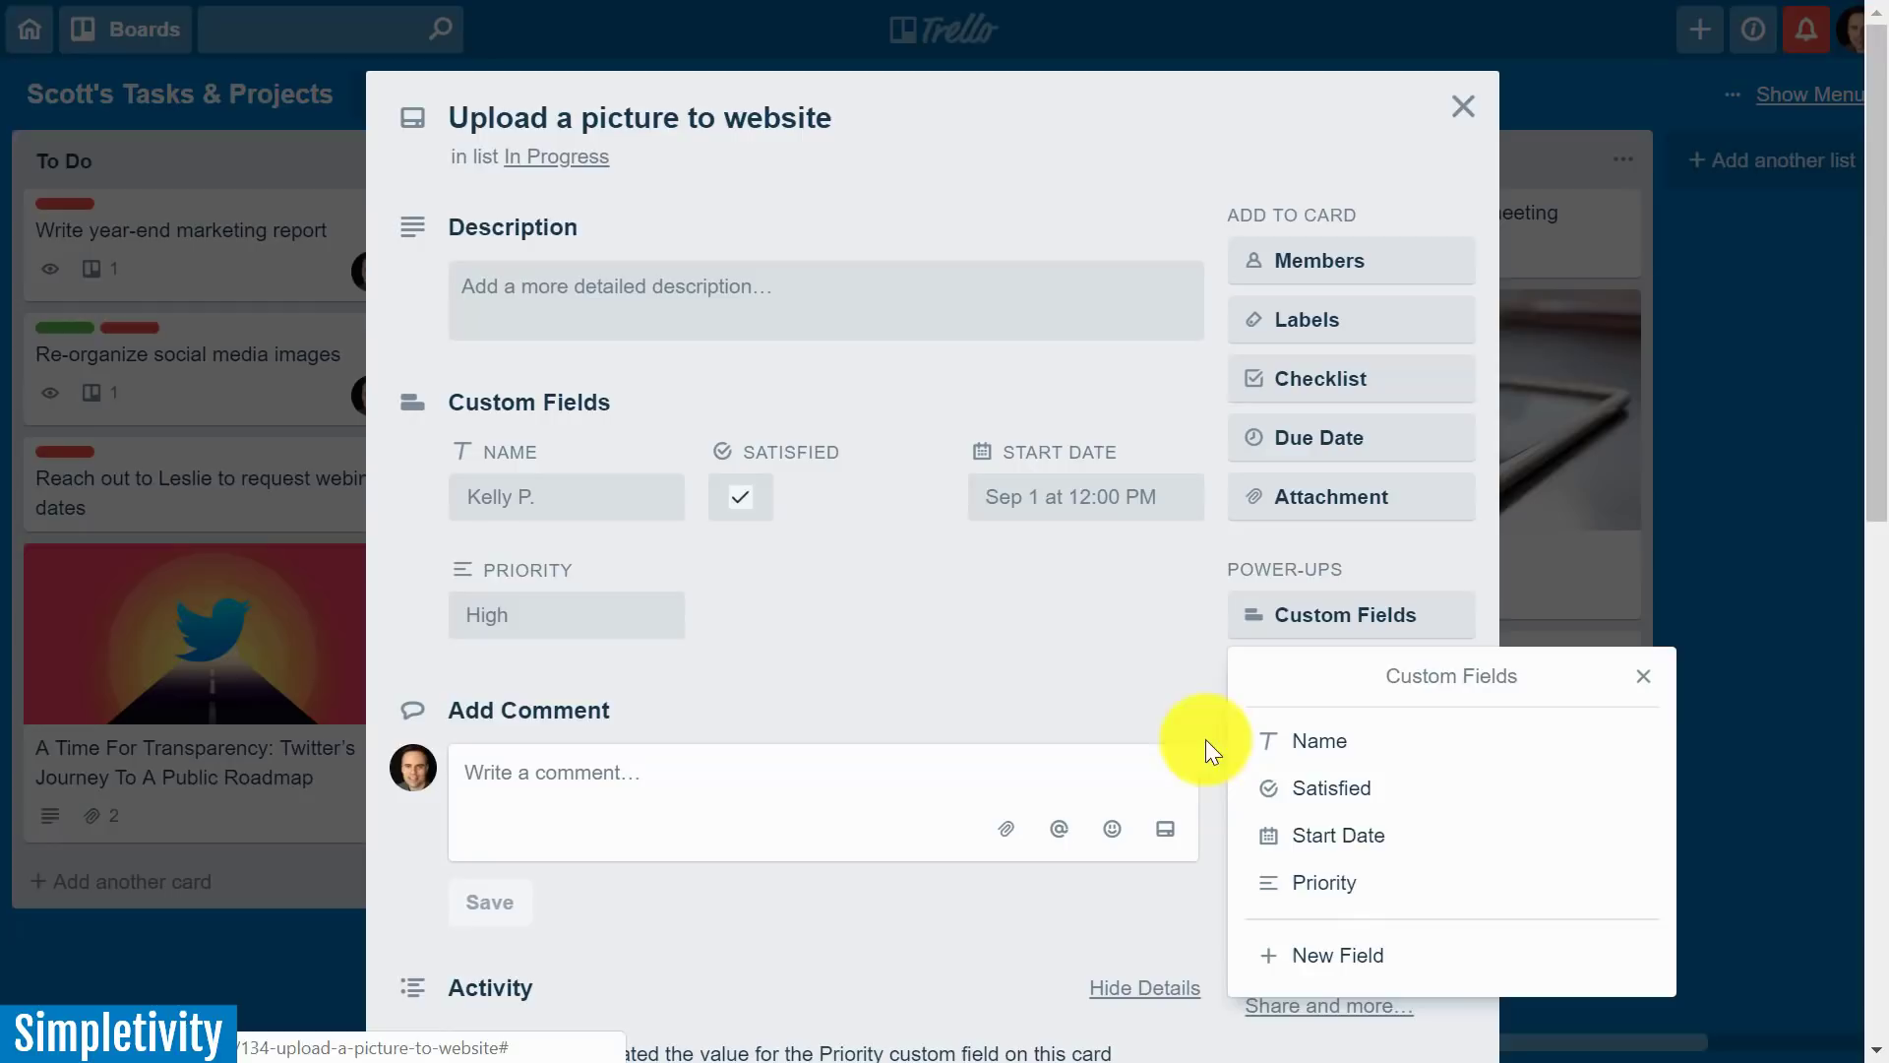
Change the 'Upload a picture to website' card's Priority to Low and close the card
click(1010, 640)
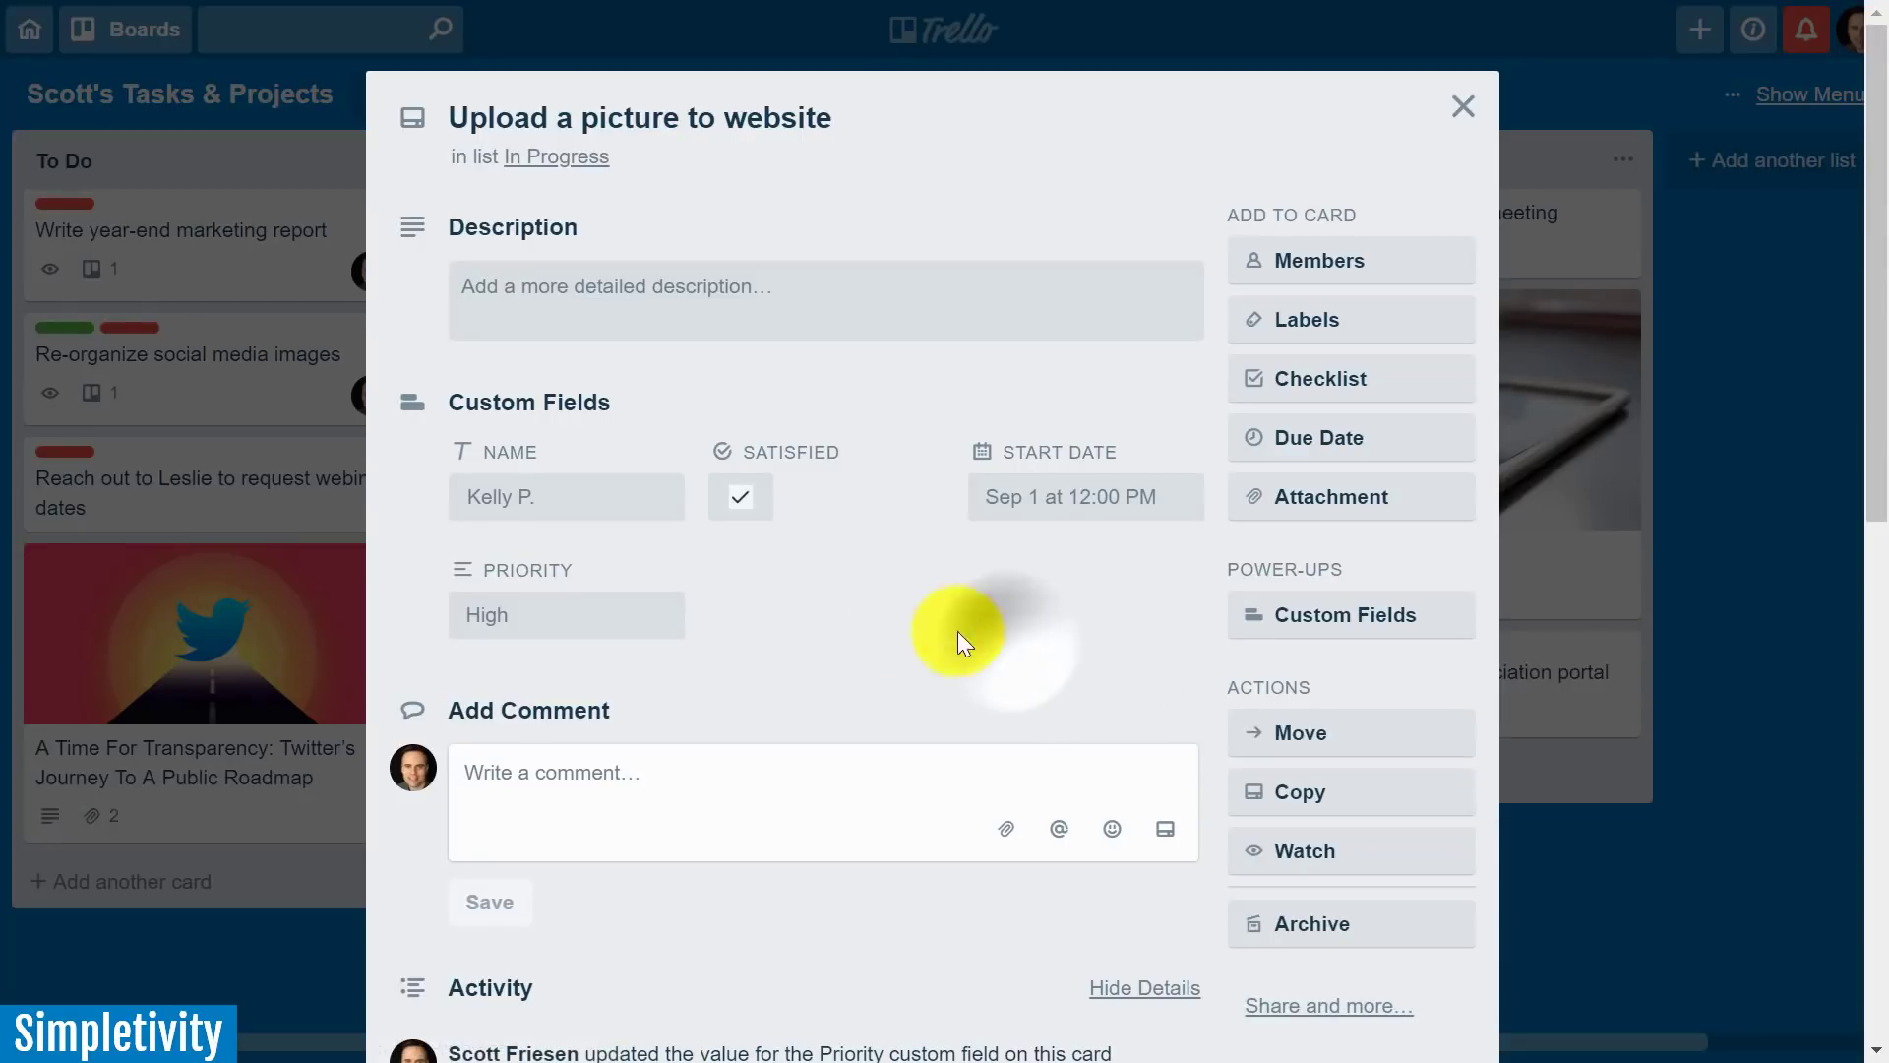
click(595, 617)
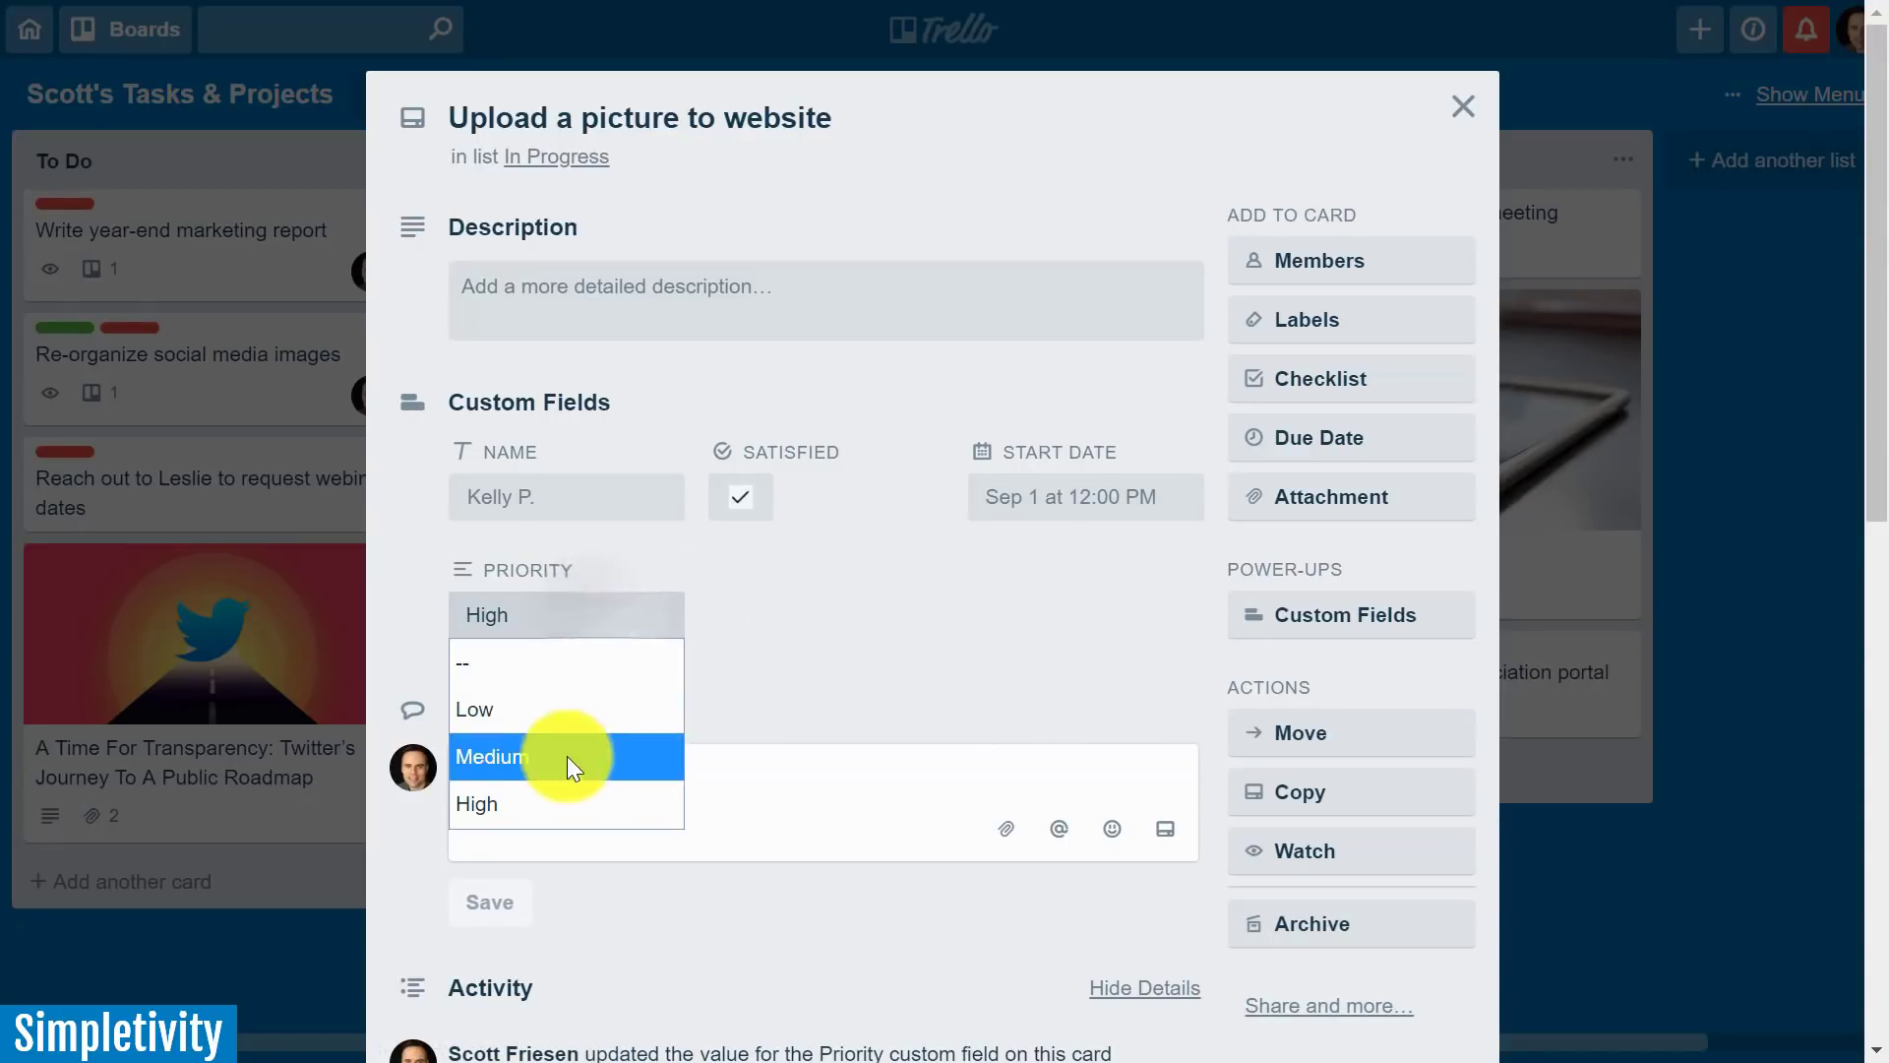
click(559, 753)
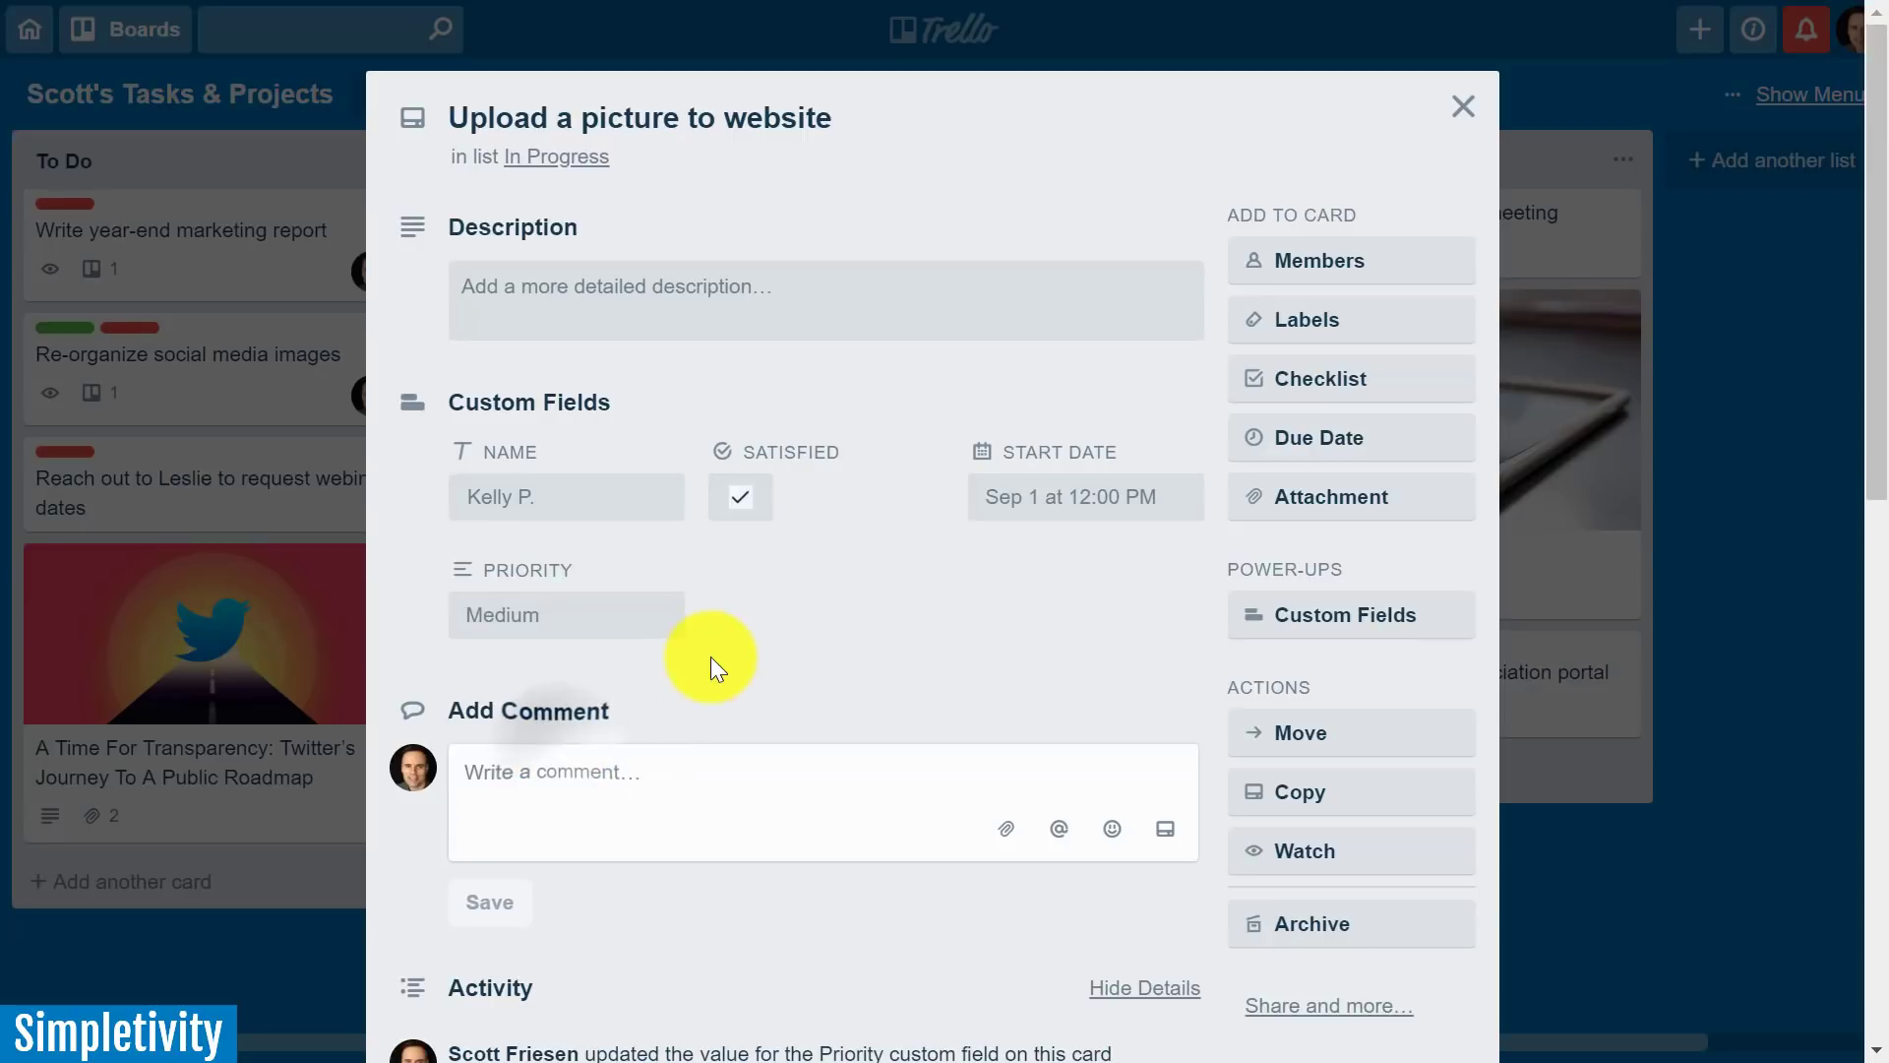
click(635, 620)
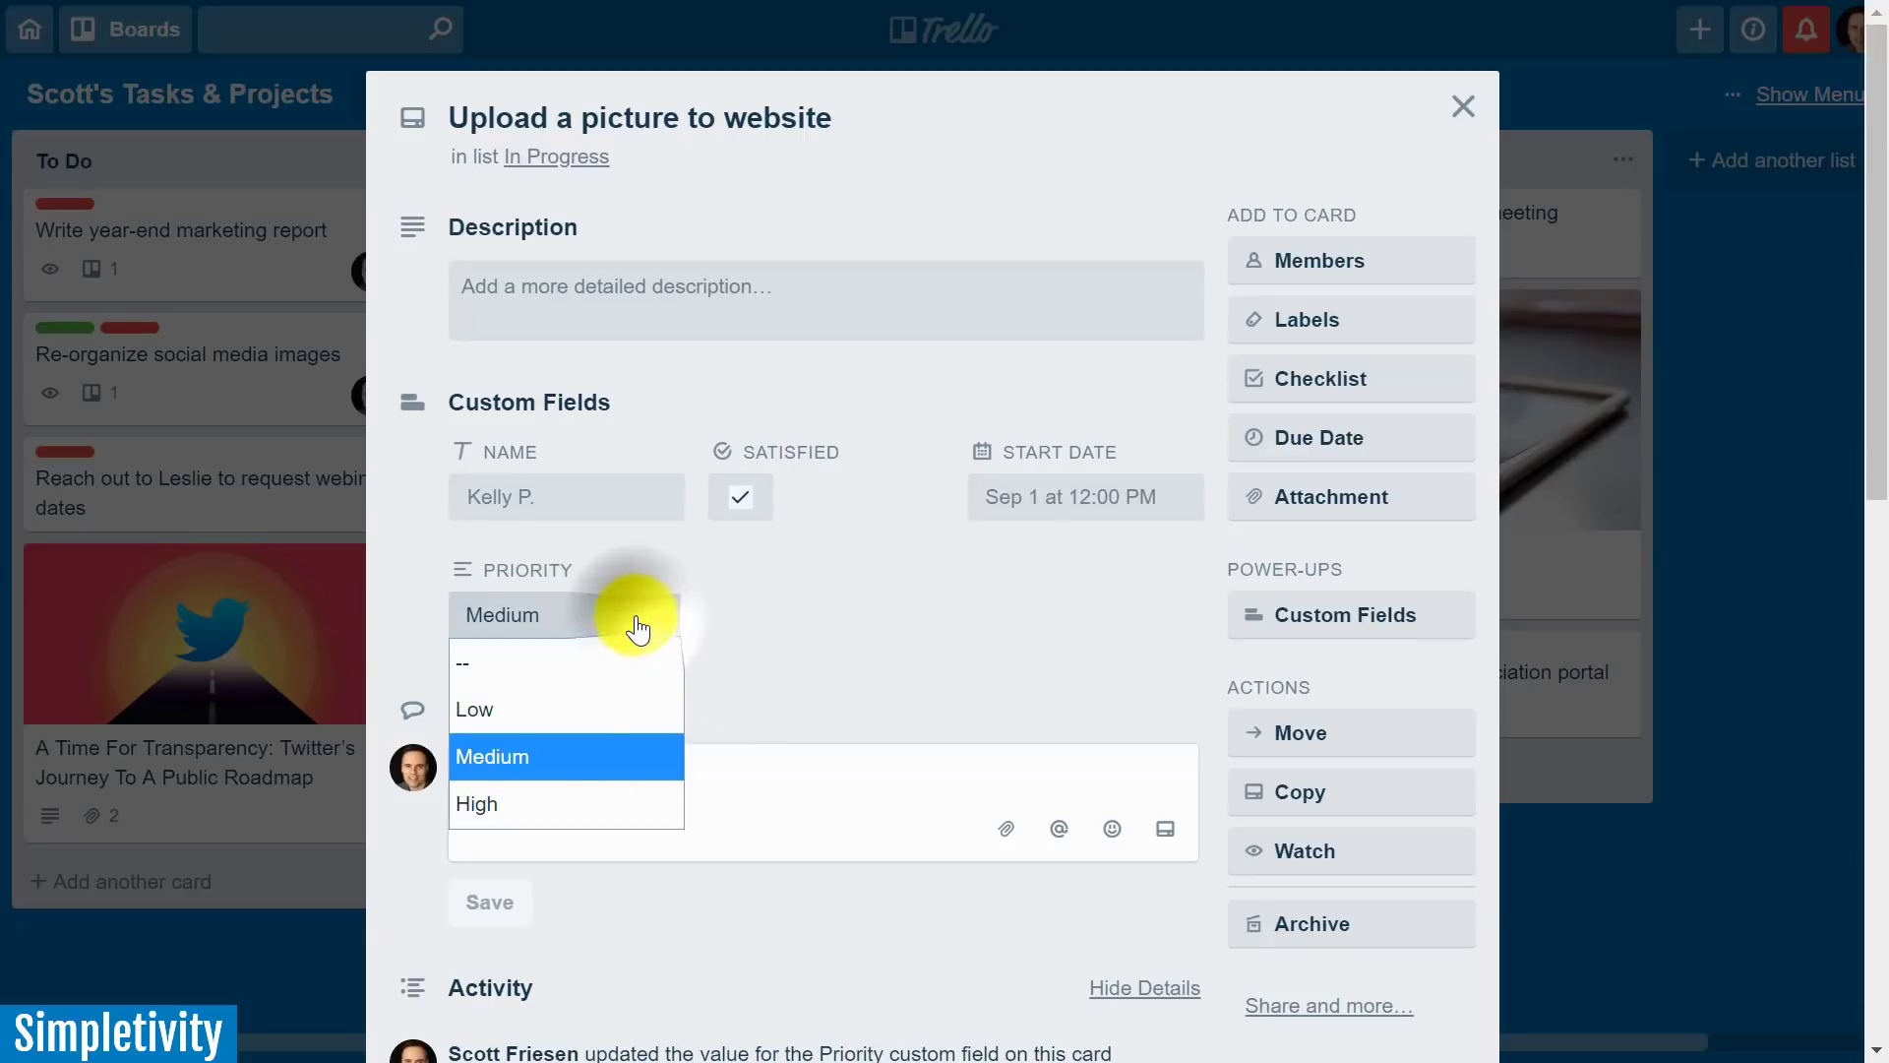
click(539, 713)
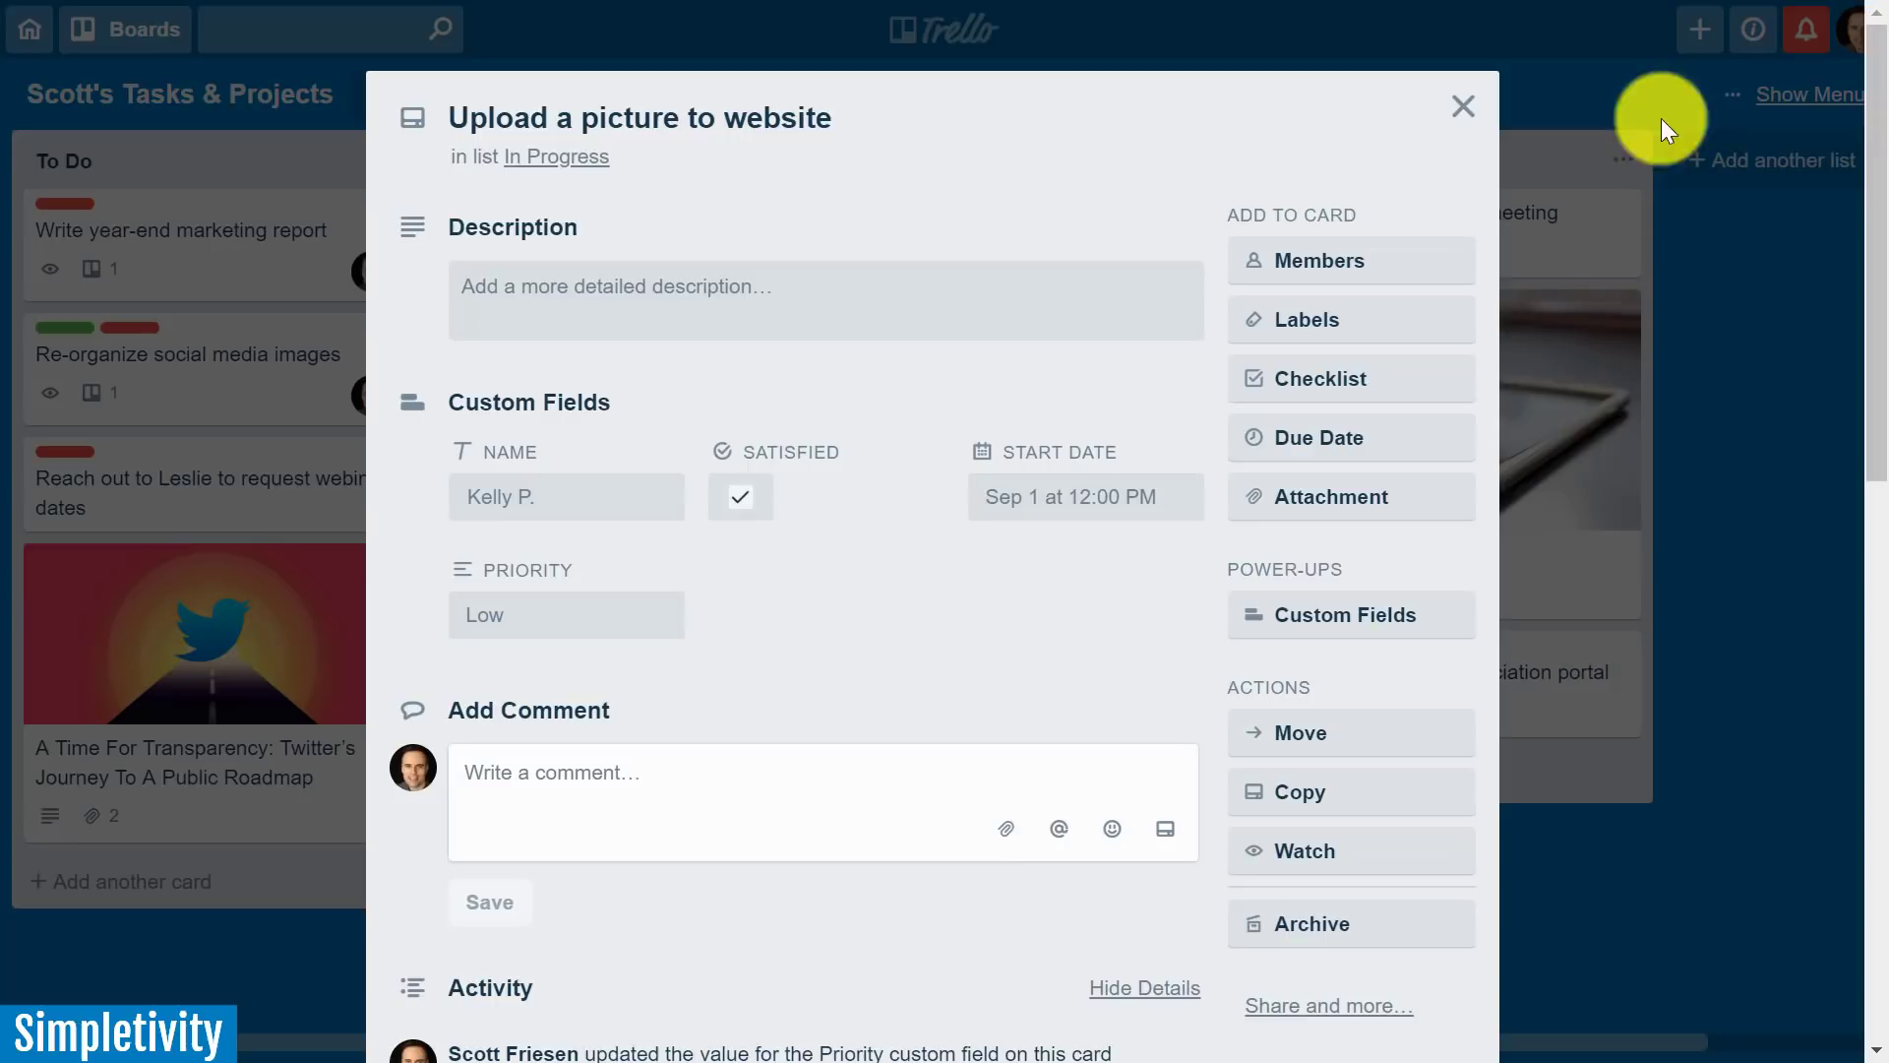
click(1461, 108)
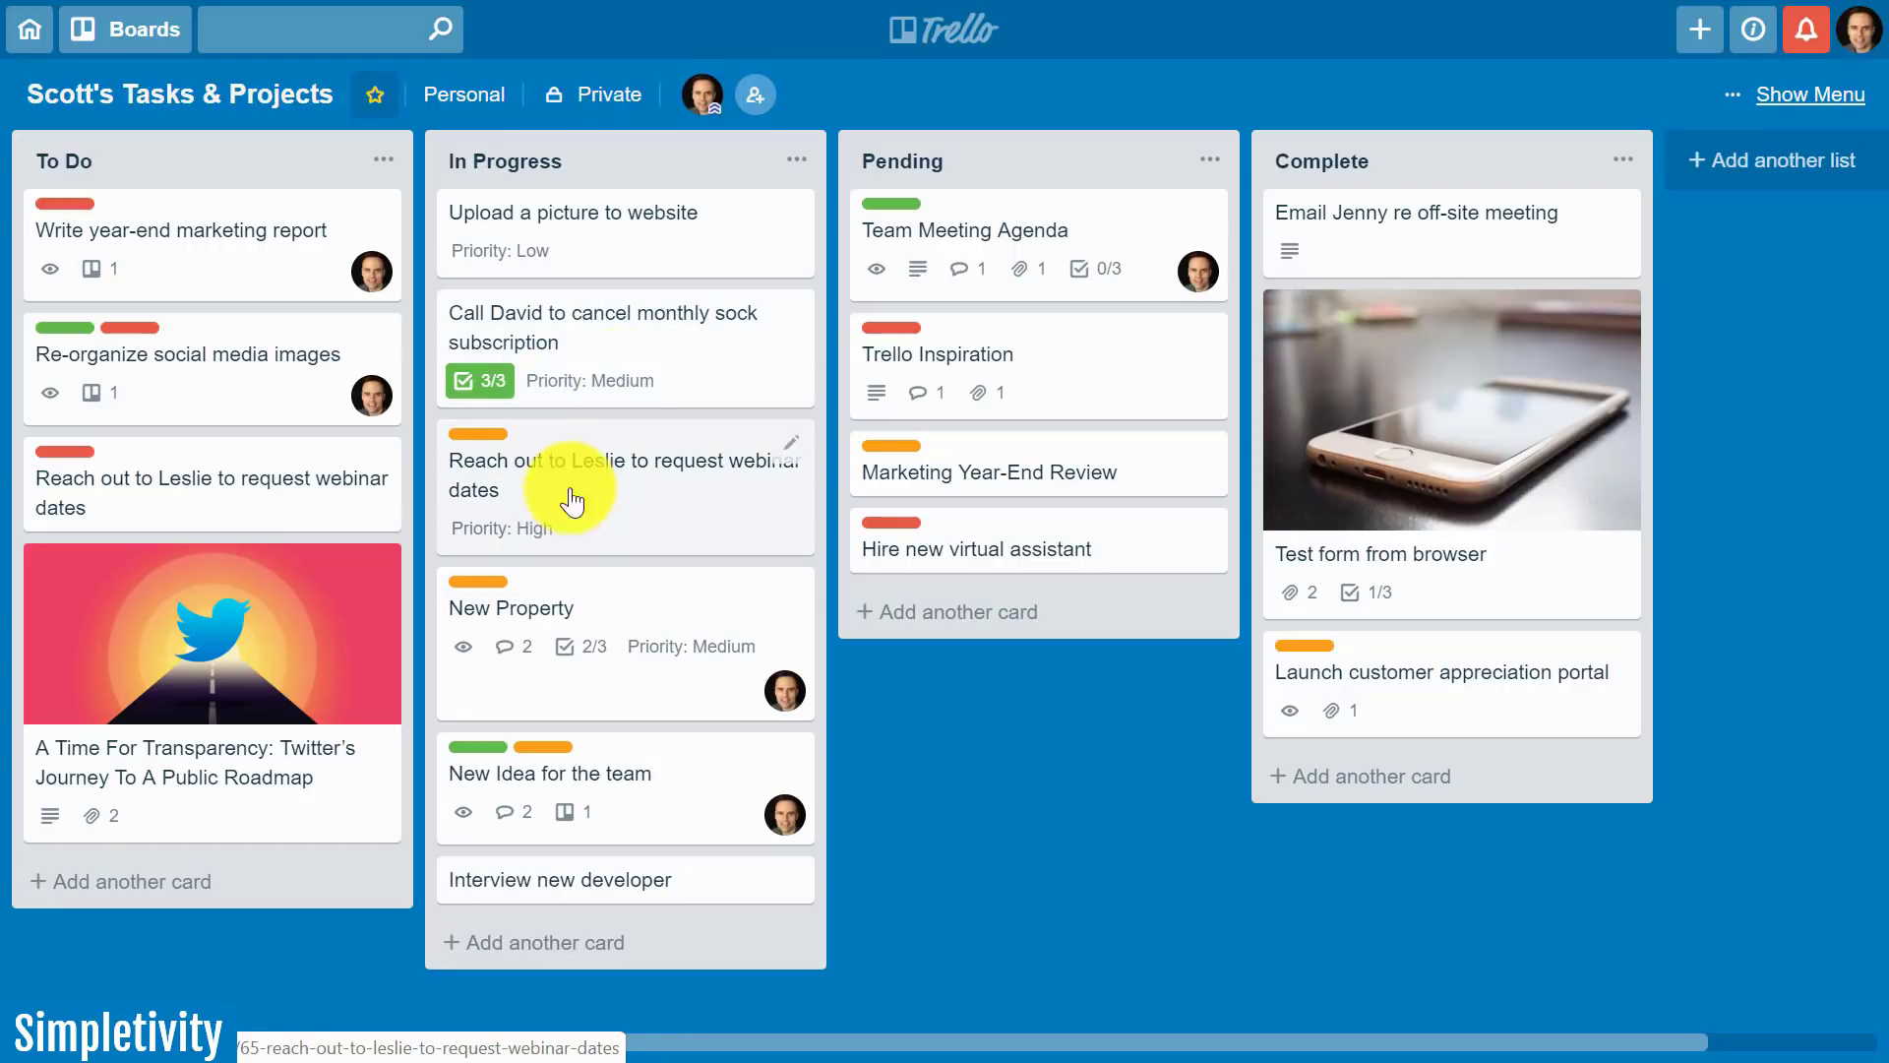
Edit the Priority field from the card, colouring Low green, Medium yellow and High red
click(605, 256)
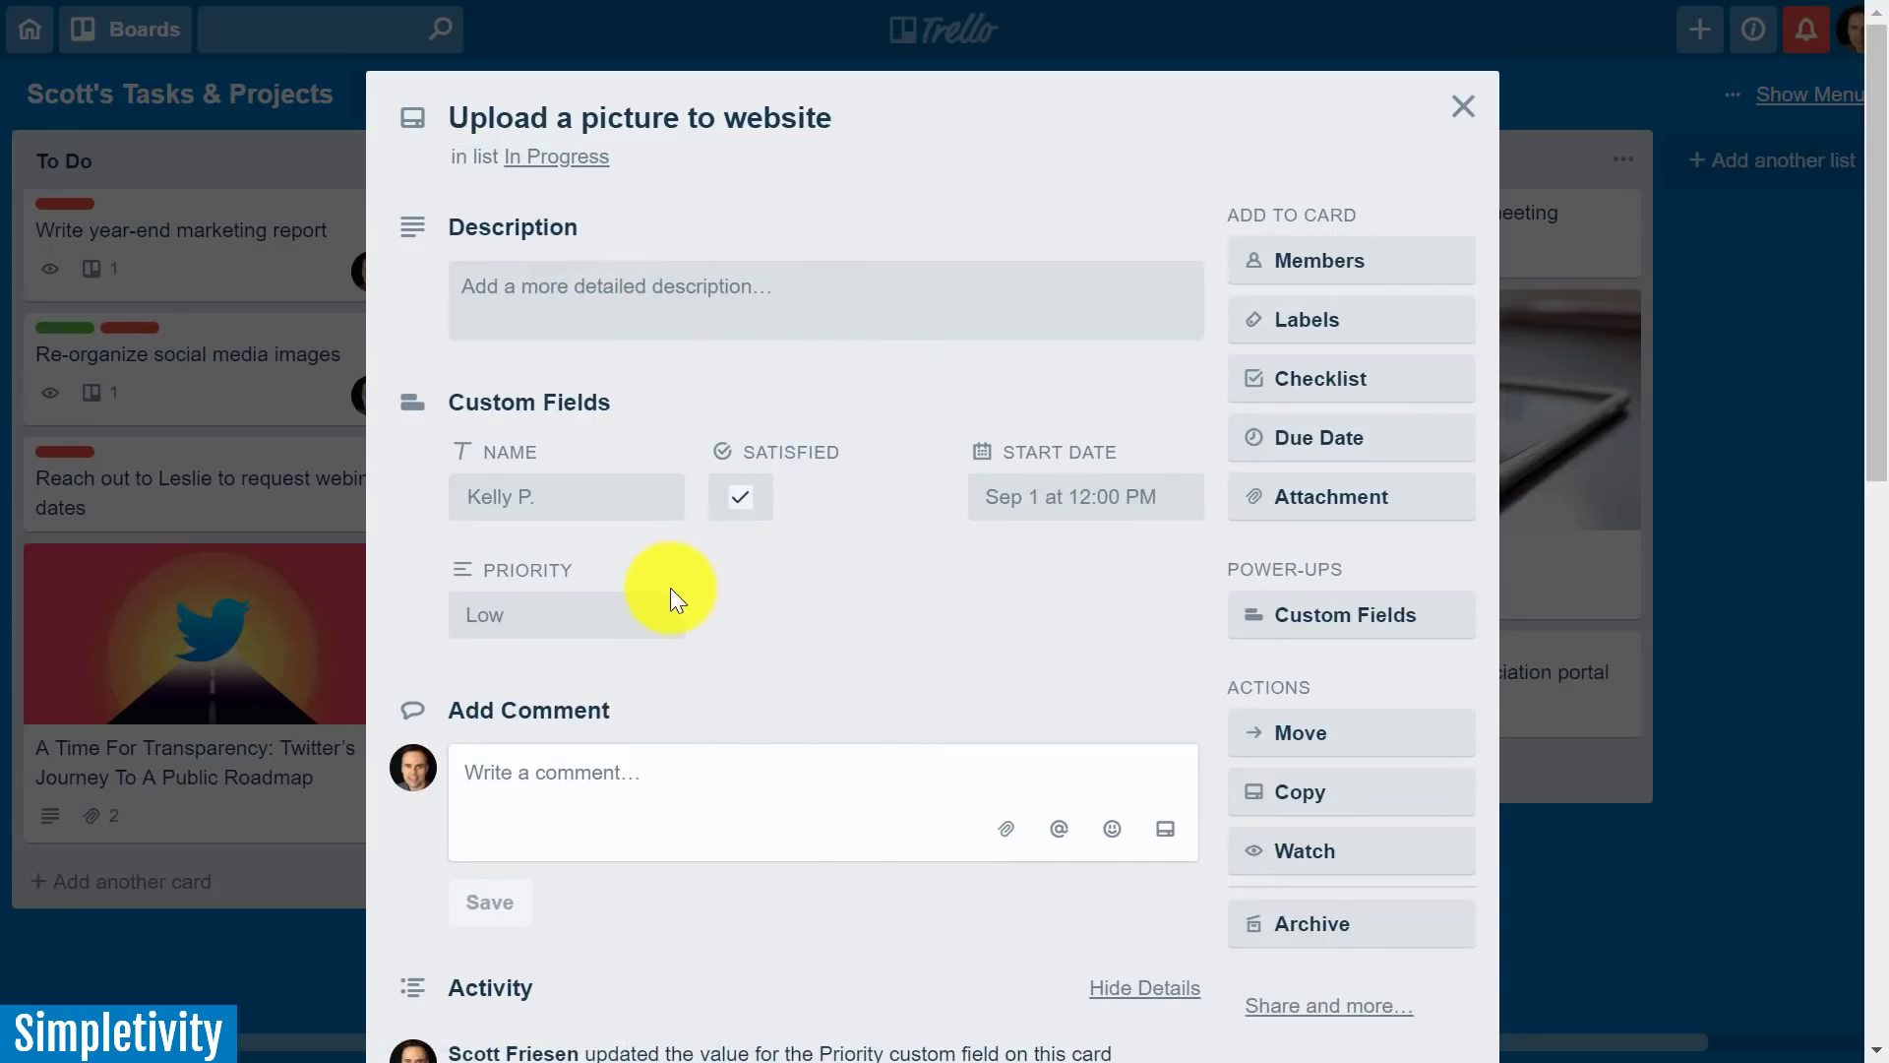
click(1319, 621)
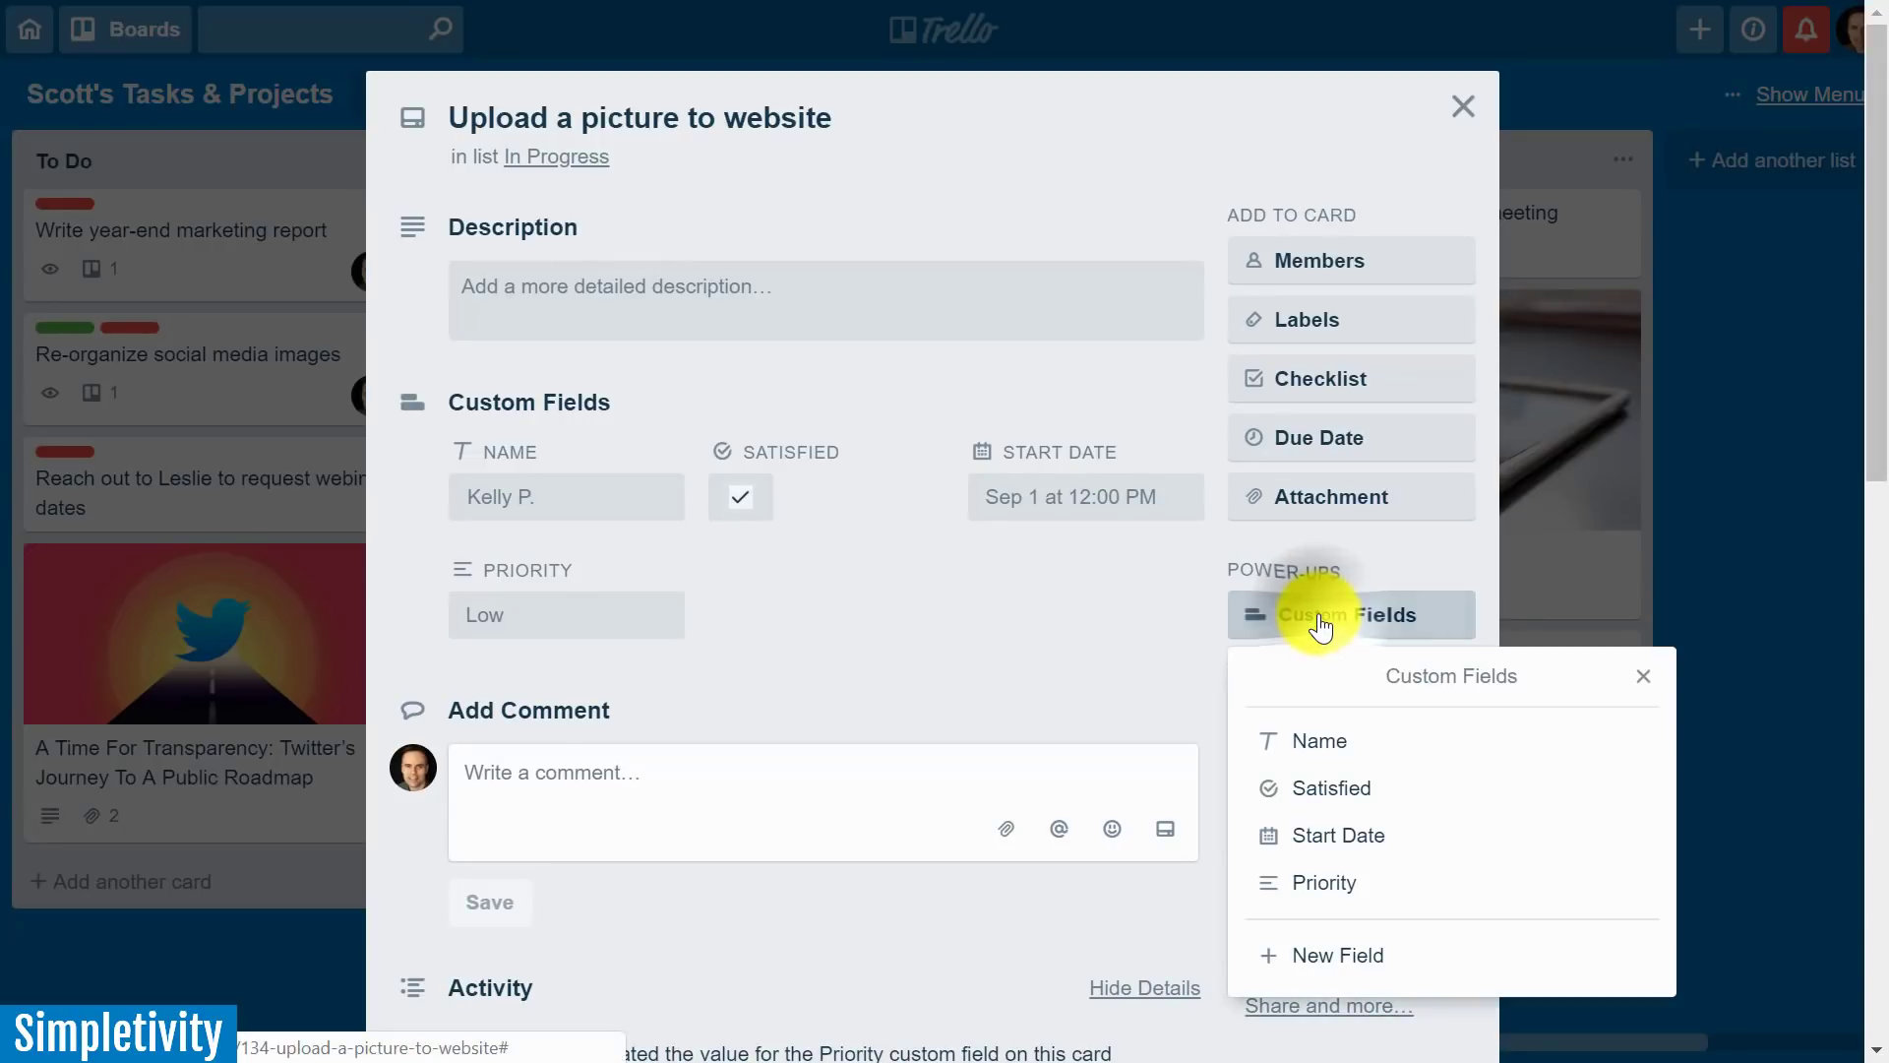
click(1314, 880)
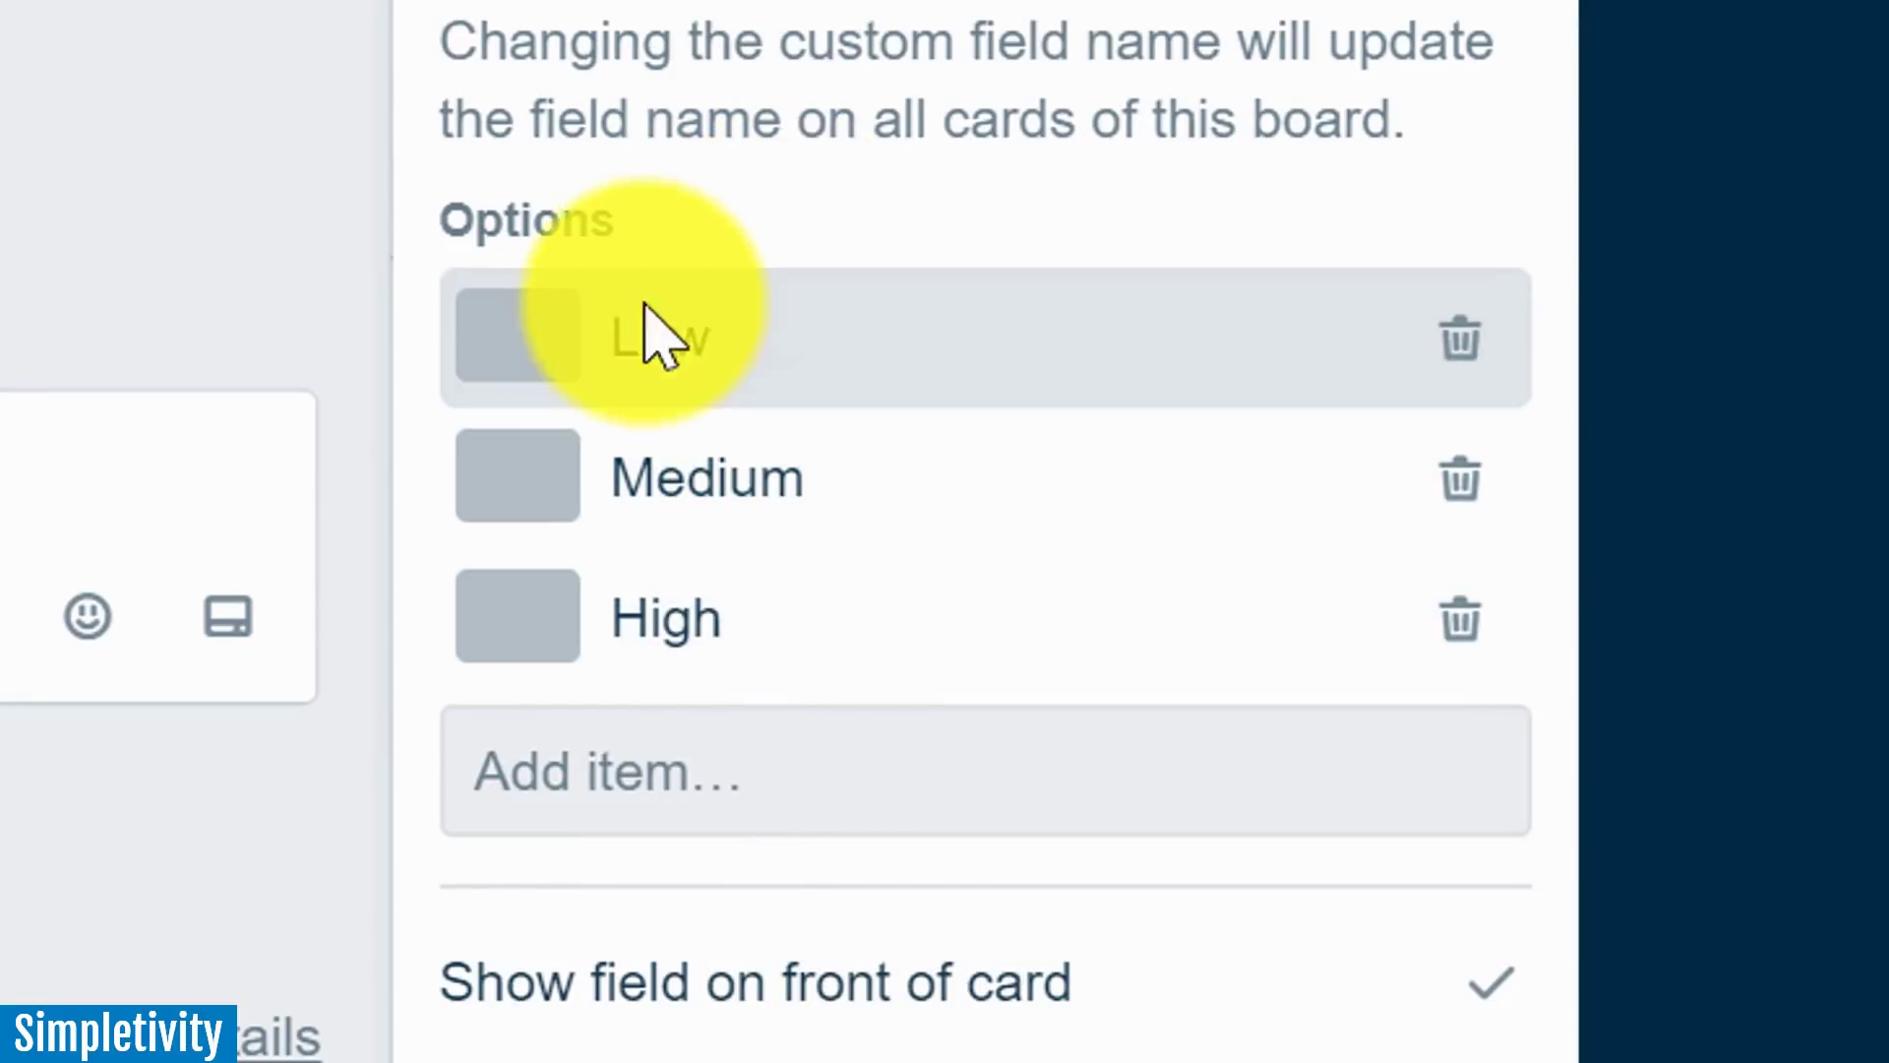
click(540, 350)
scroll(546, 349, down, 3)
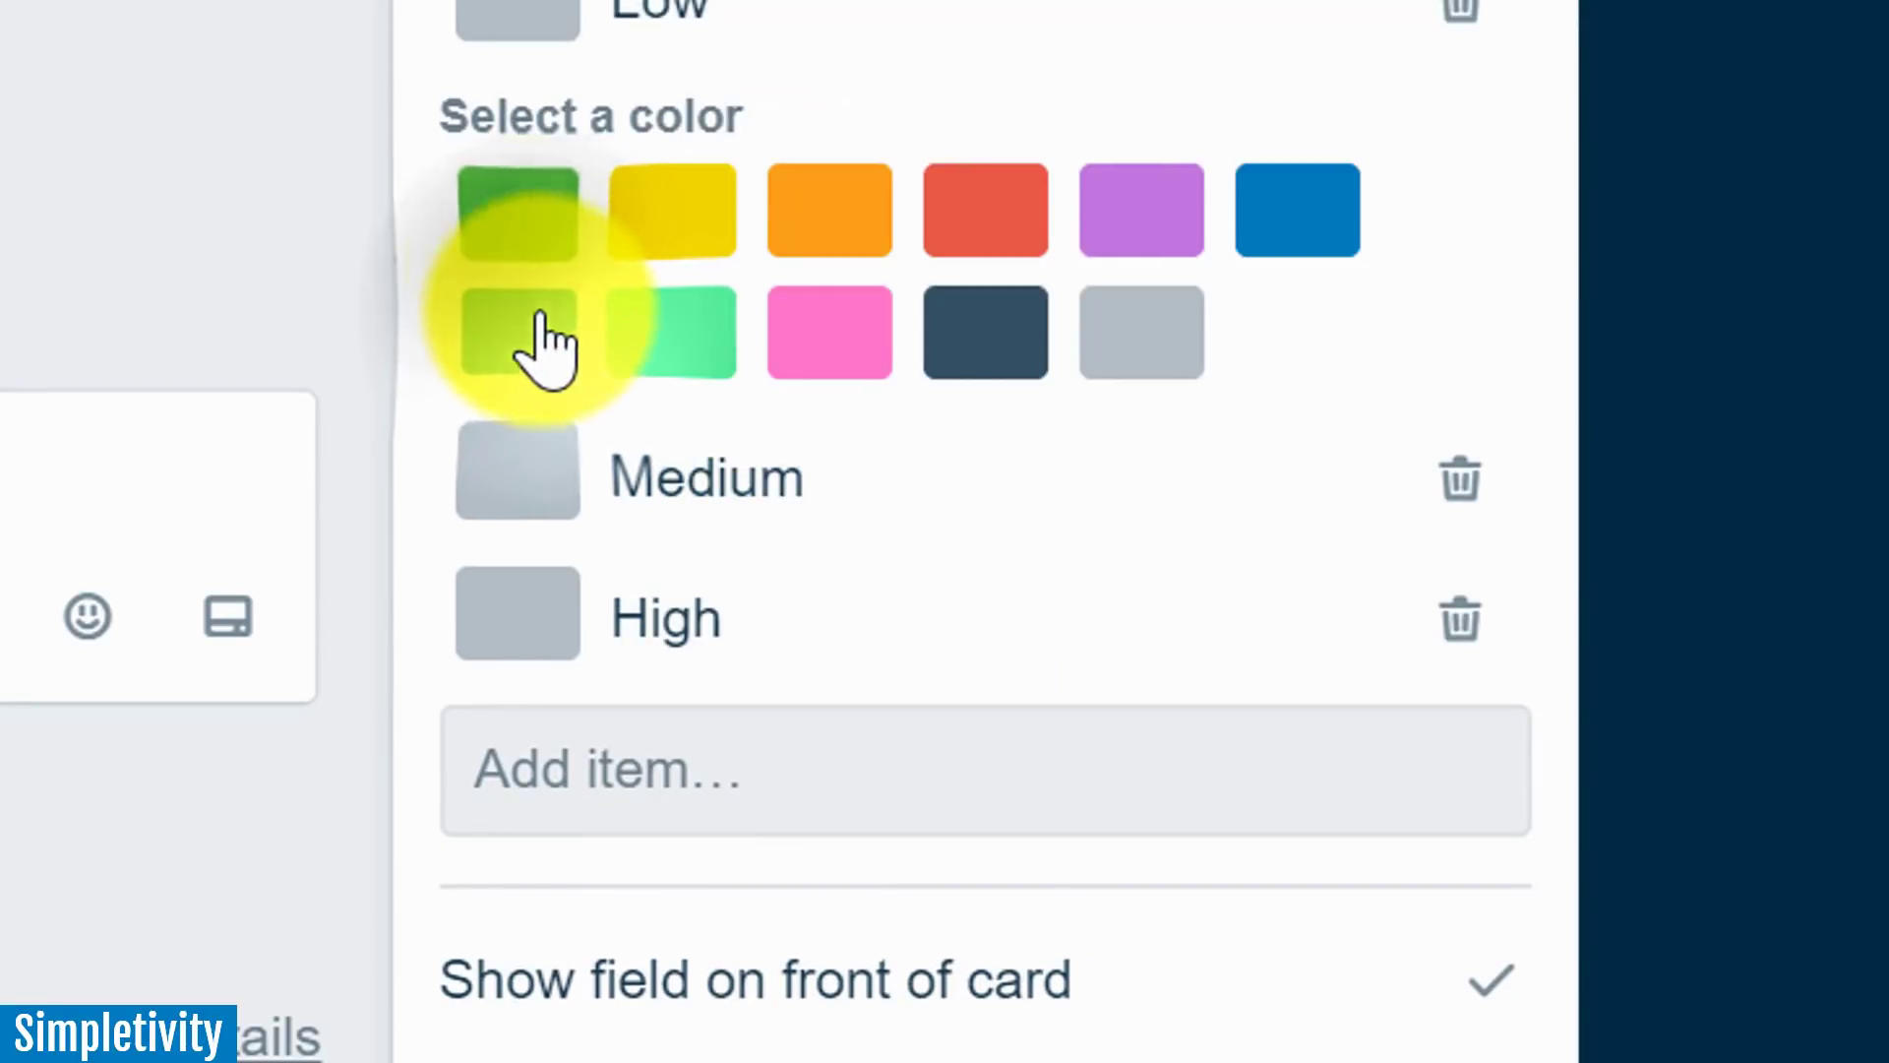
click(527, 246)
click(540, 177)
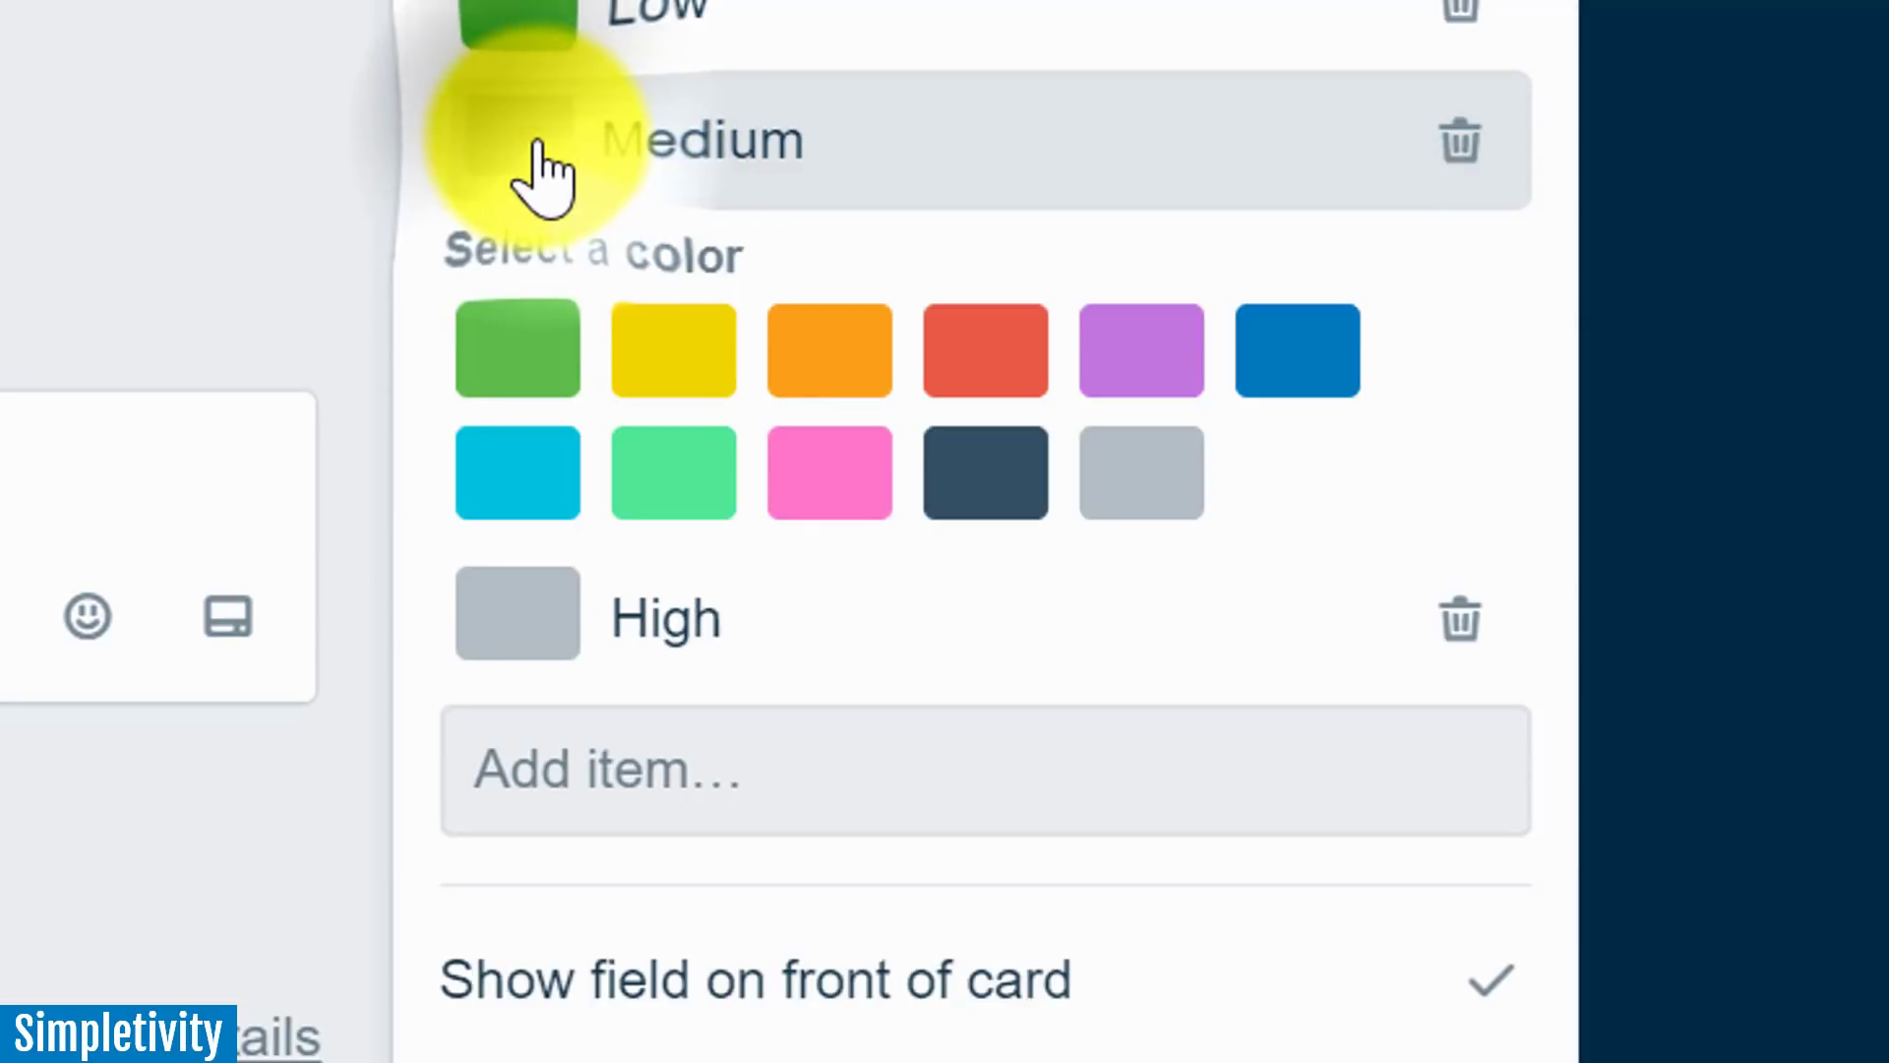
click(675, 371)
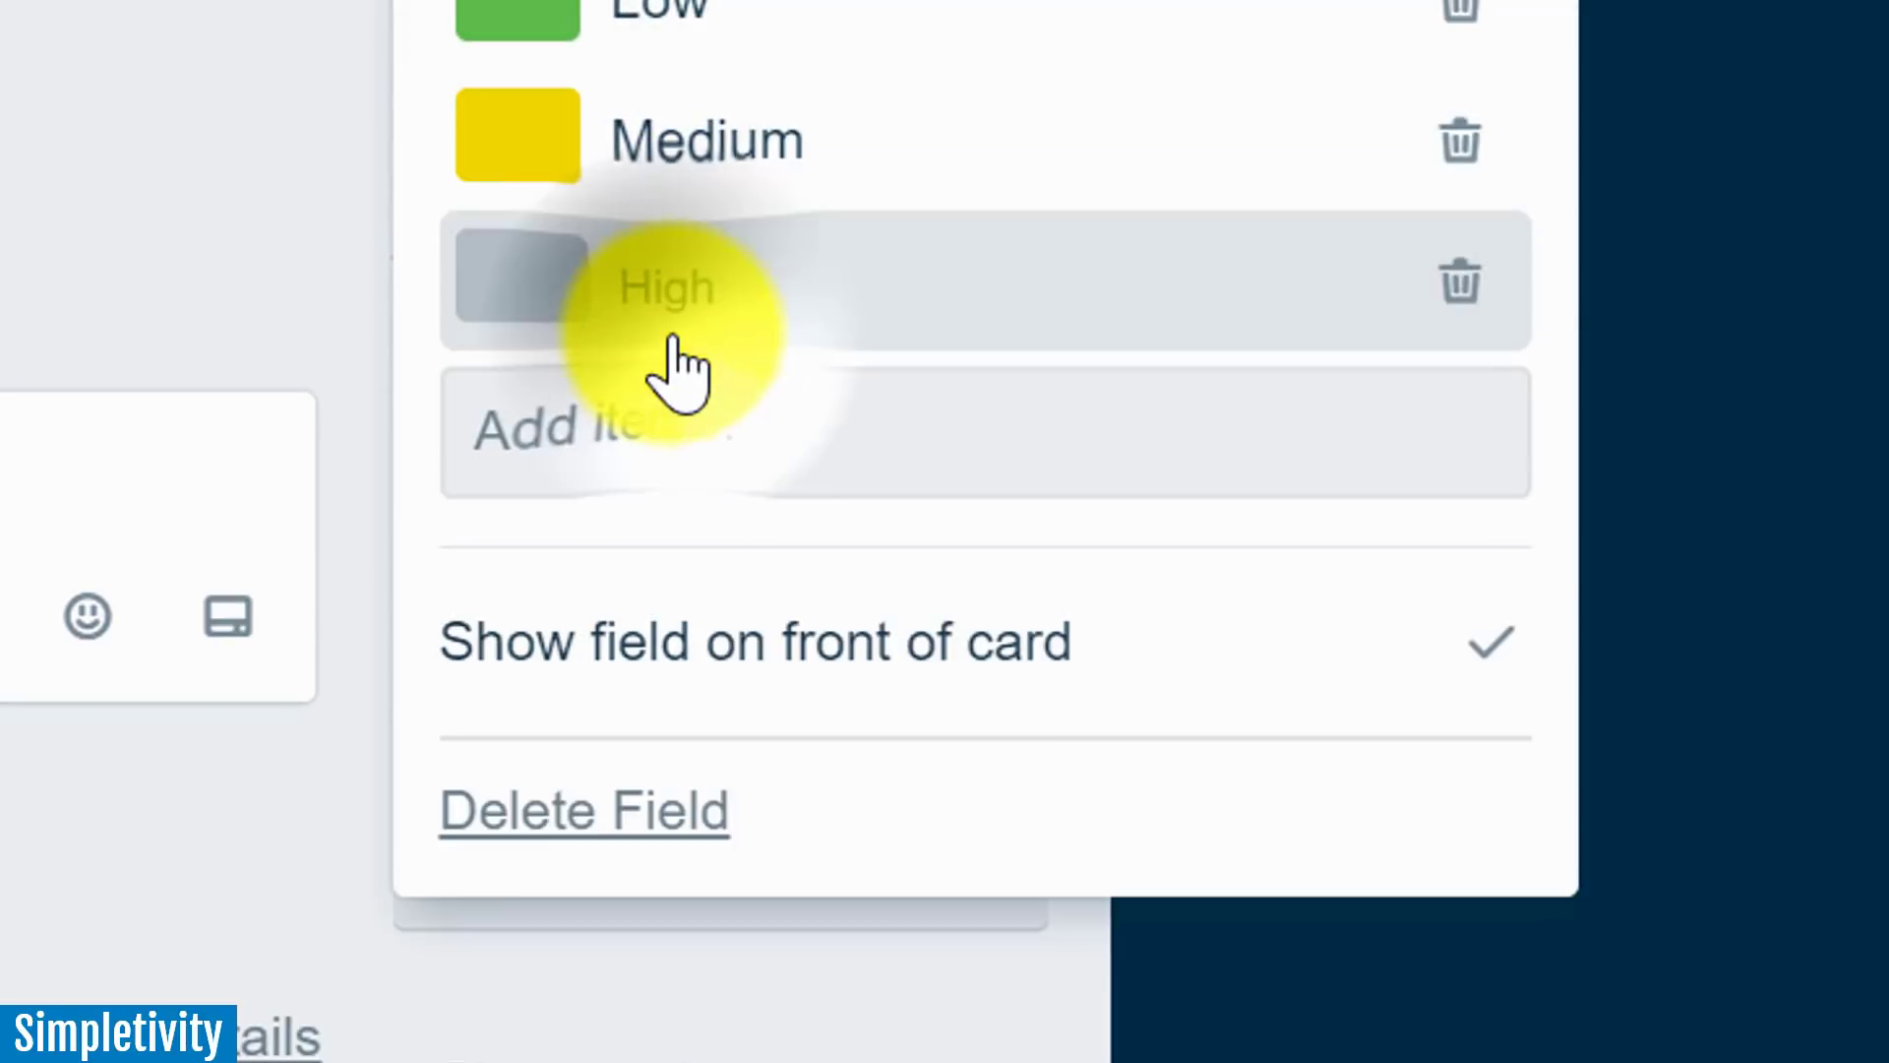
click(527, 308)
click(989, 492)
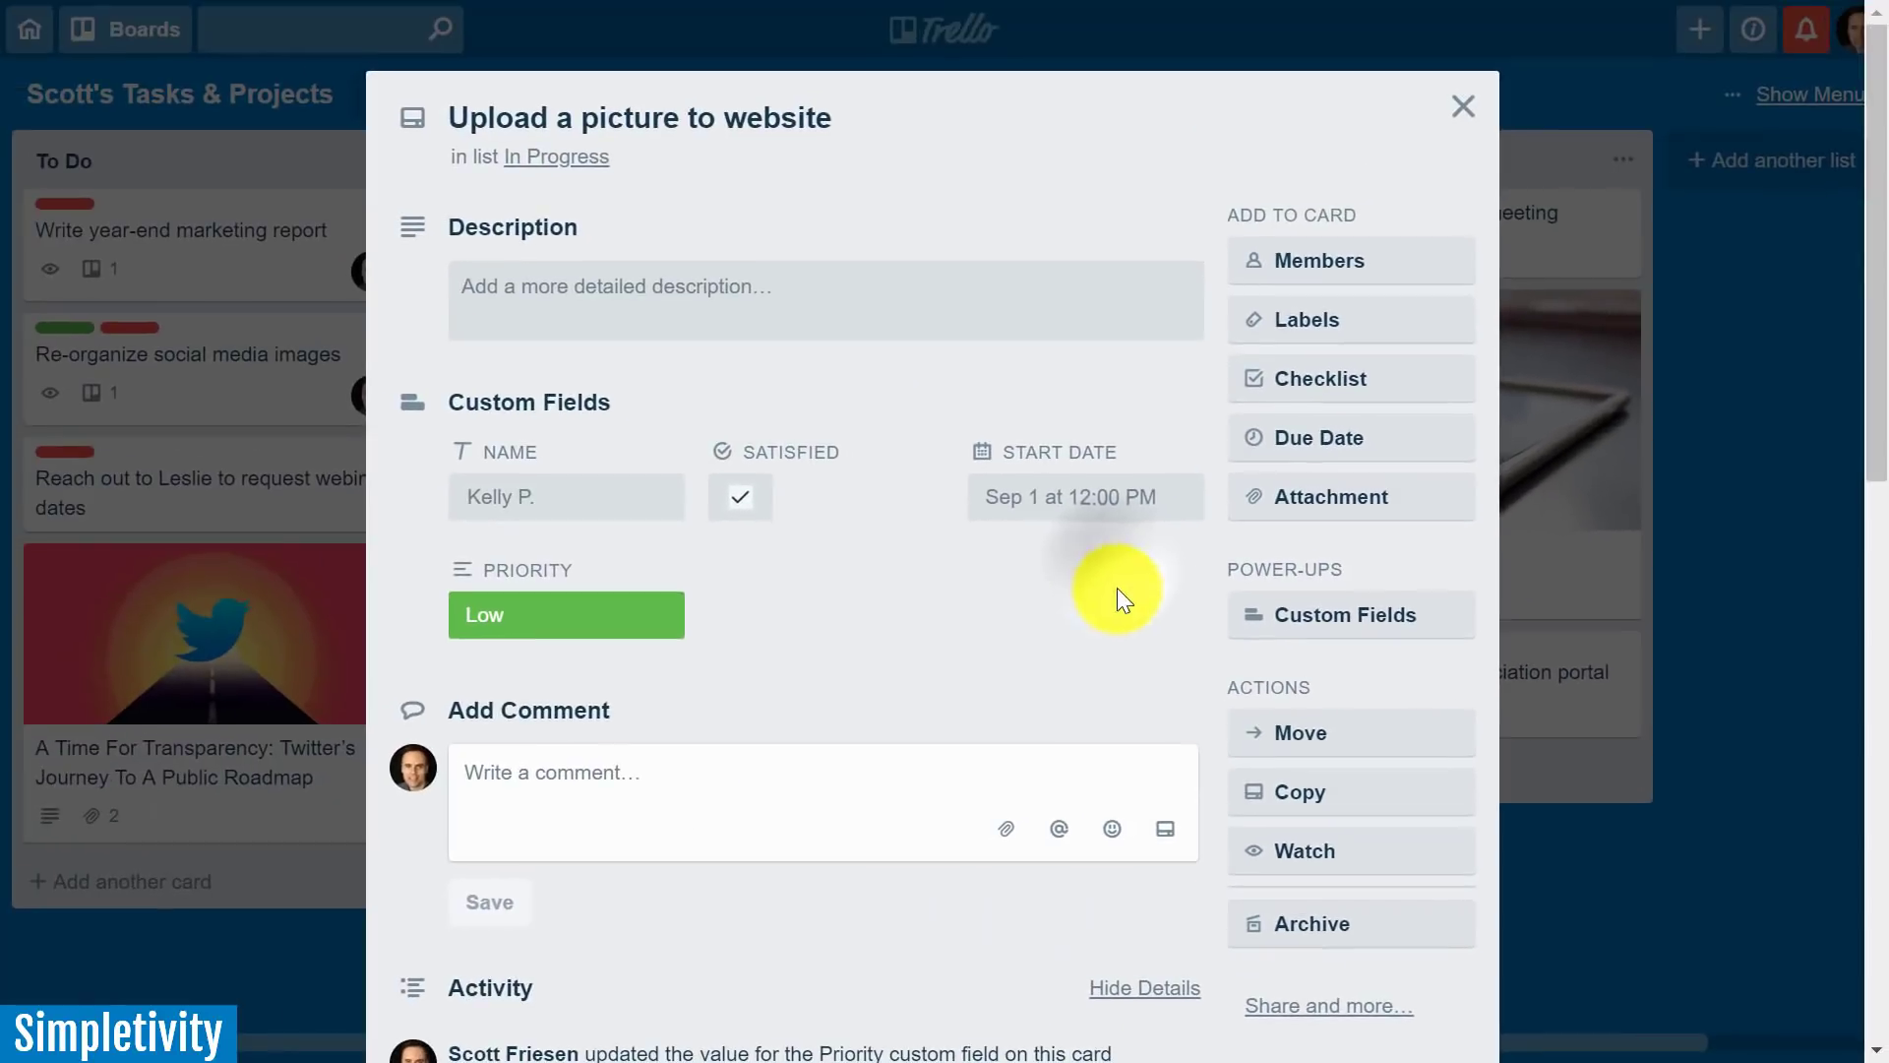
Set the 'Upload a picture to website' card's Priority to Medium and close it
click(641, 637)
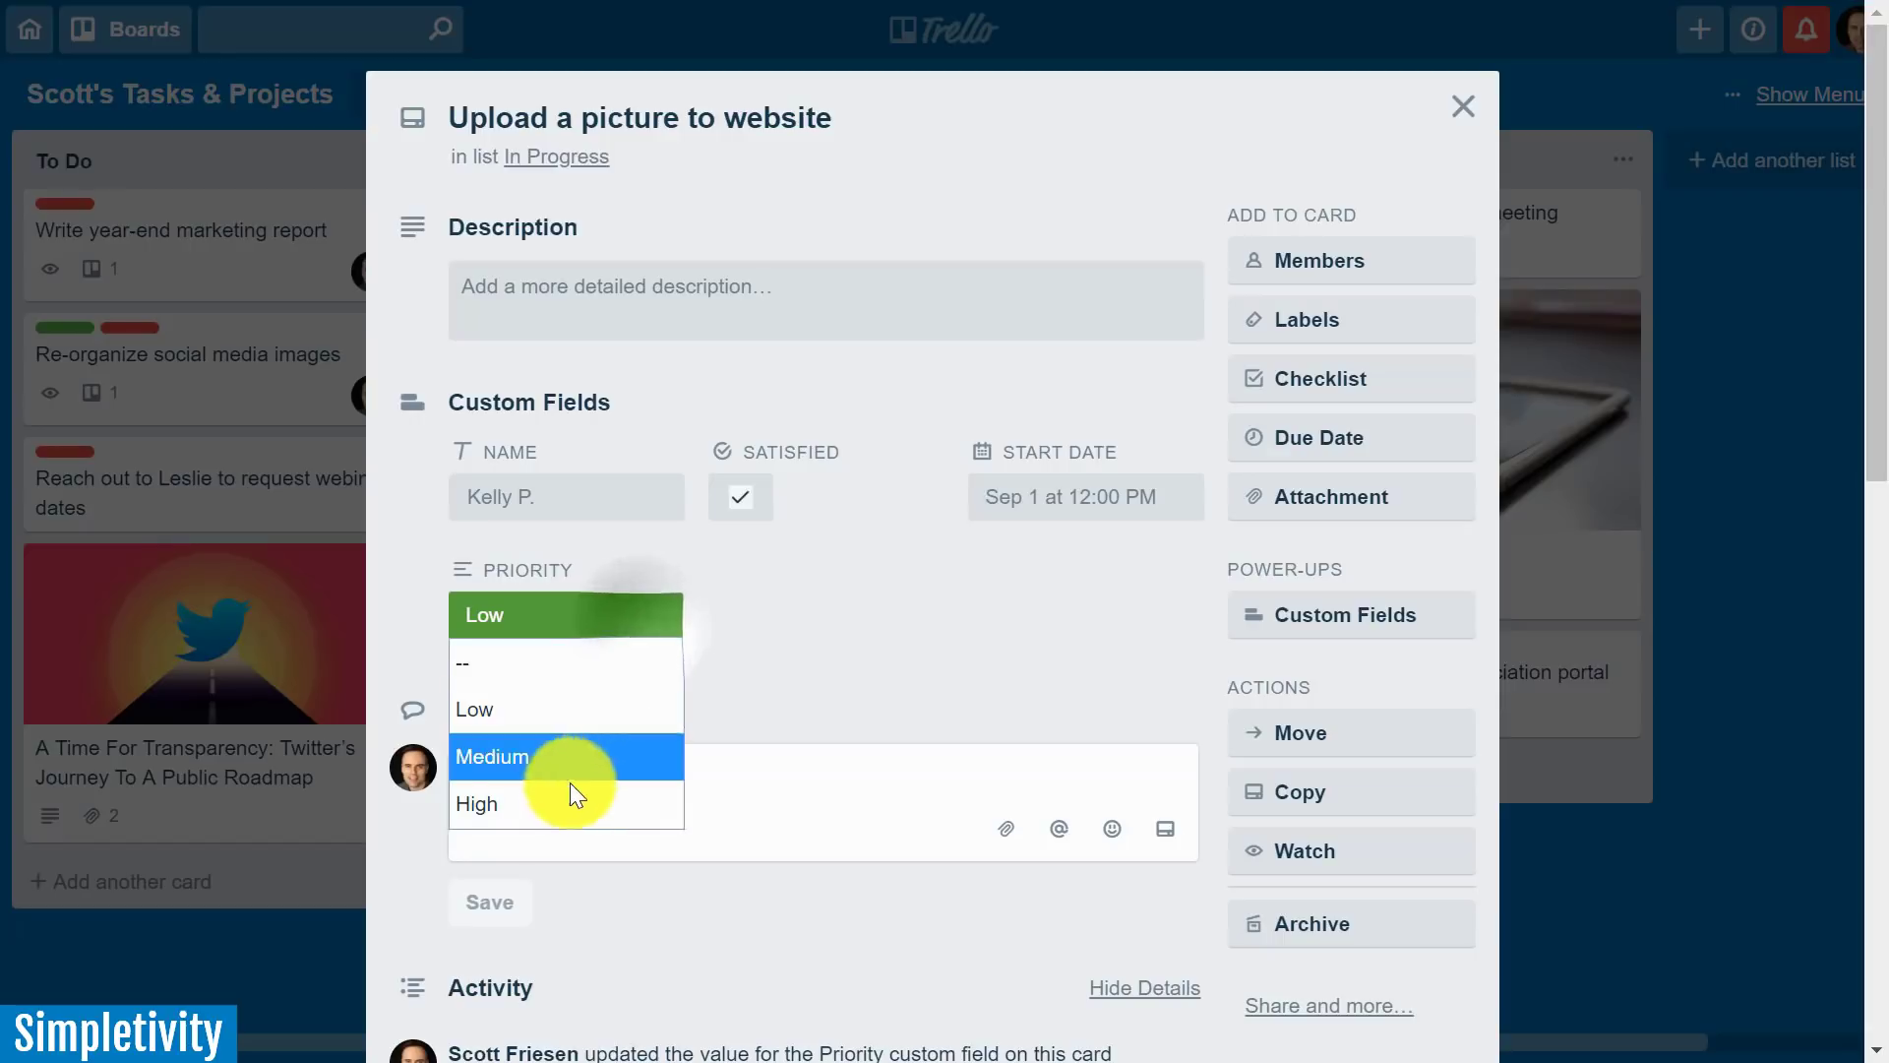
click(561, 754)
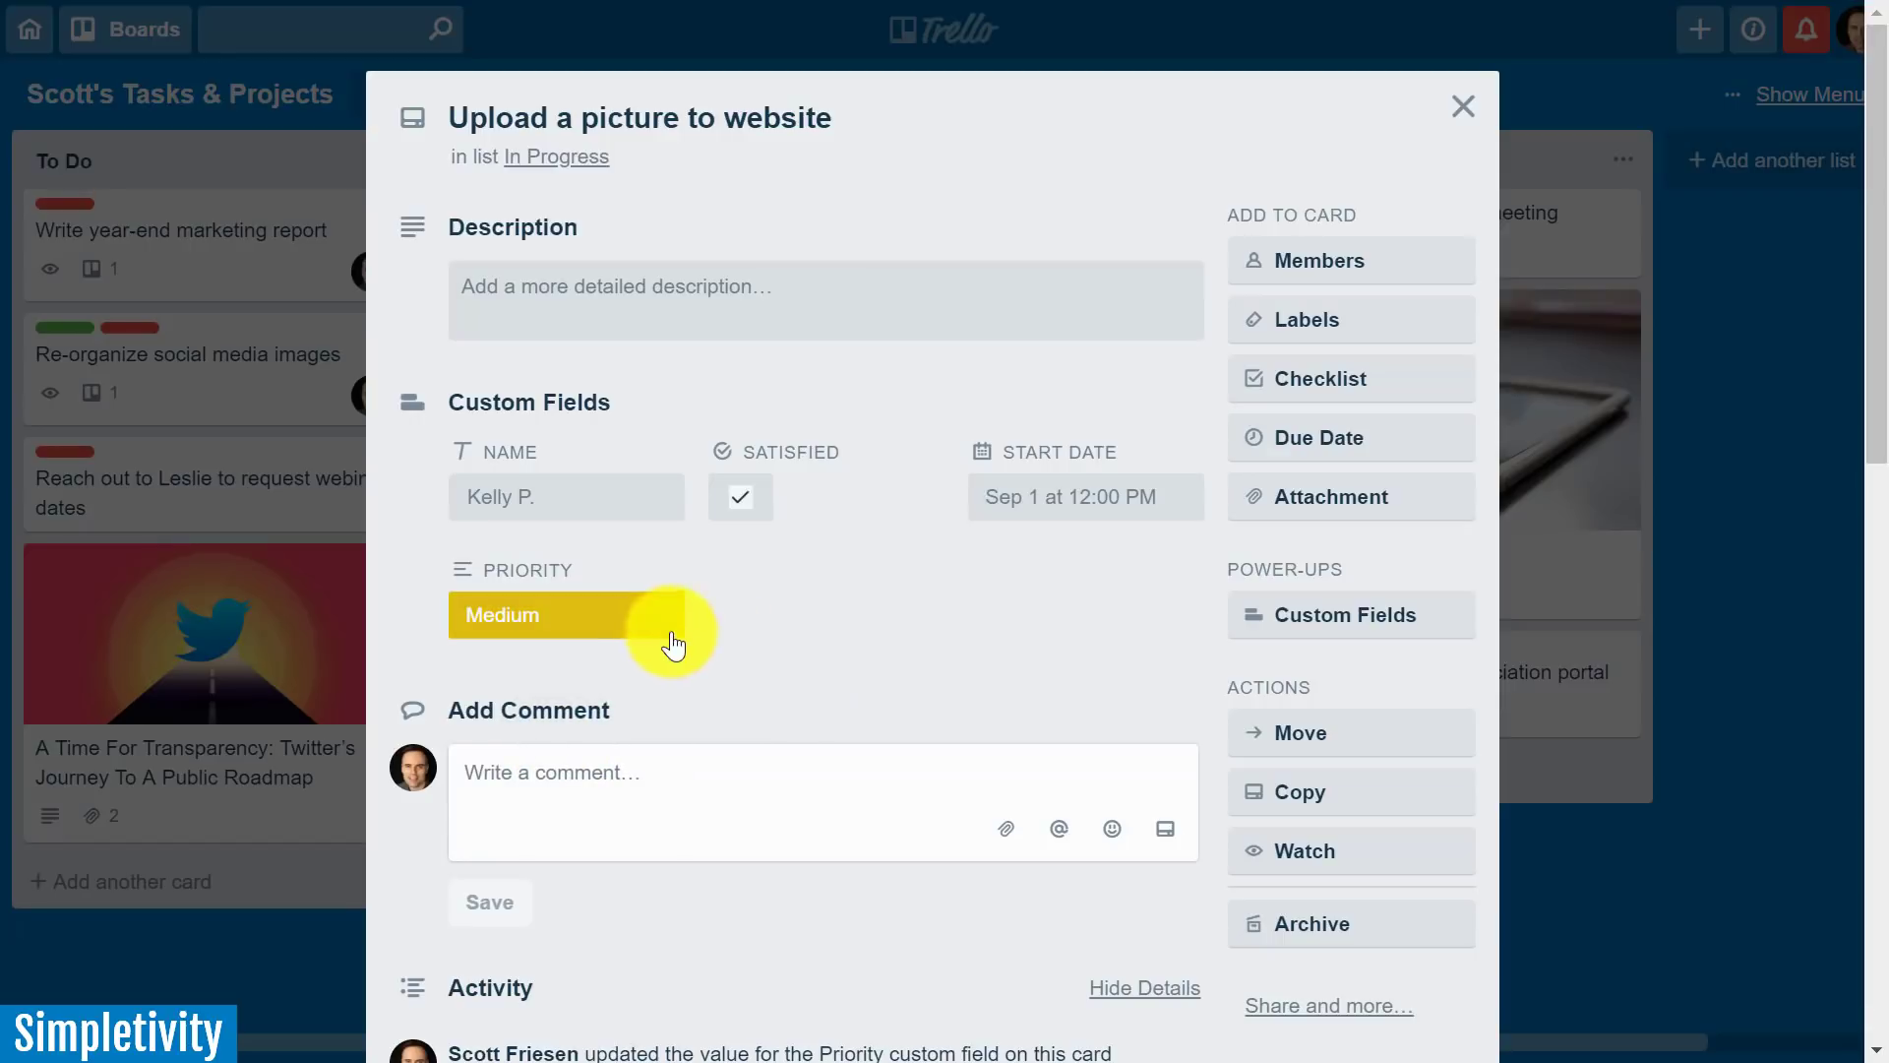
click(1470, 103)
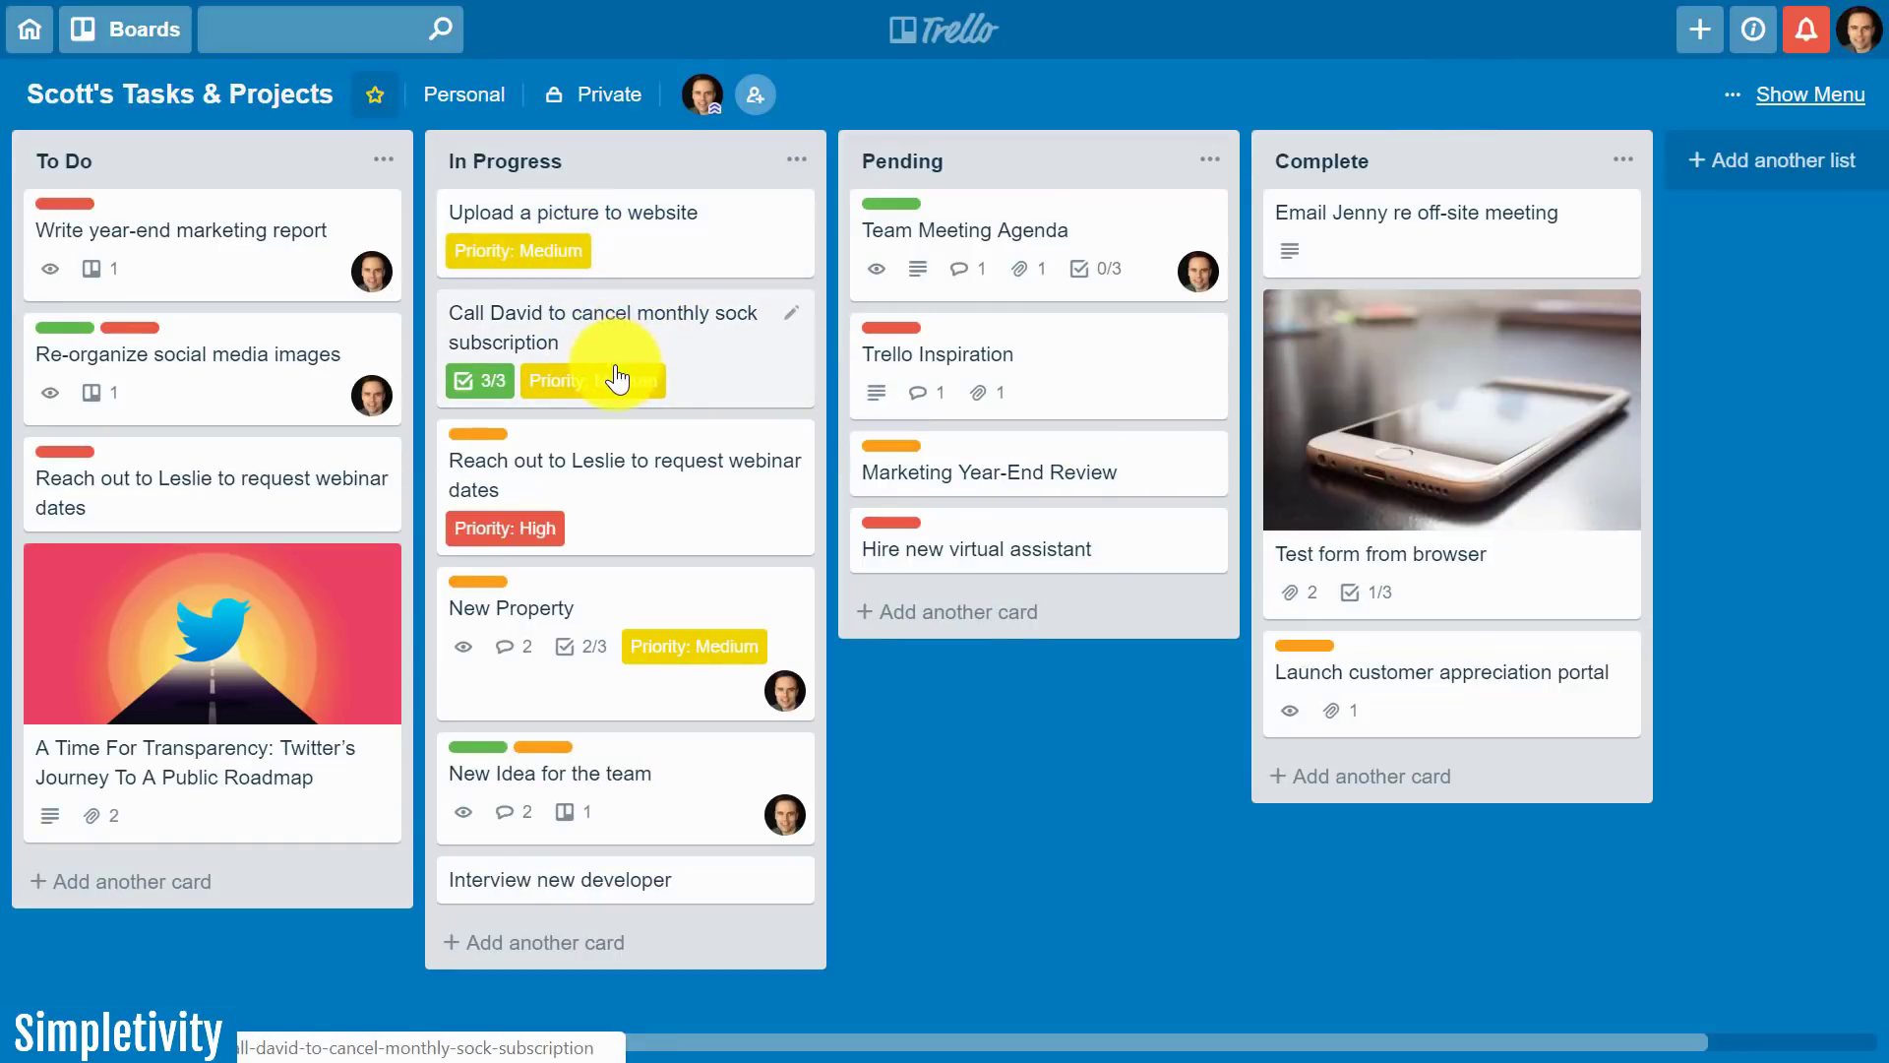
Set the New Property card's Priority to High and close it
click(710, 649)
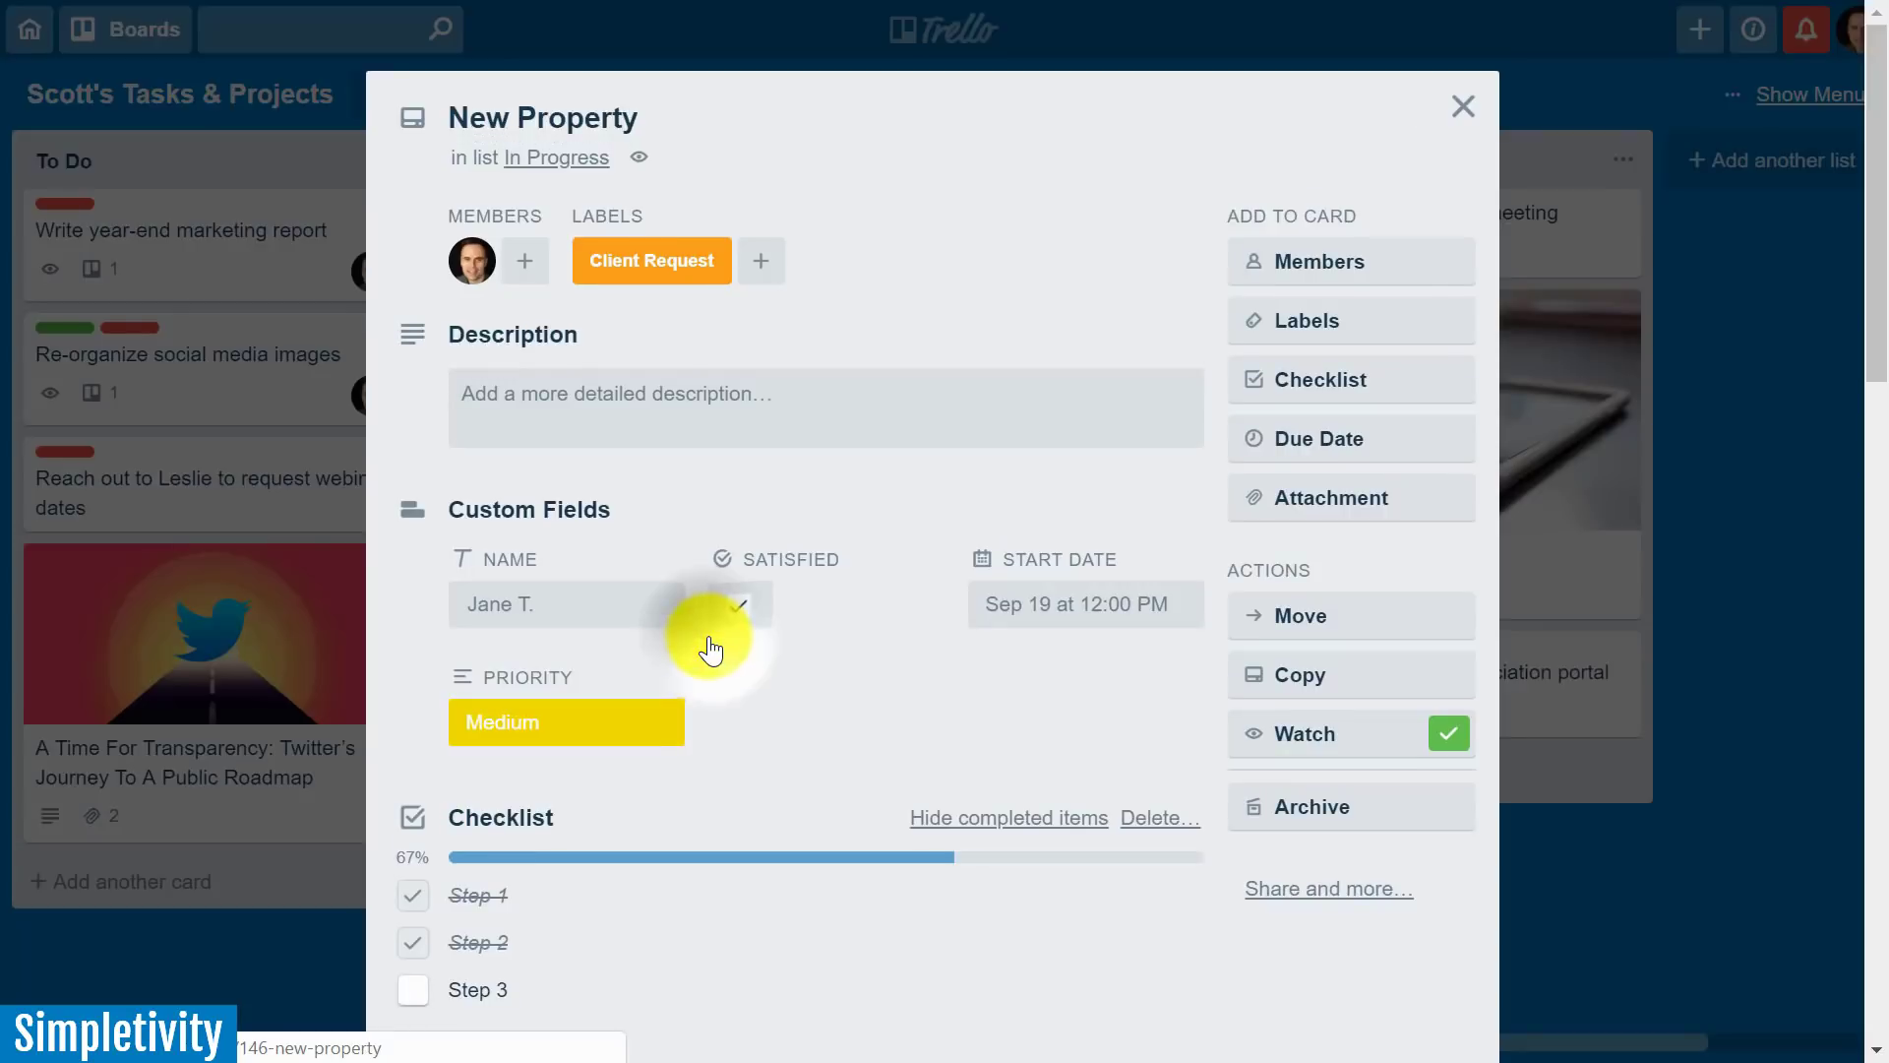
click(616, 726)
click(541, 917)
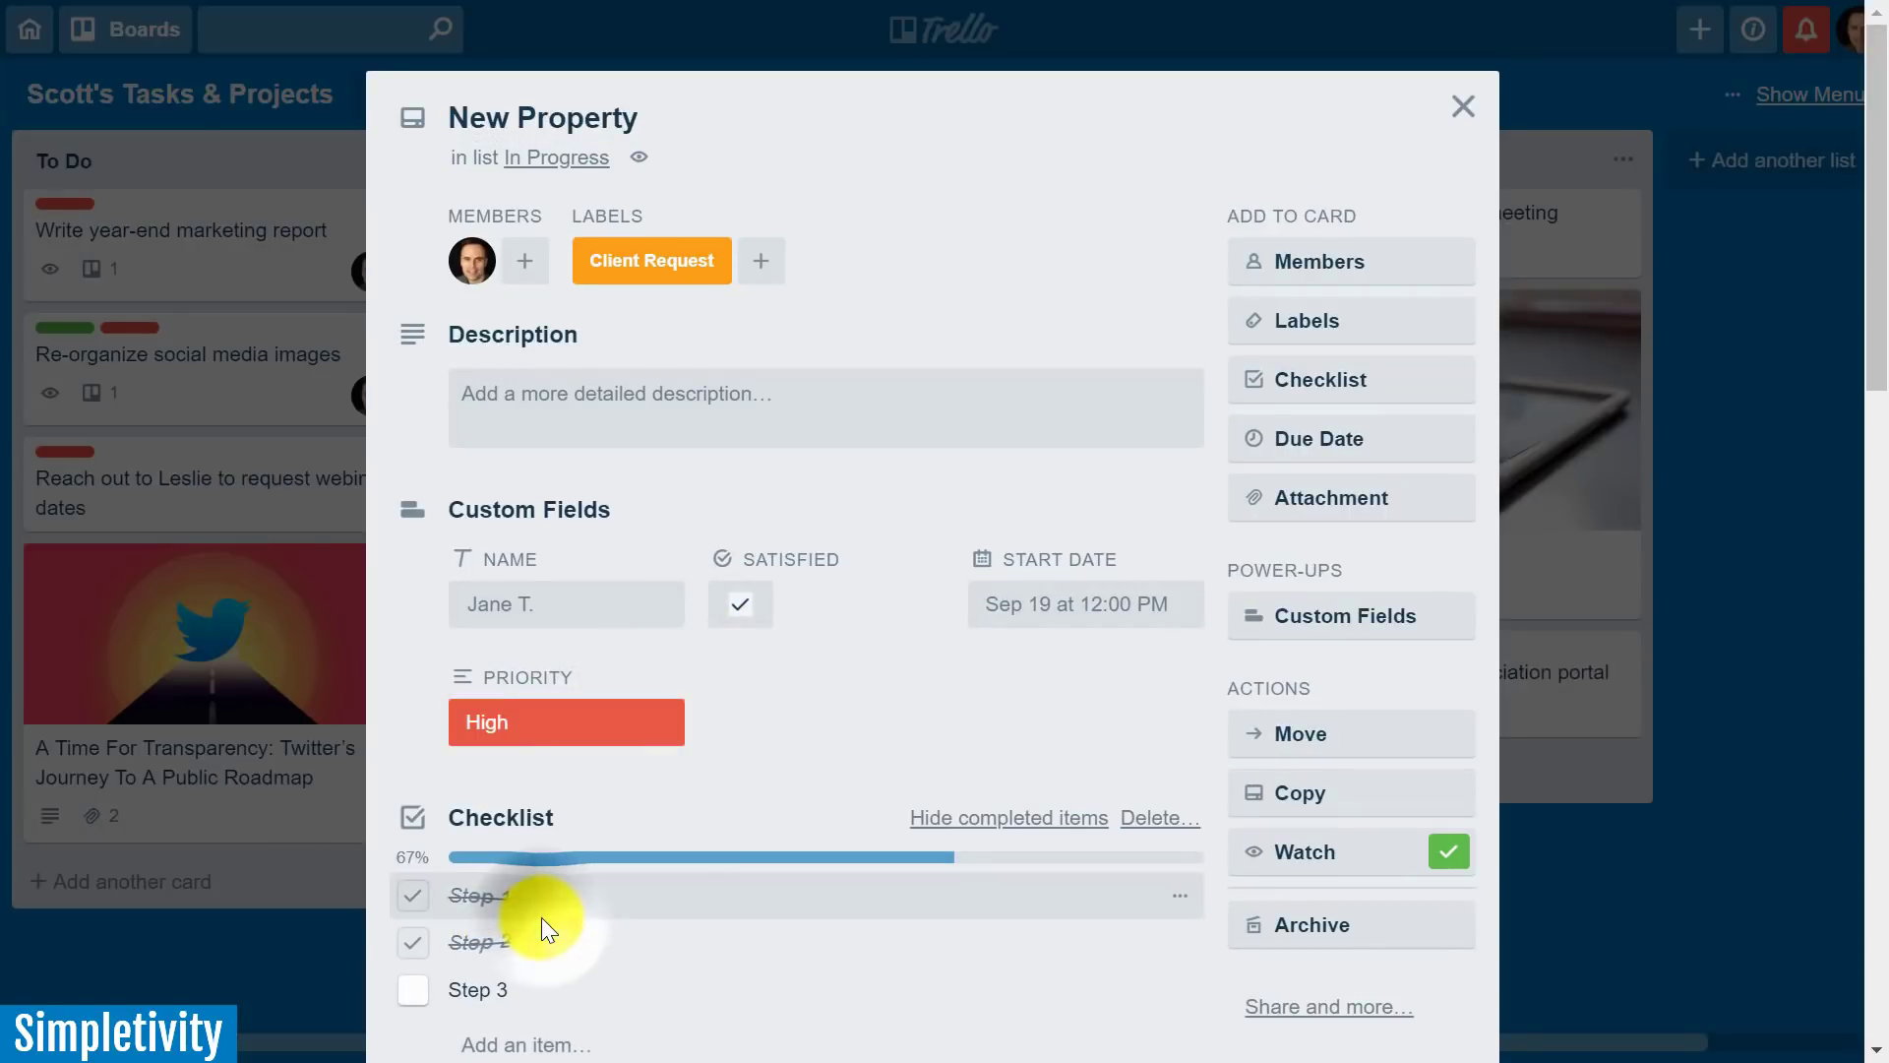
click(1463, 106)
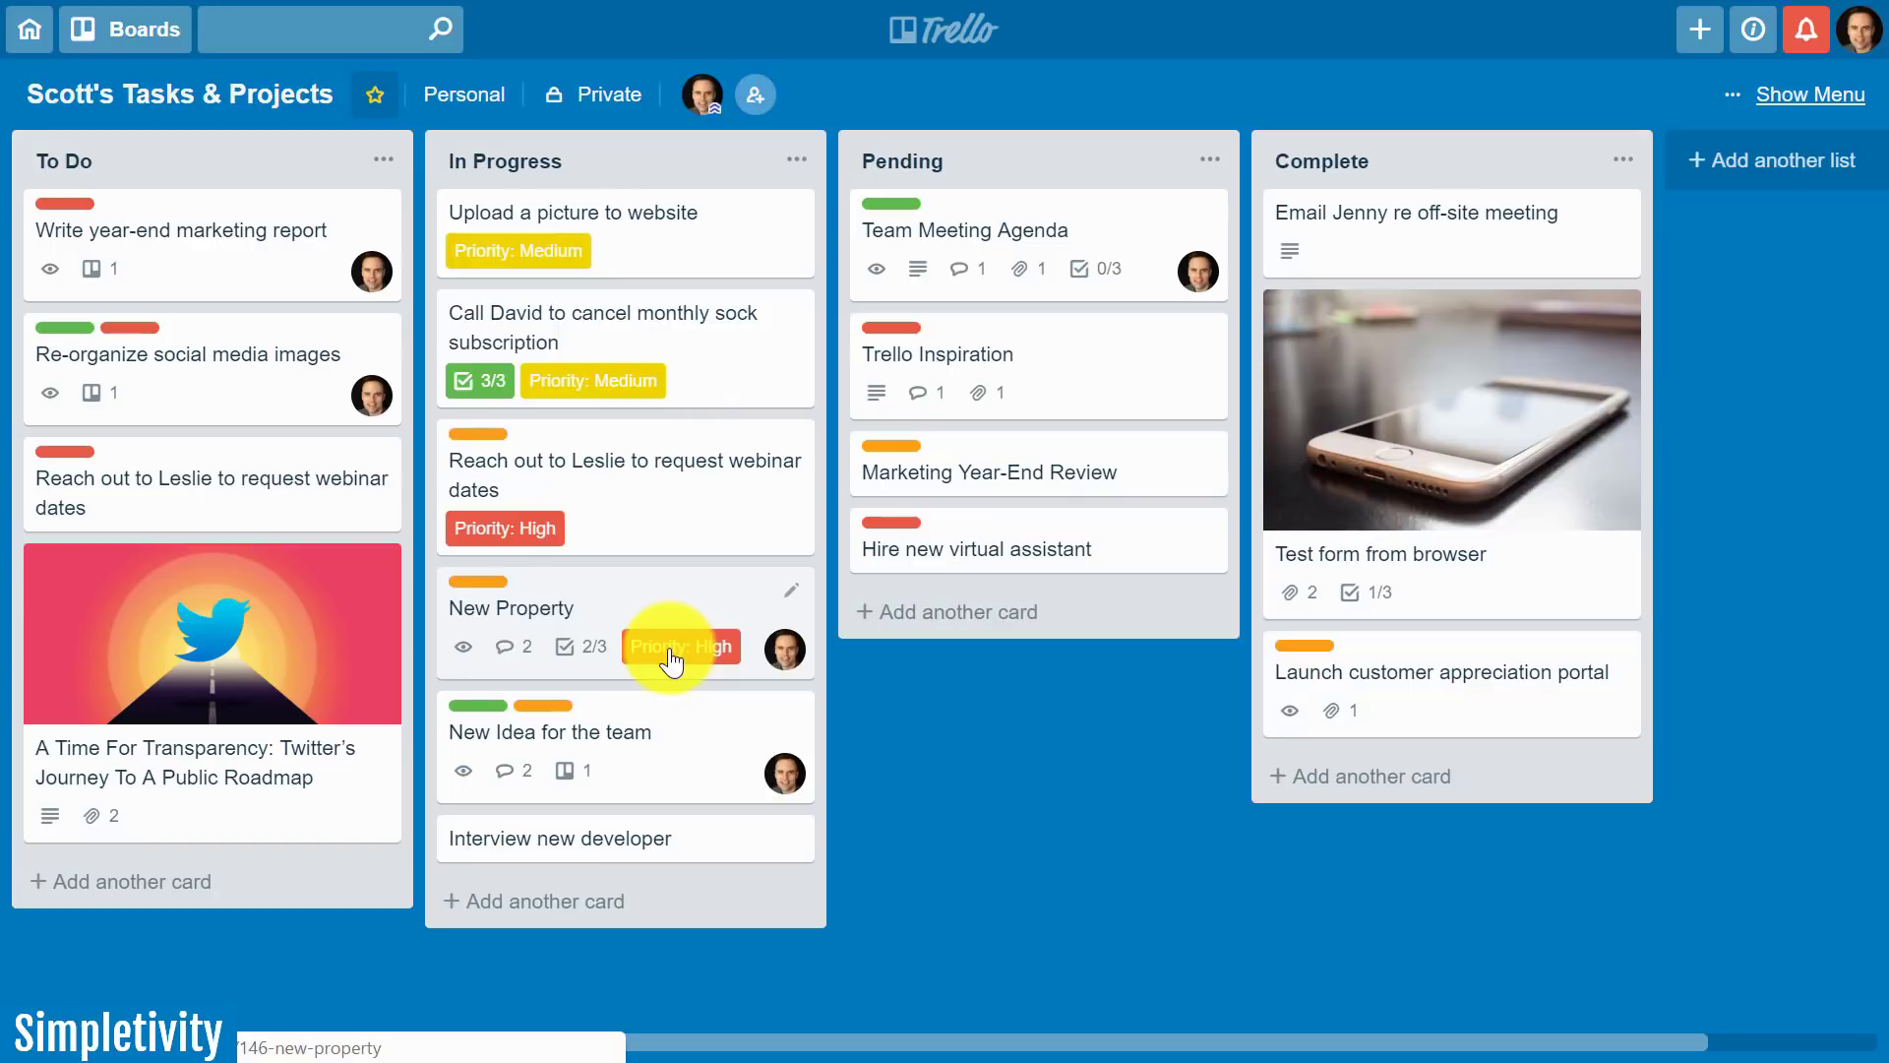
Reorder the custom fields on the 'Upload a picture to website' card, putting Name first, then Priority
click(642, 213)
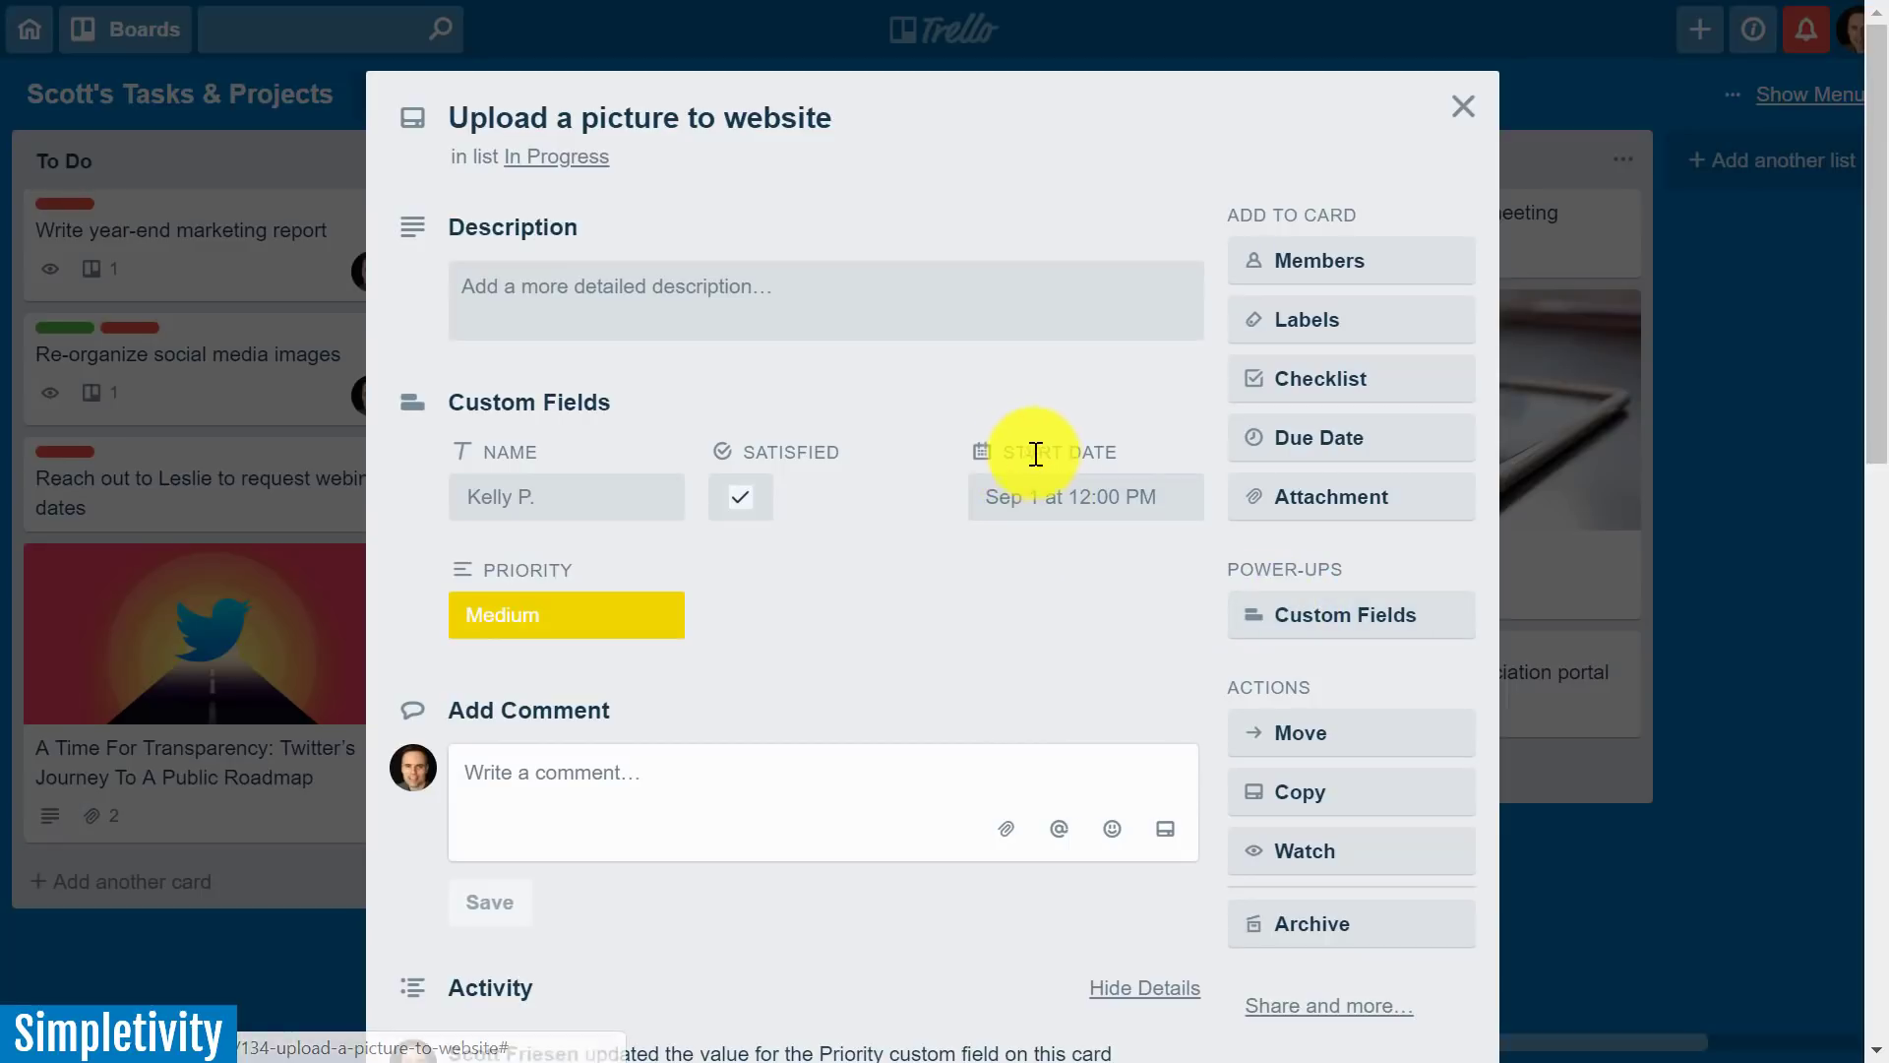
click(1328, 630)
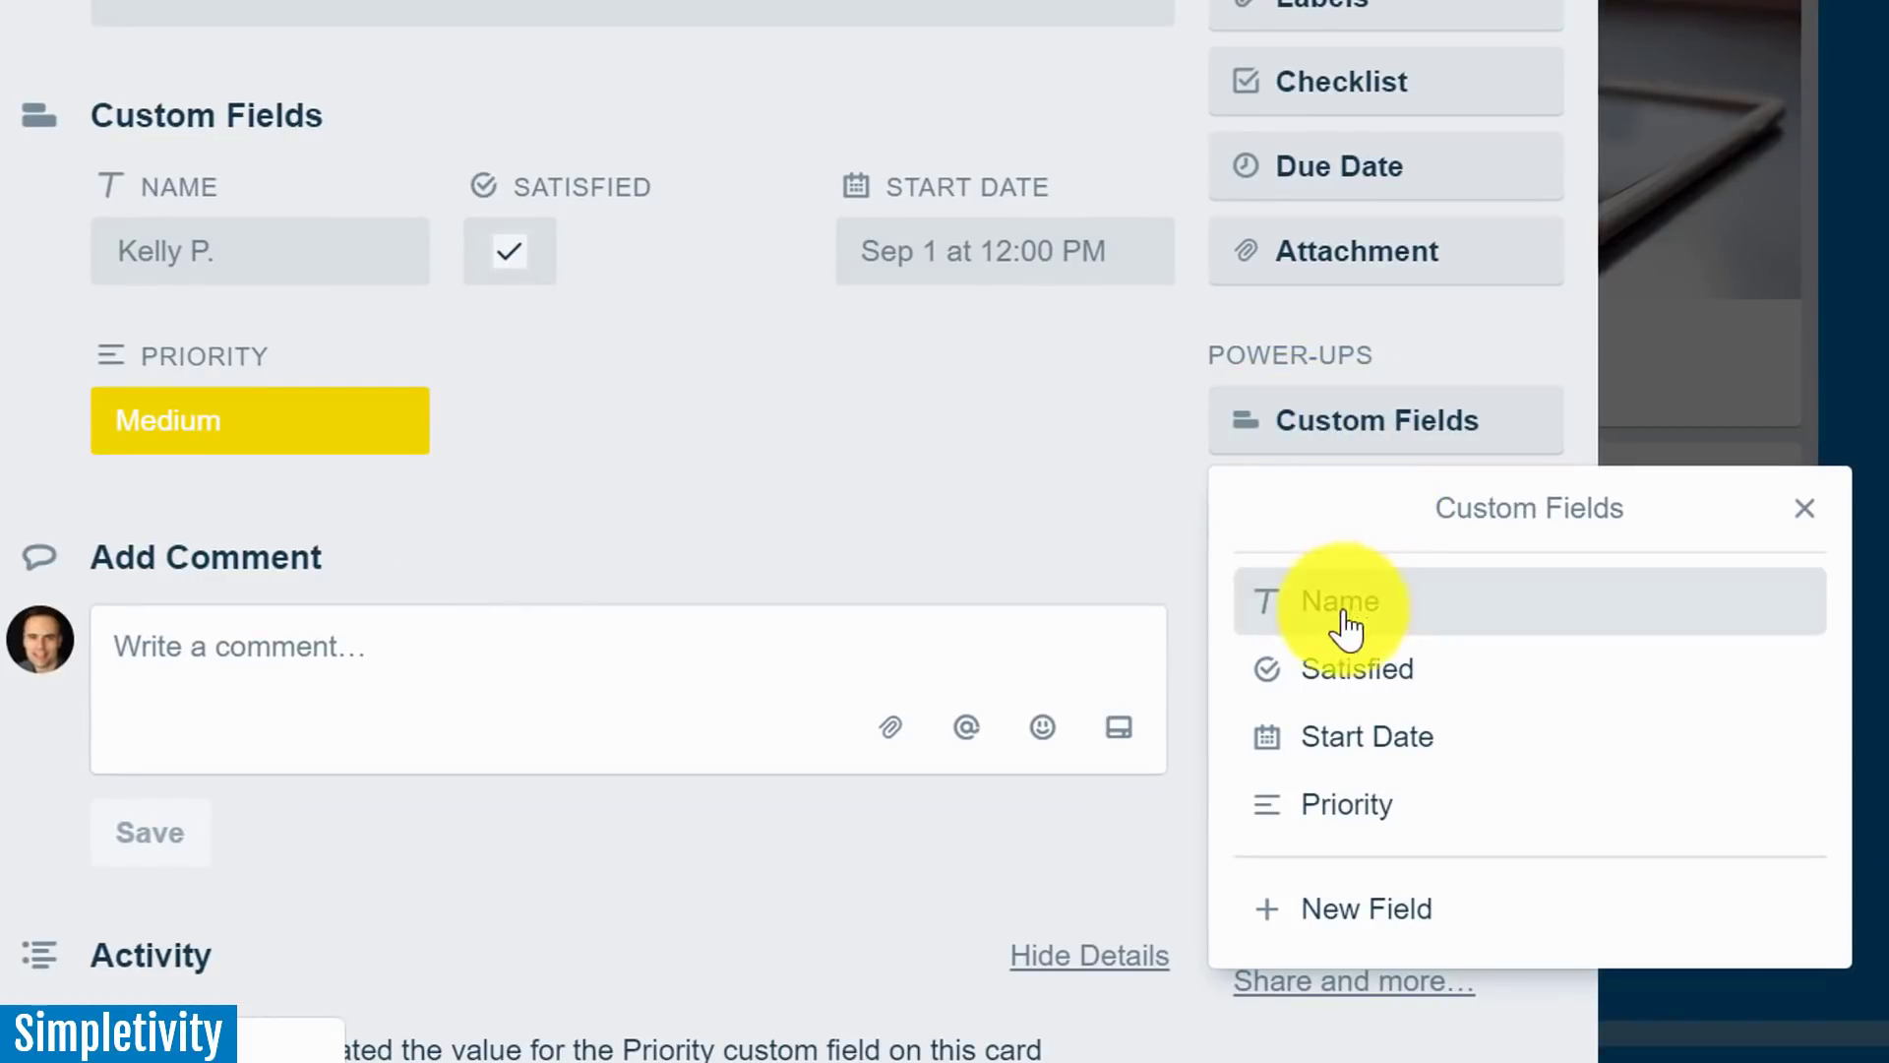
drag(1345, 626, 1308, 581)
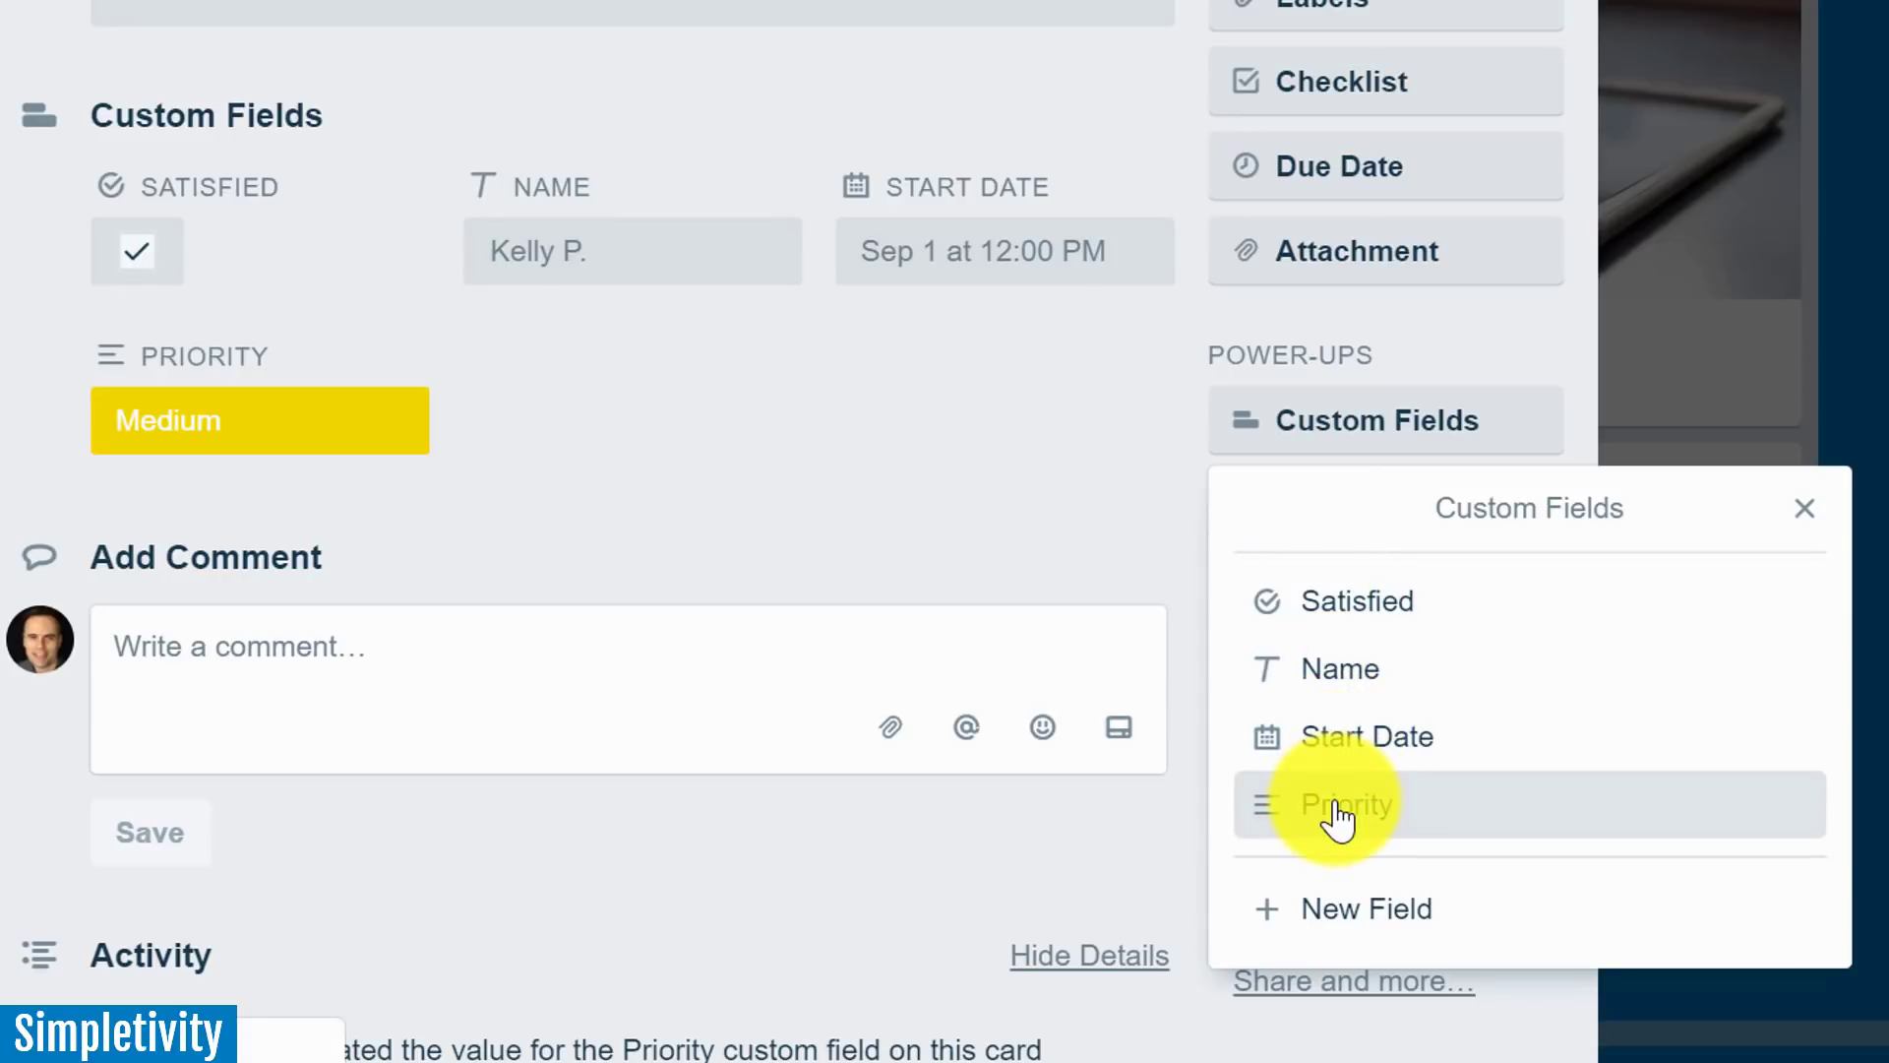
drag(1332, 826, 1370, 653)
drag(1312, 826, 1286, 571)
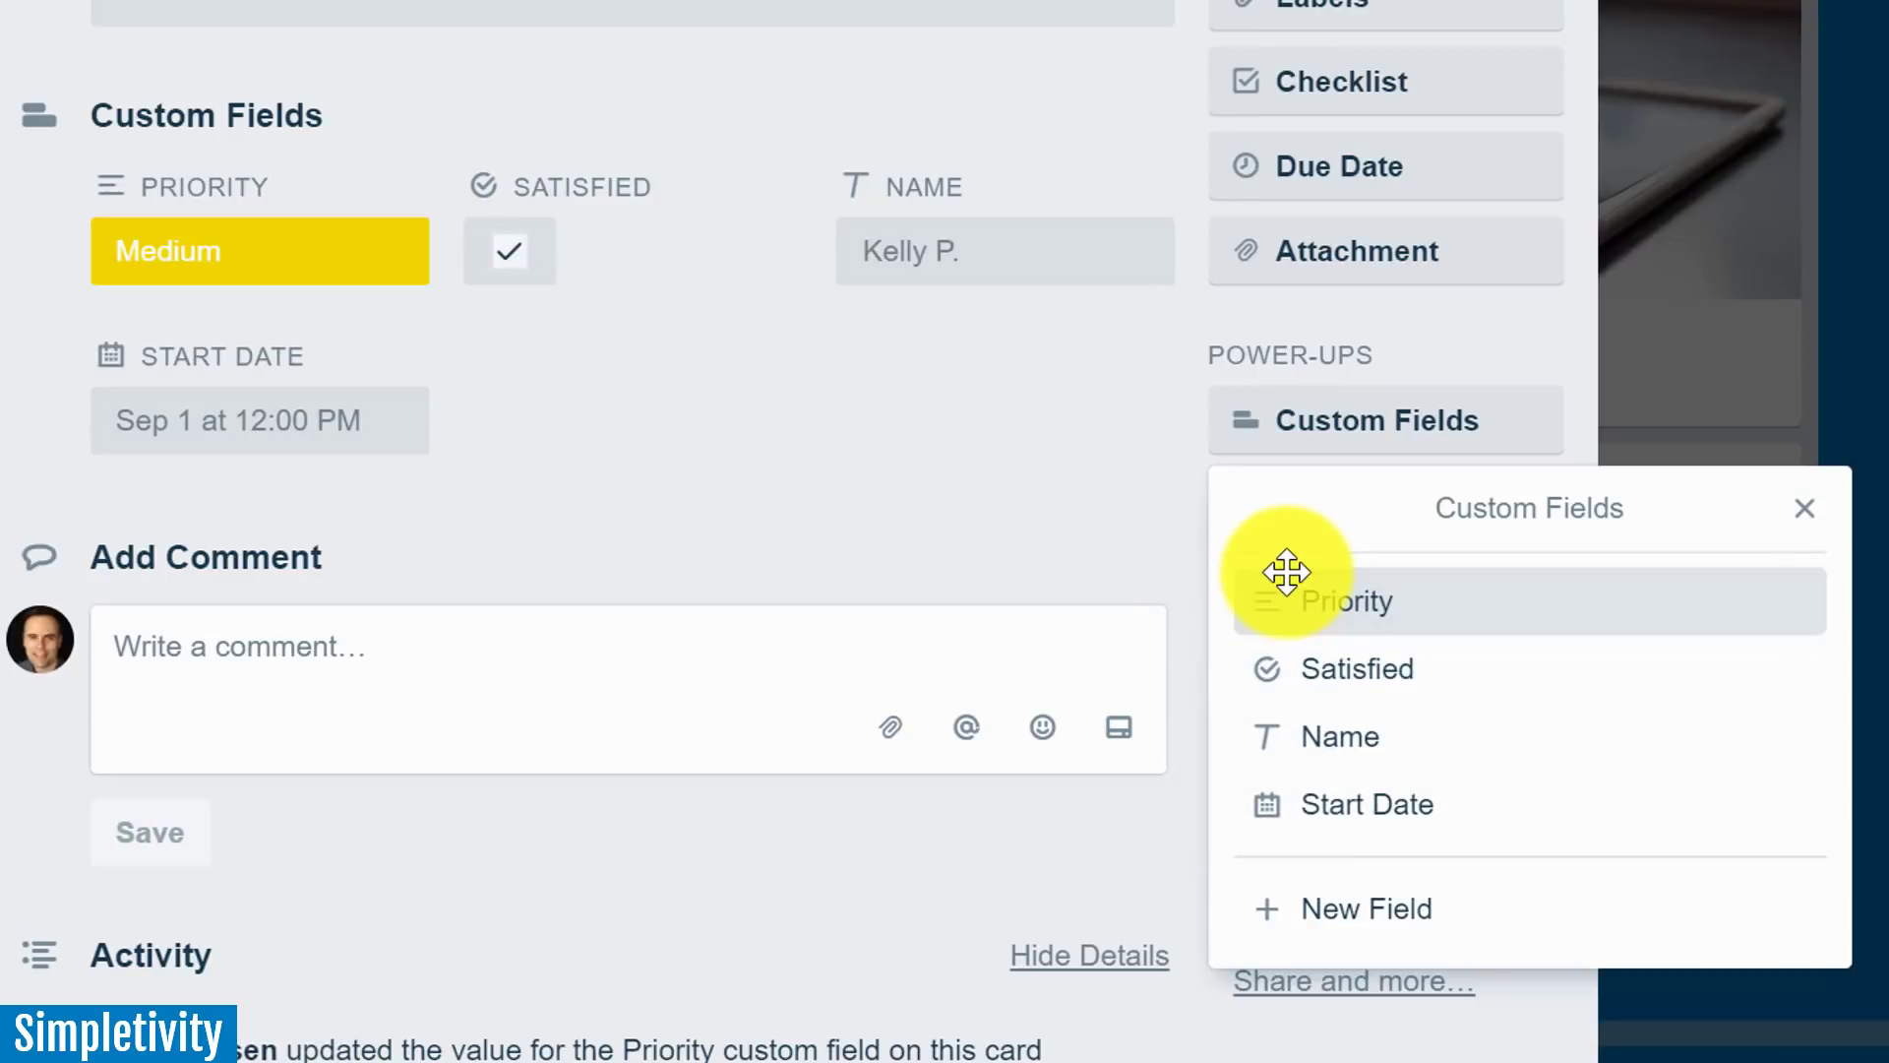
drag(1279, 736, 1278, 633)
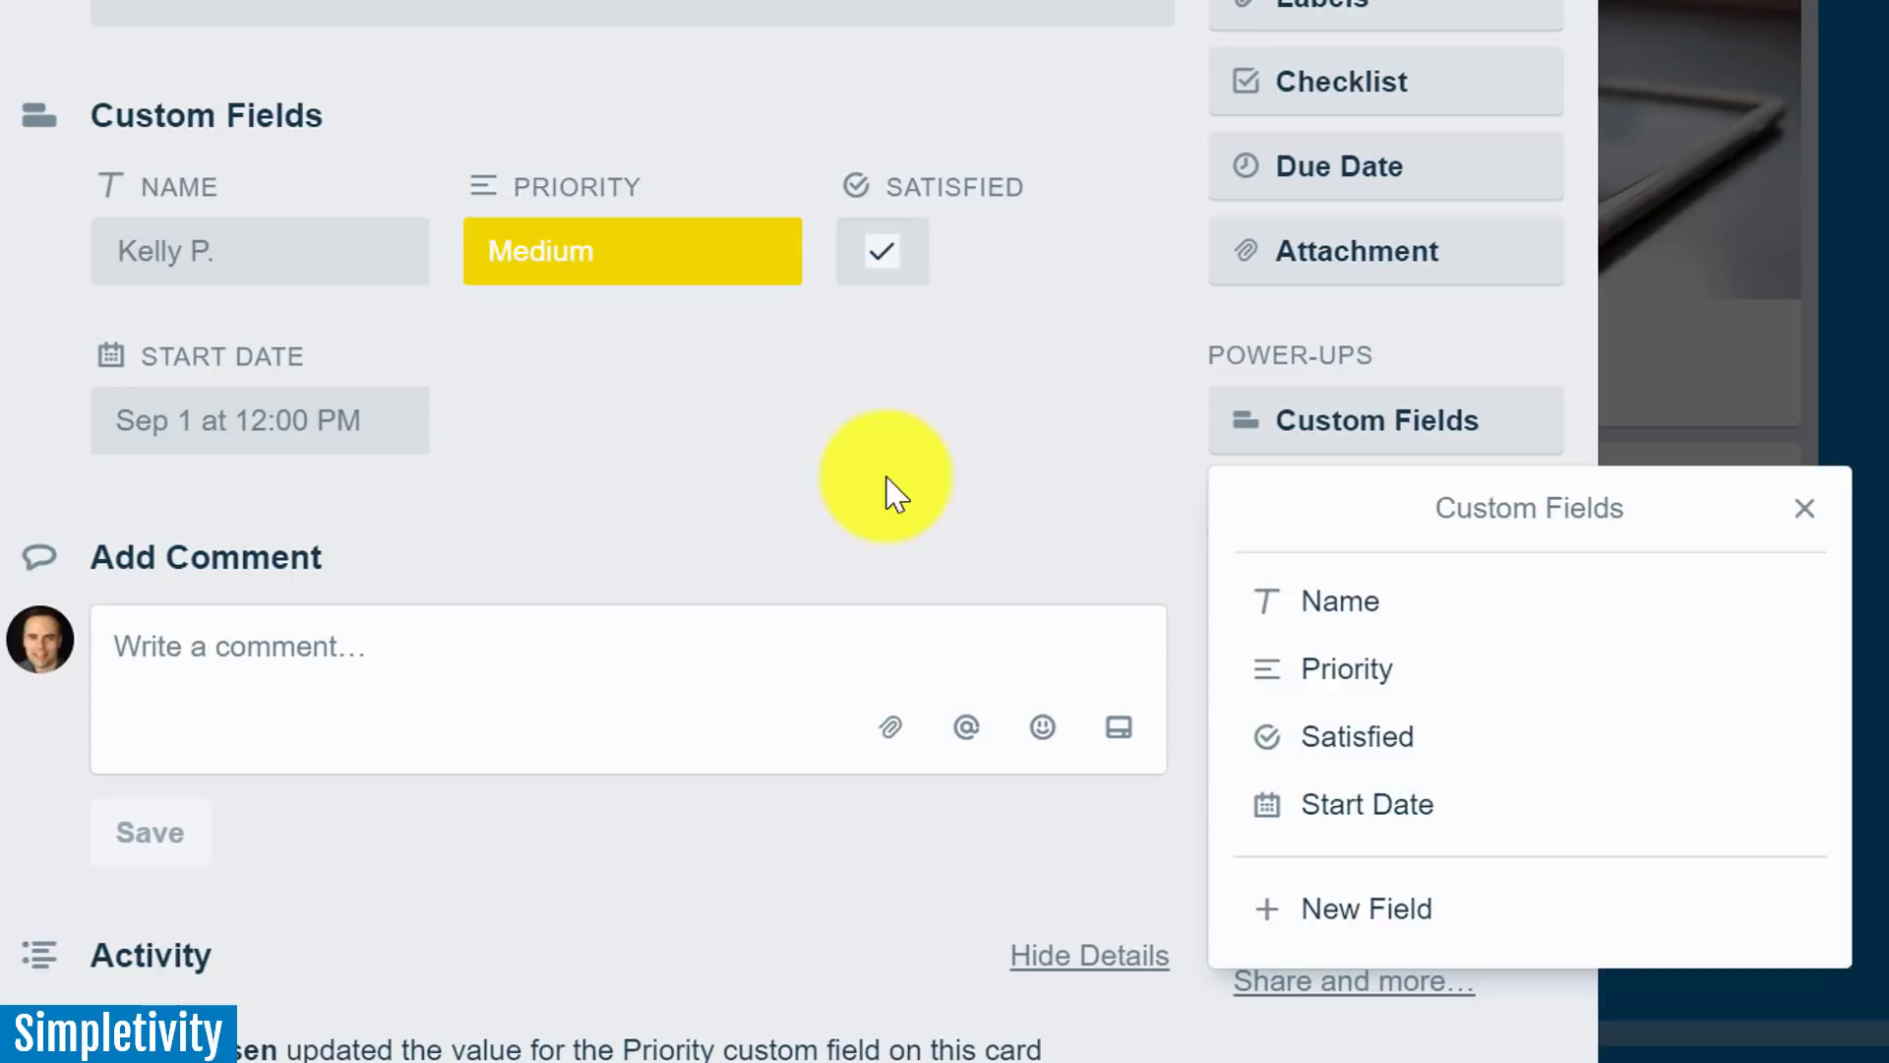
click(887, 478)
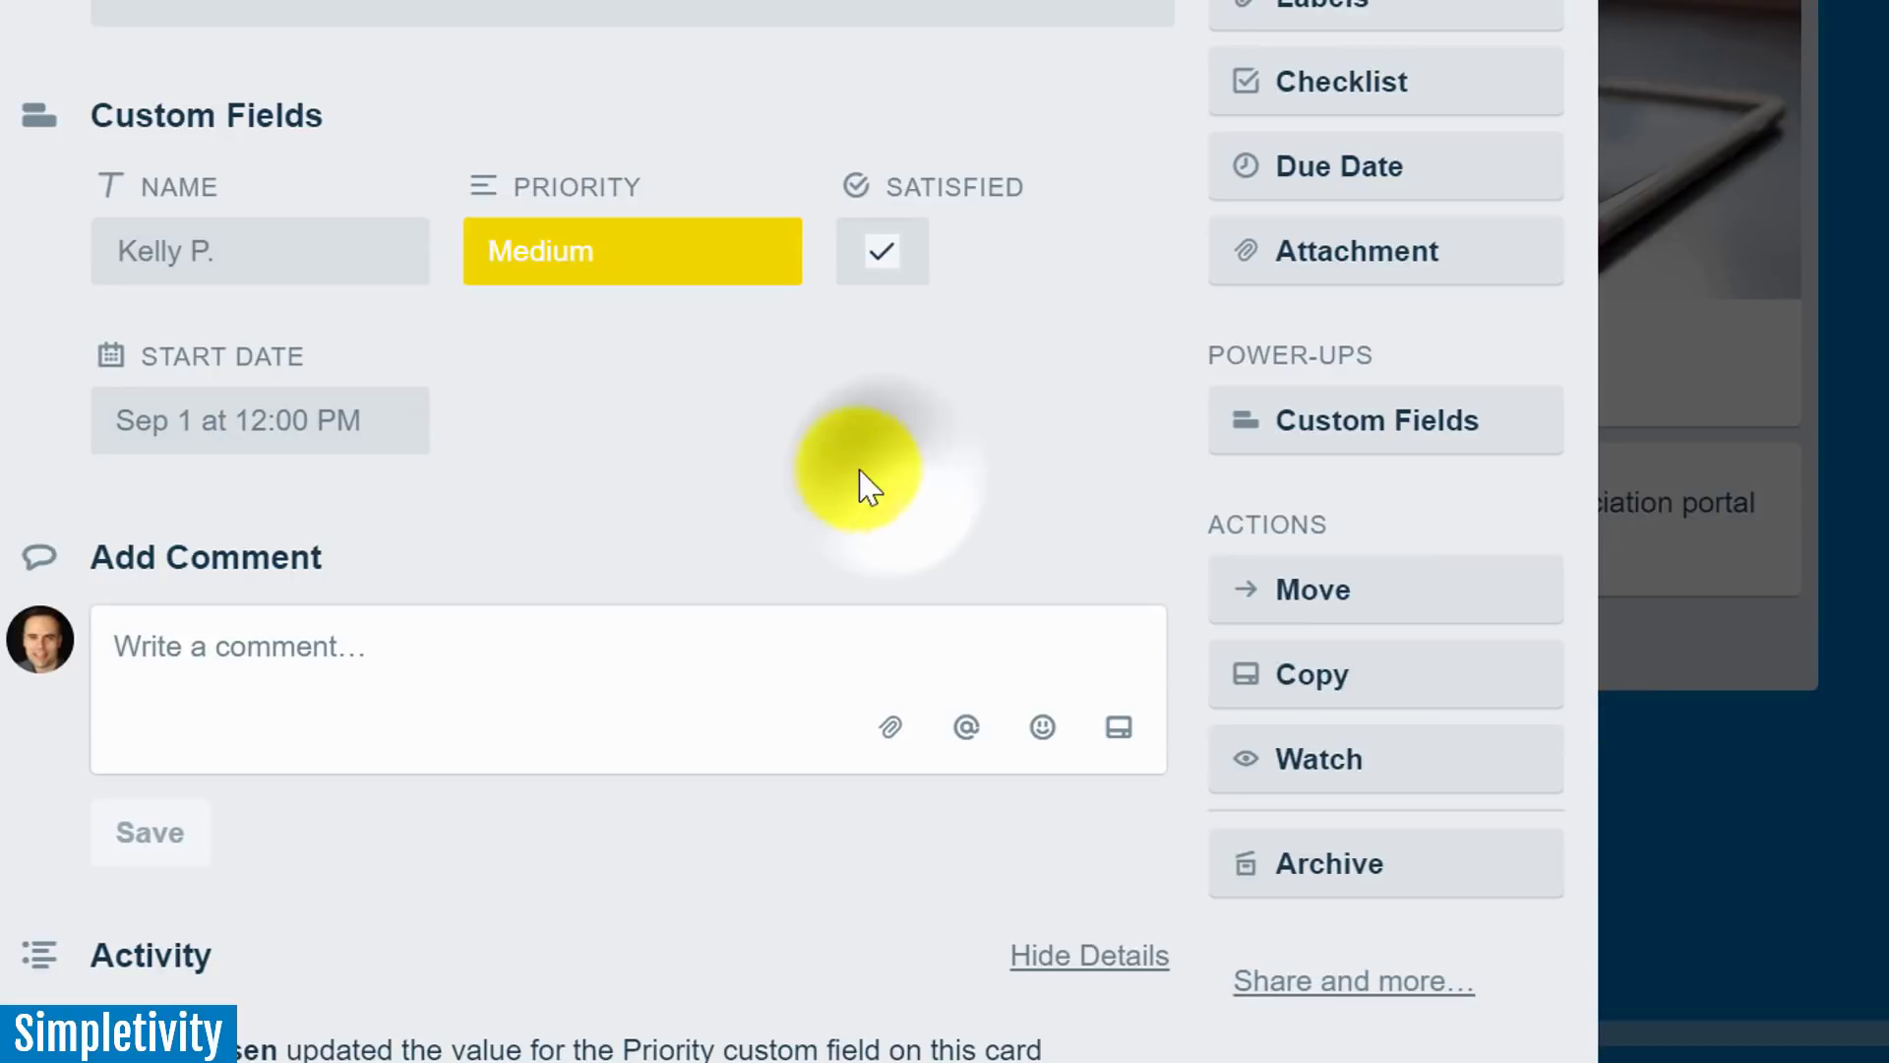
Mark the card as Satisfied, recheck the field list, and close the card
click(901, 293)
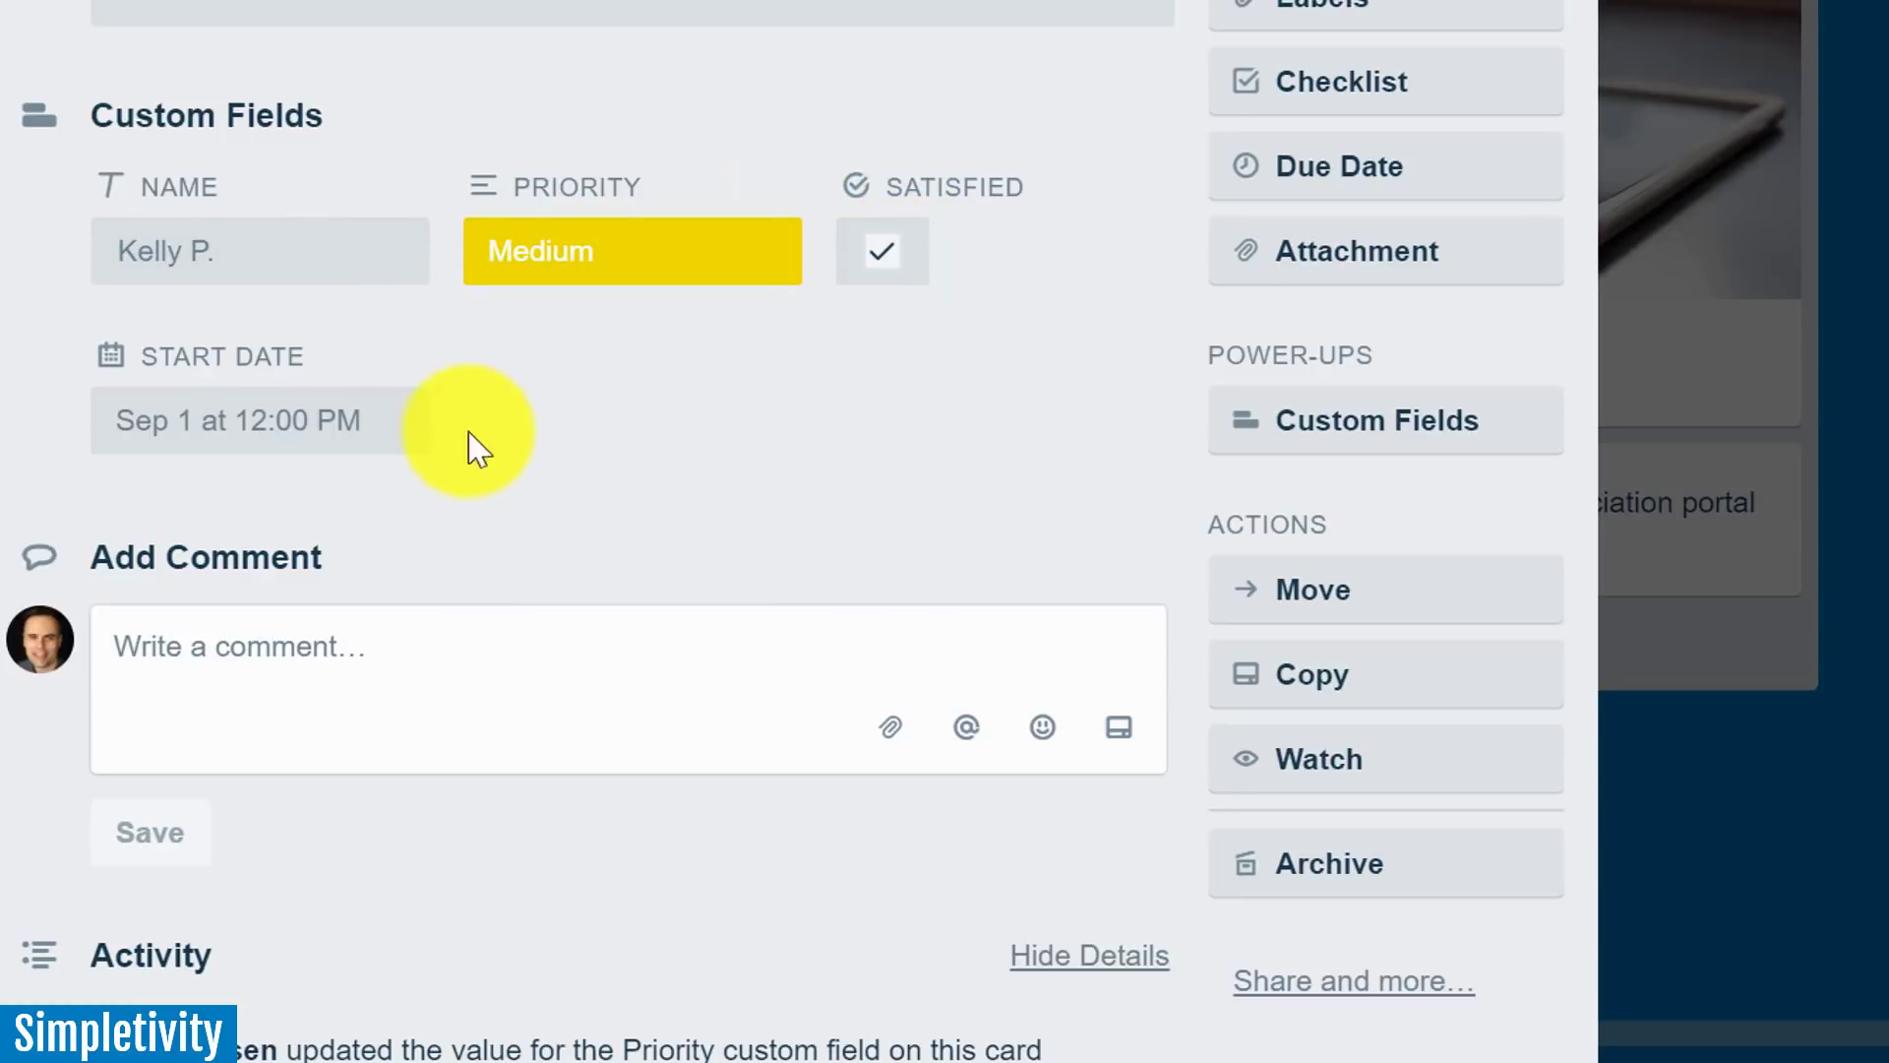
click(1320, 411)
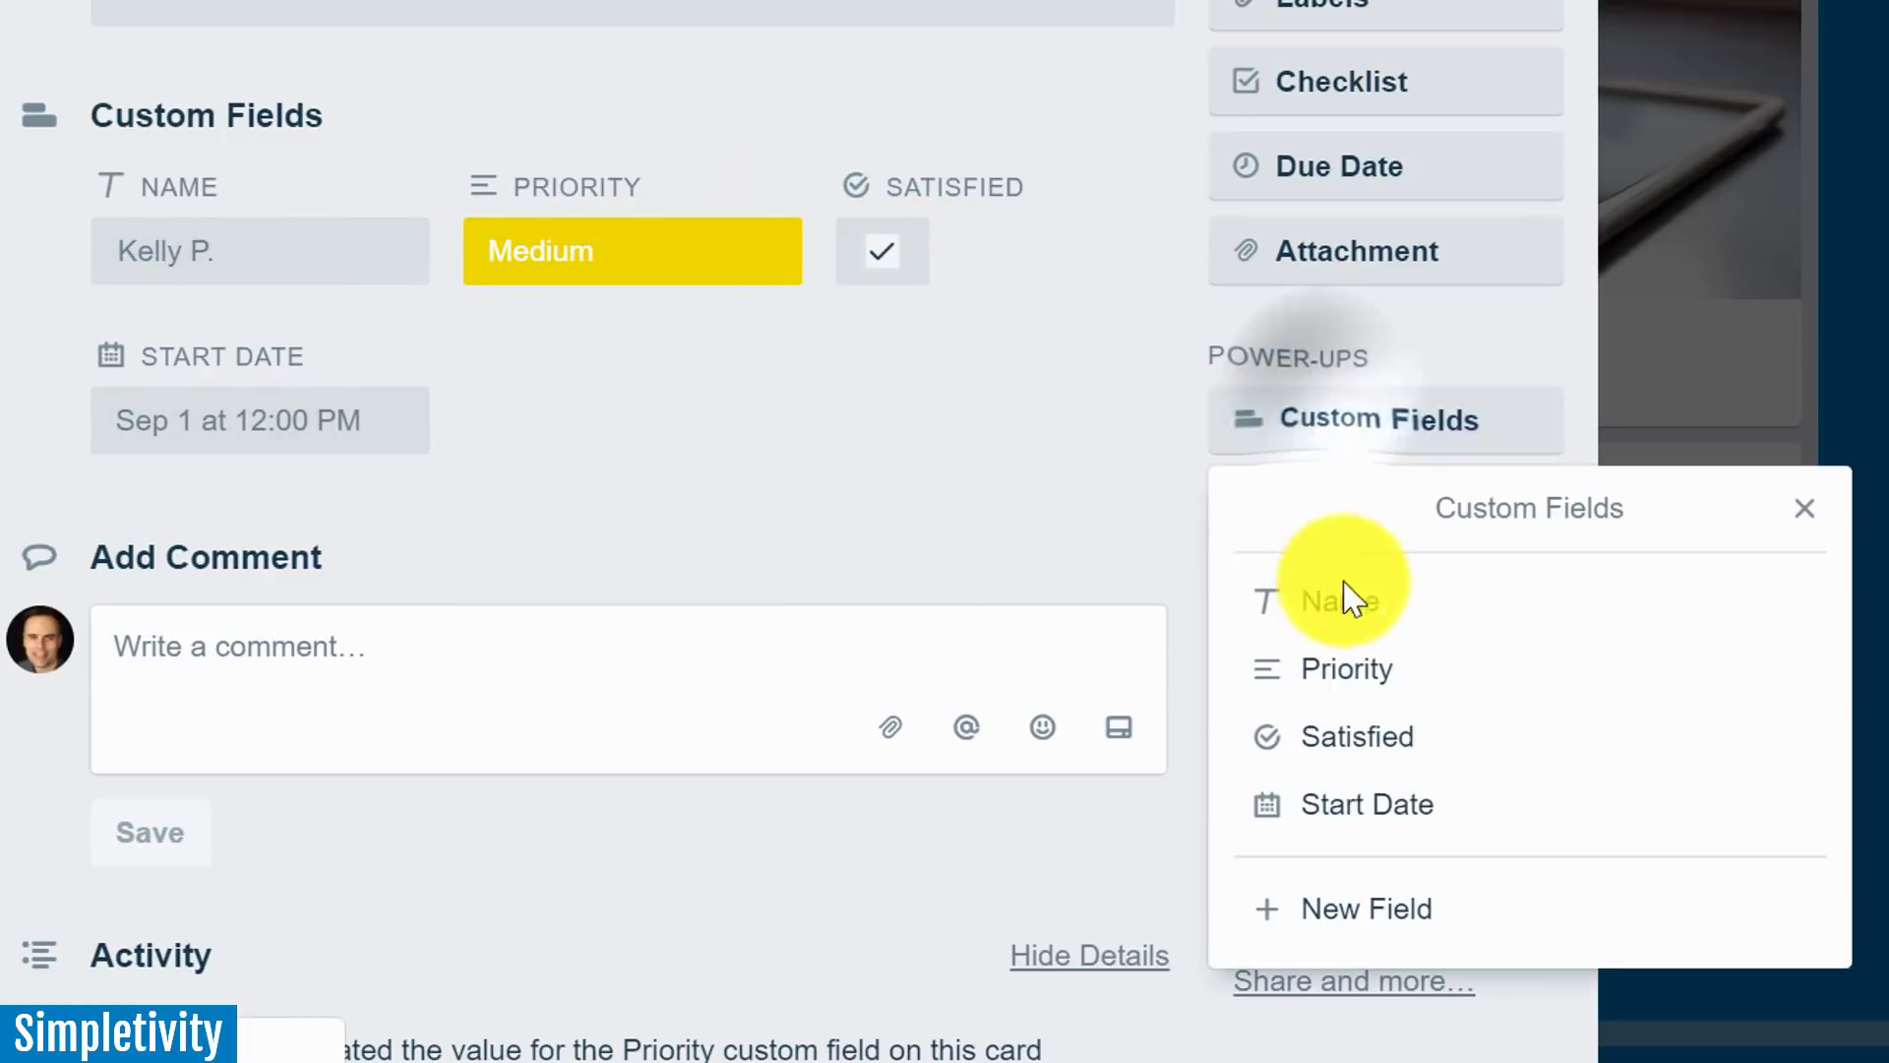
click(1079, 438)
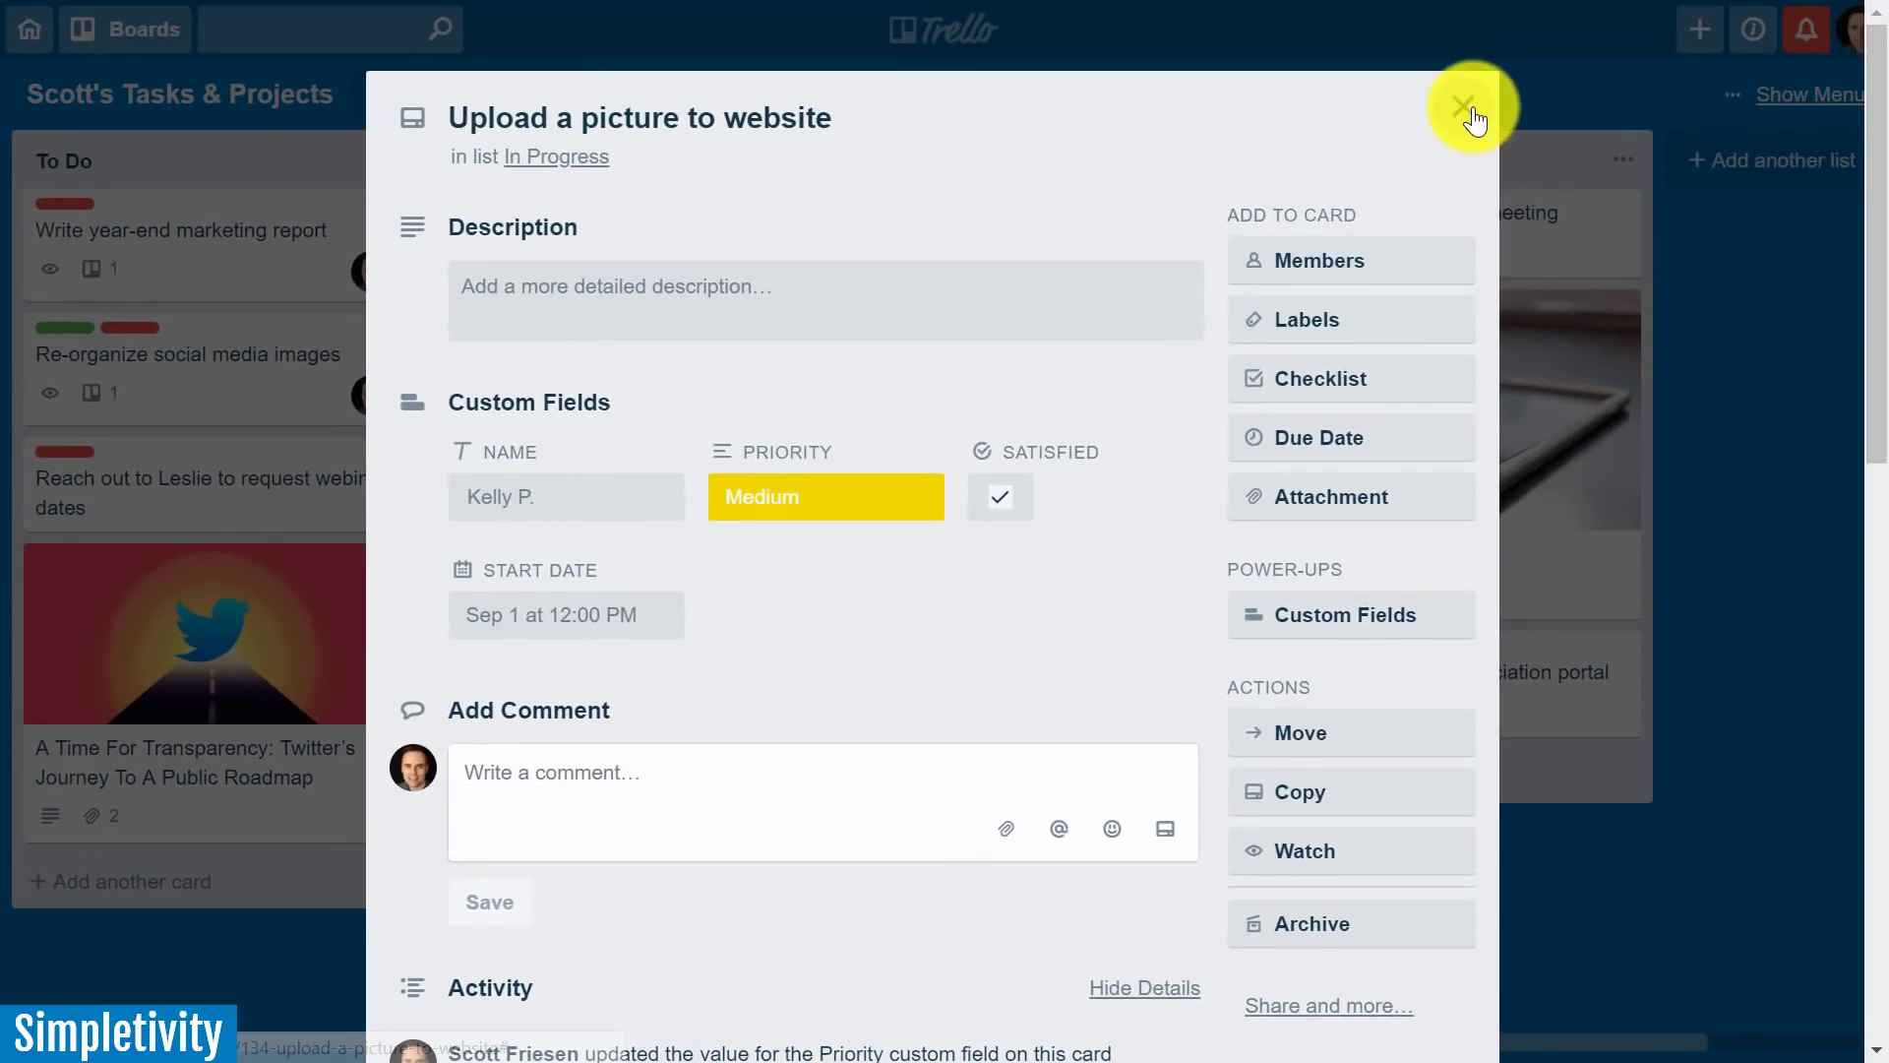
click(1464, 107)
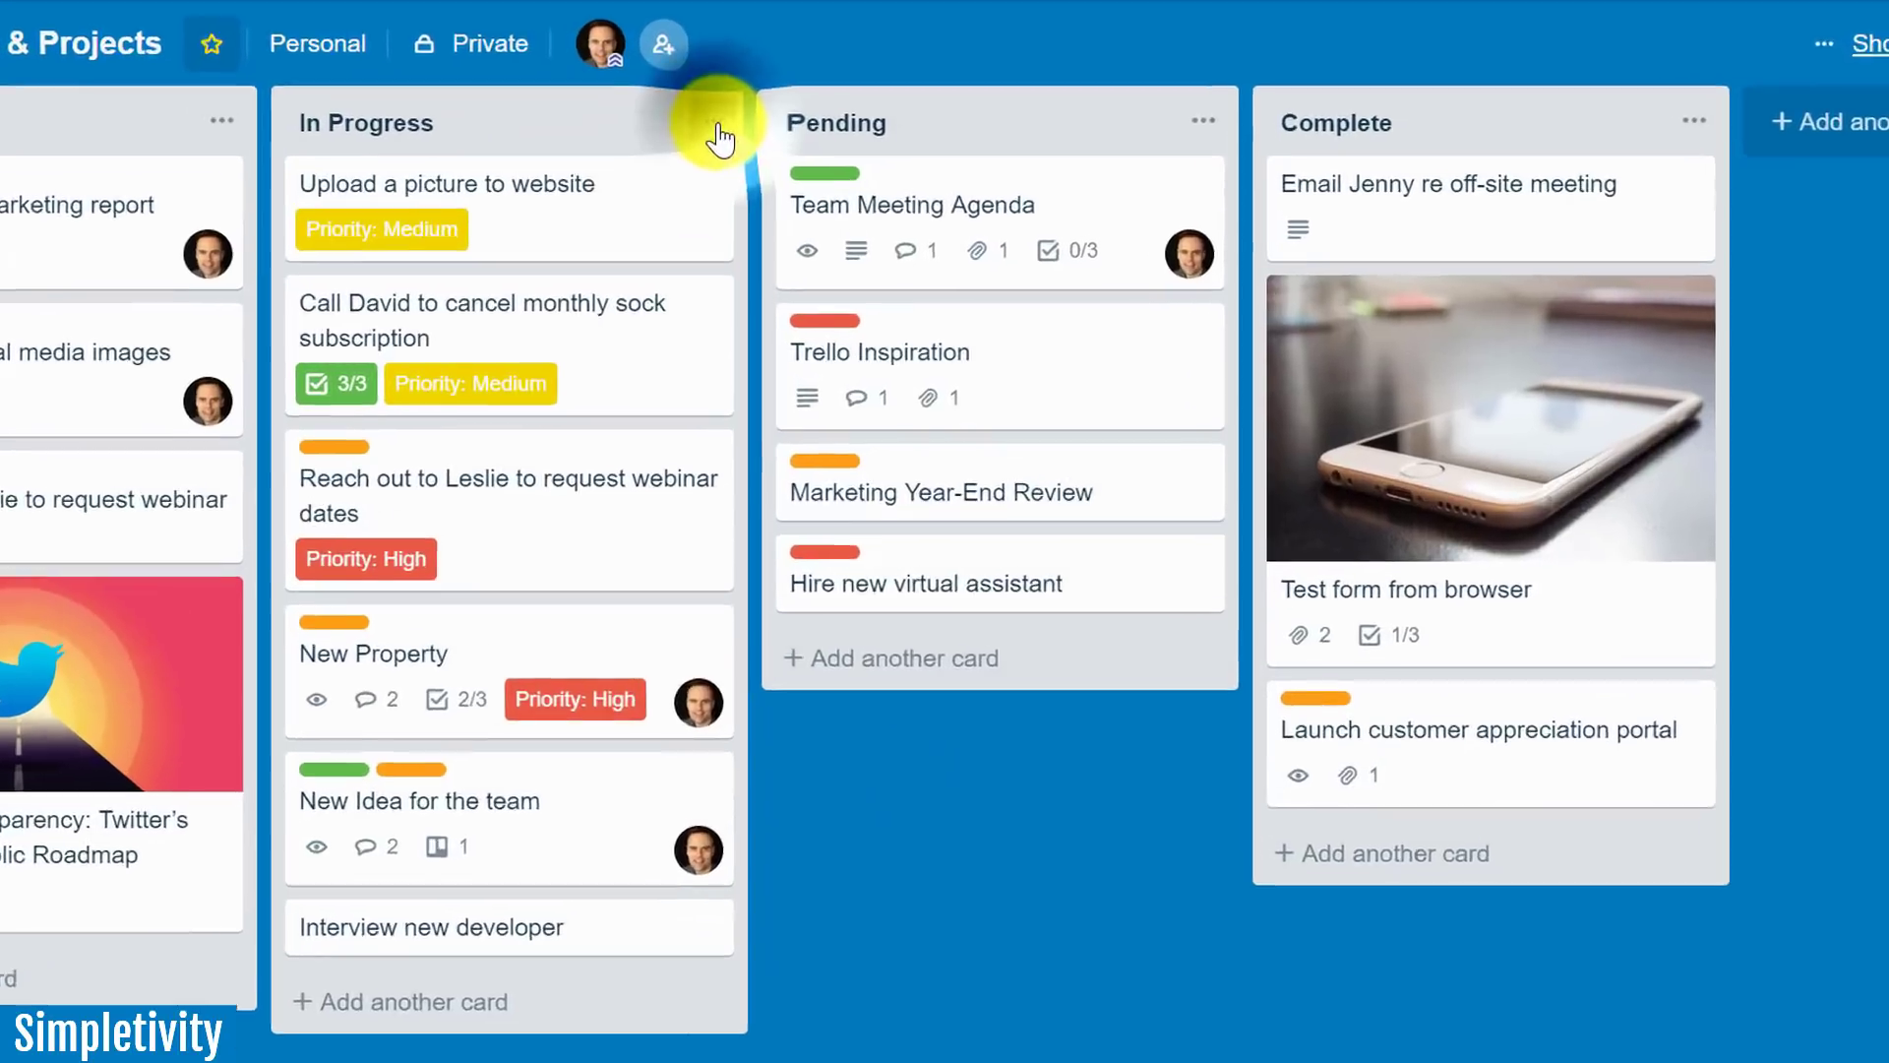
Sort the In Progress list's cards by Start Date
click(797, 161)
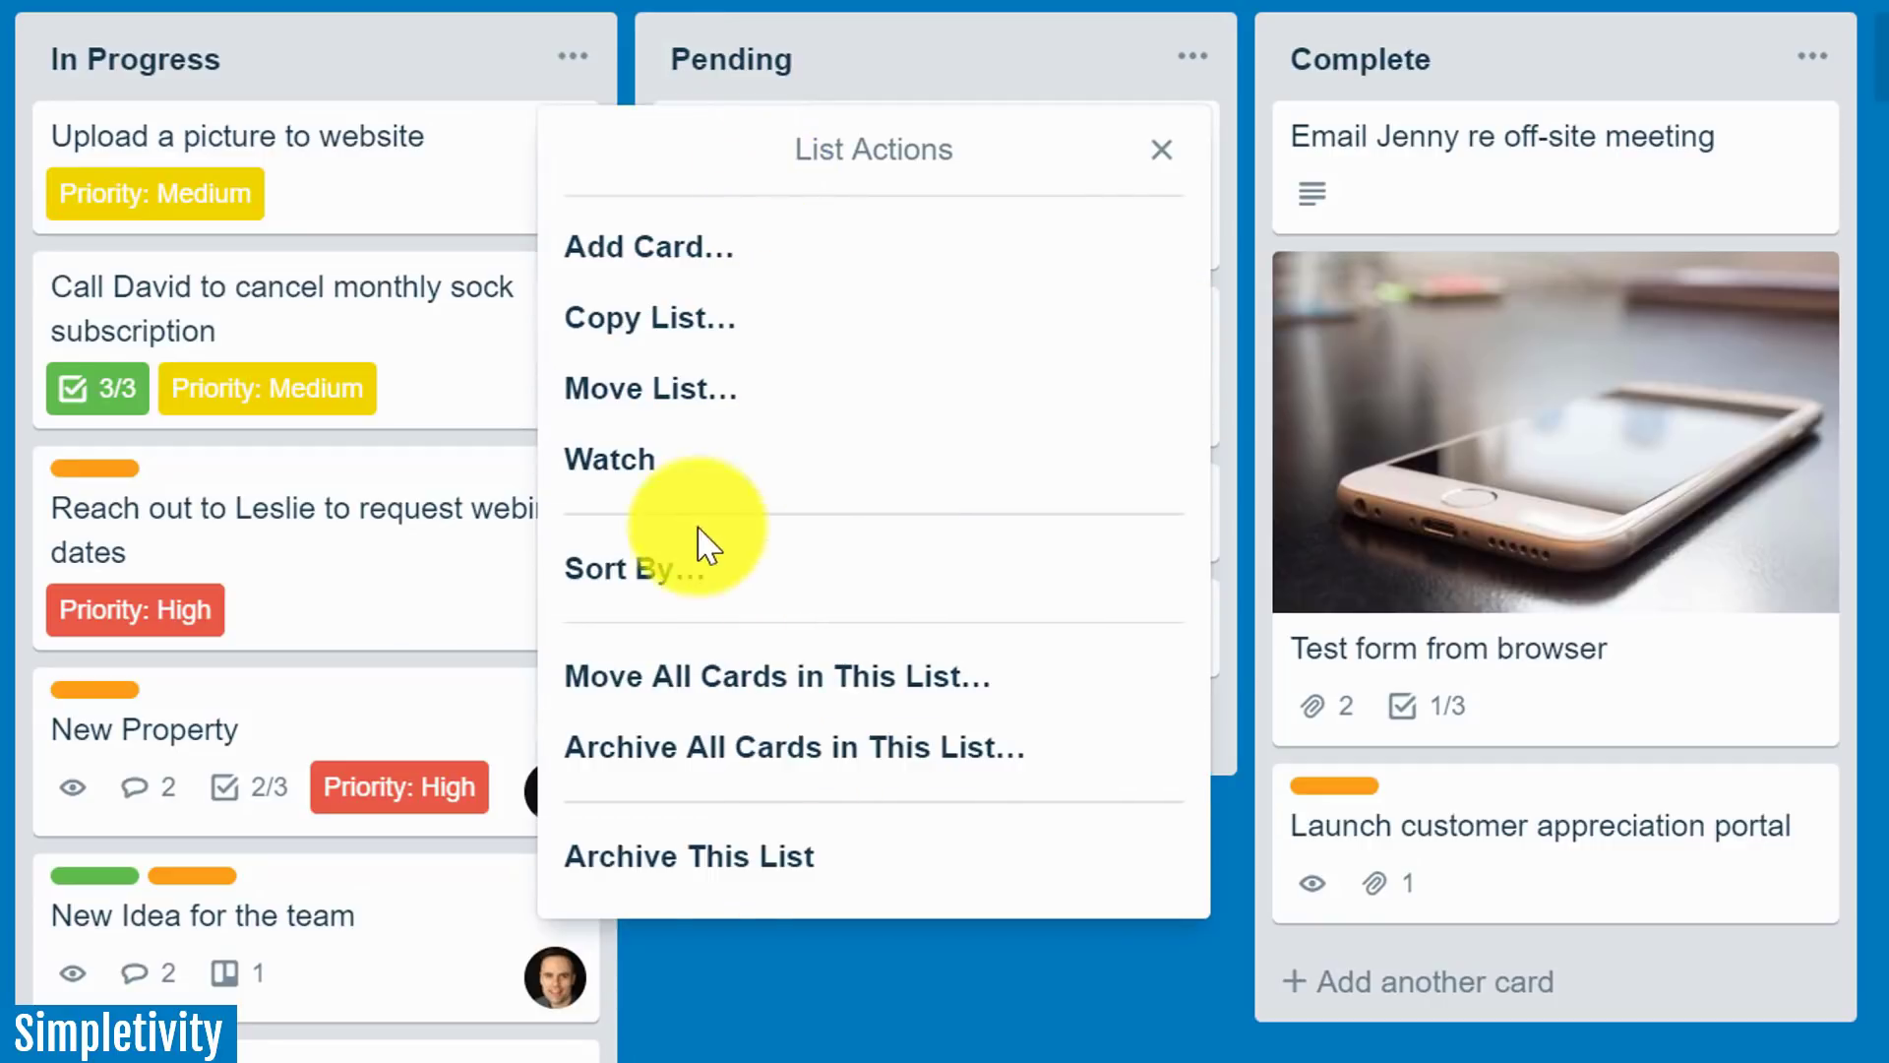
click(721, 579)
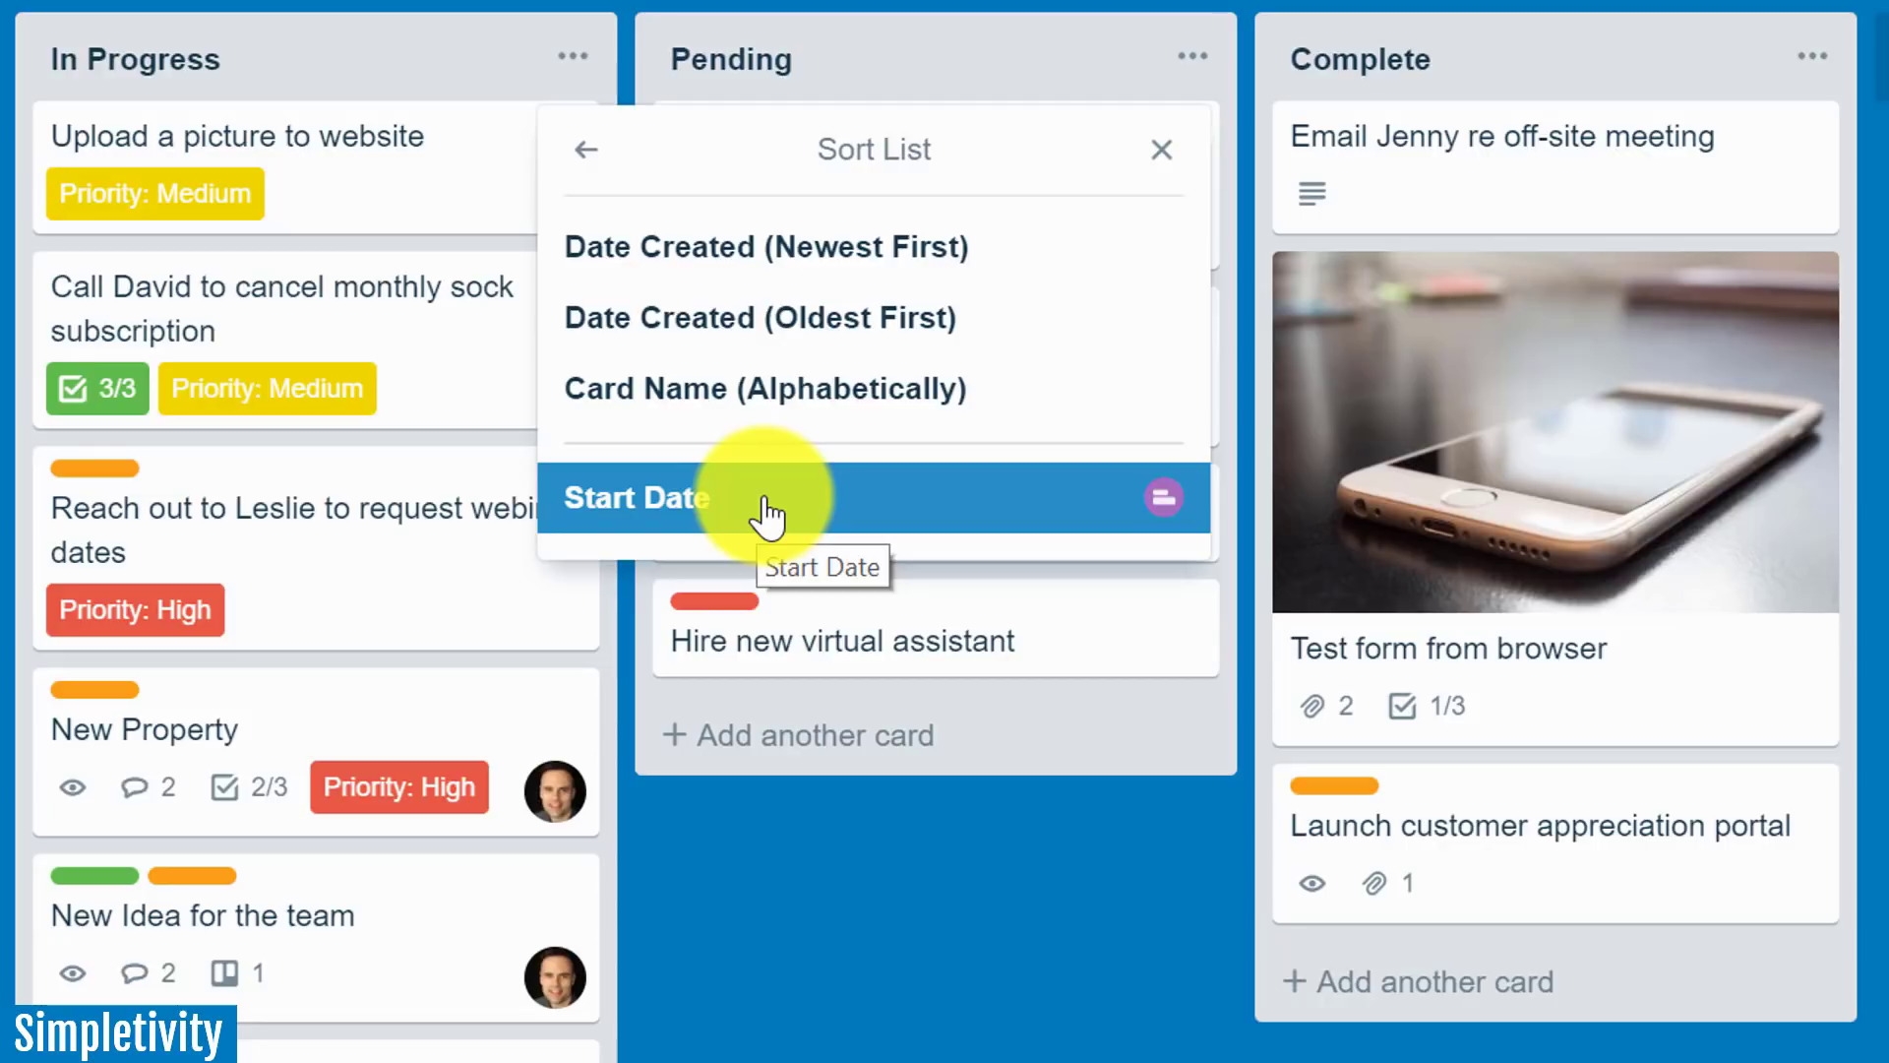
click(703, 507)
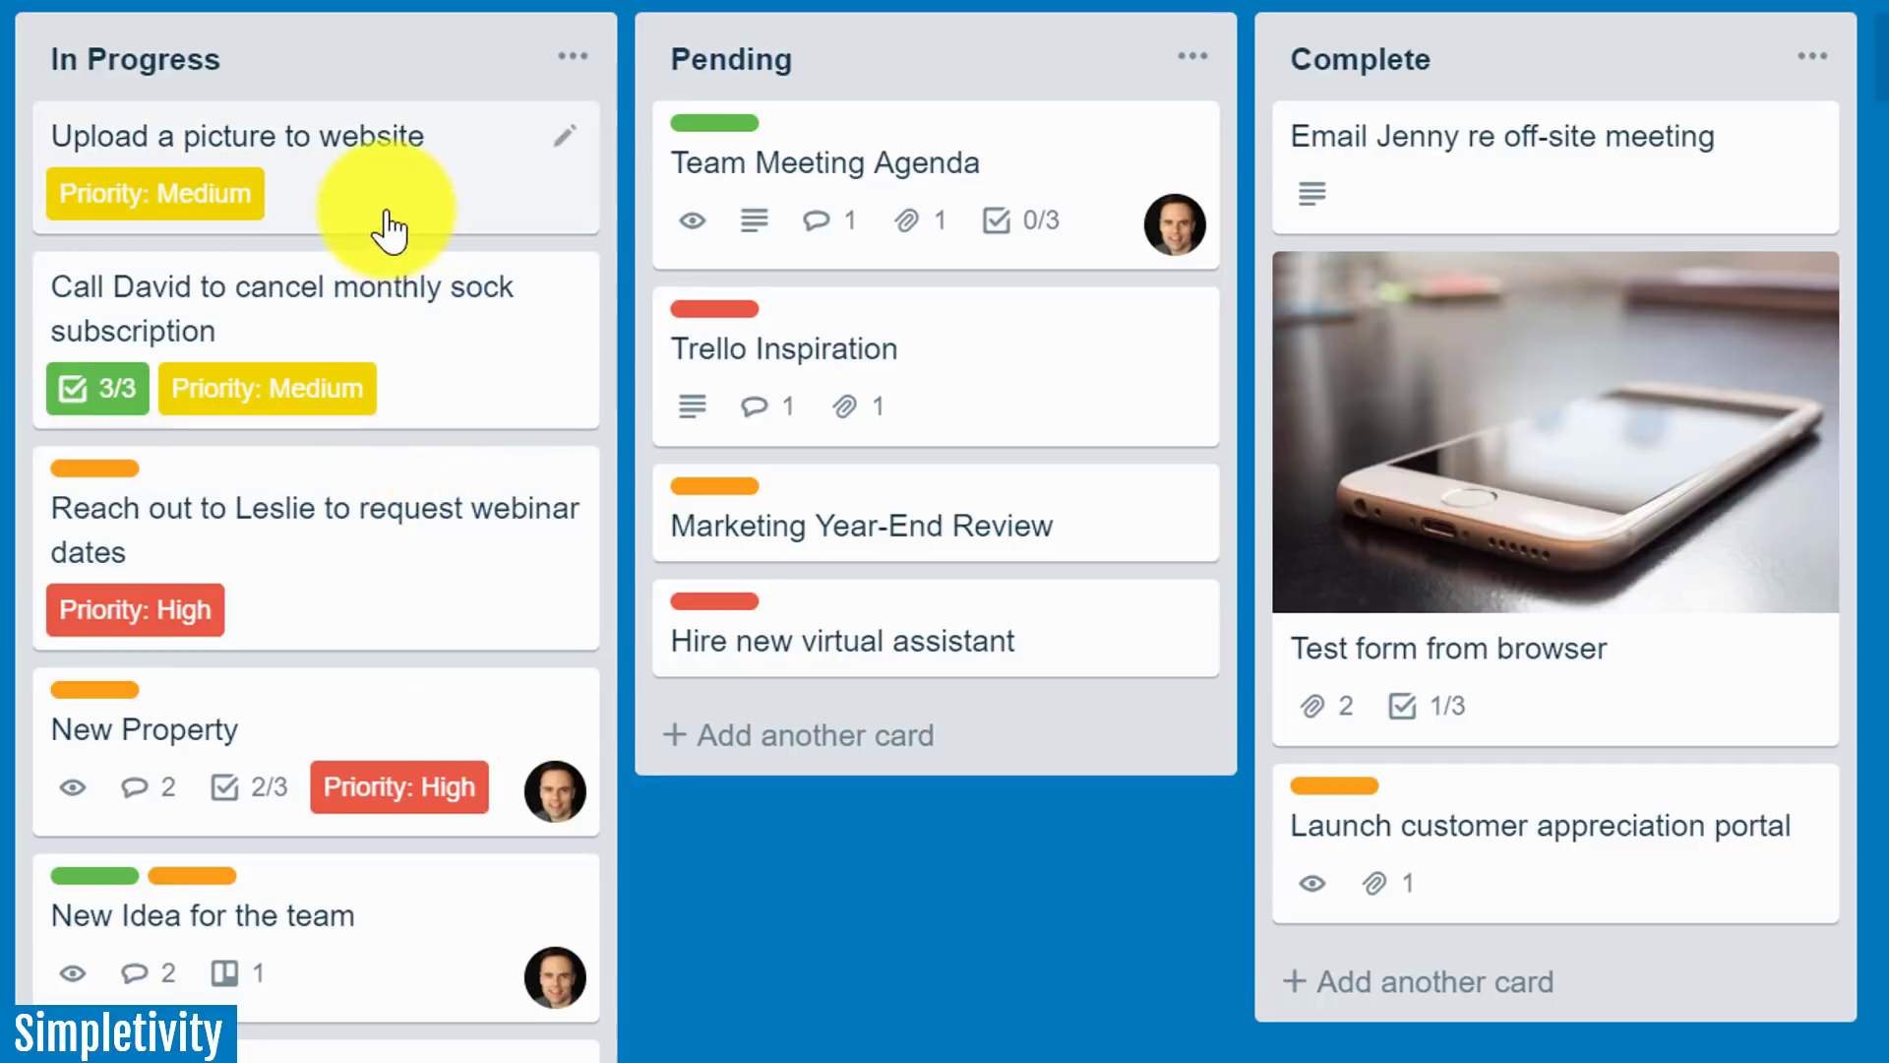
Drag two In Progress cards lower, then re-sort the list by Start Date
drag(401, 181, 380, 1025)
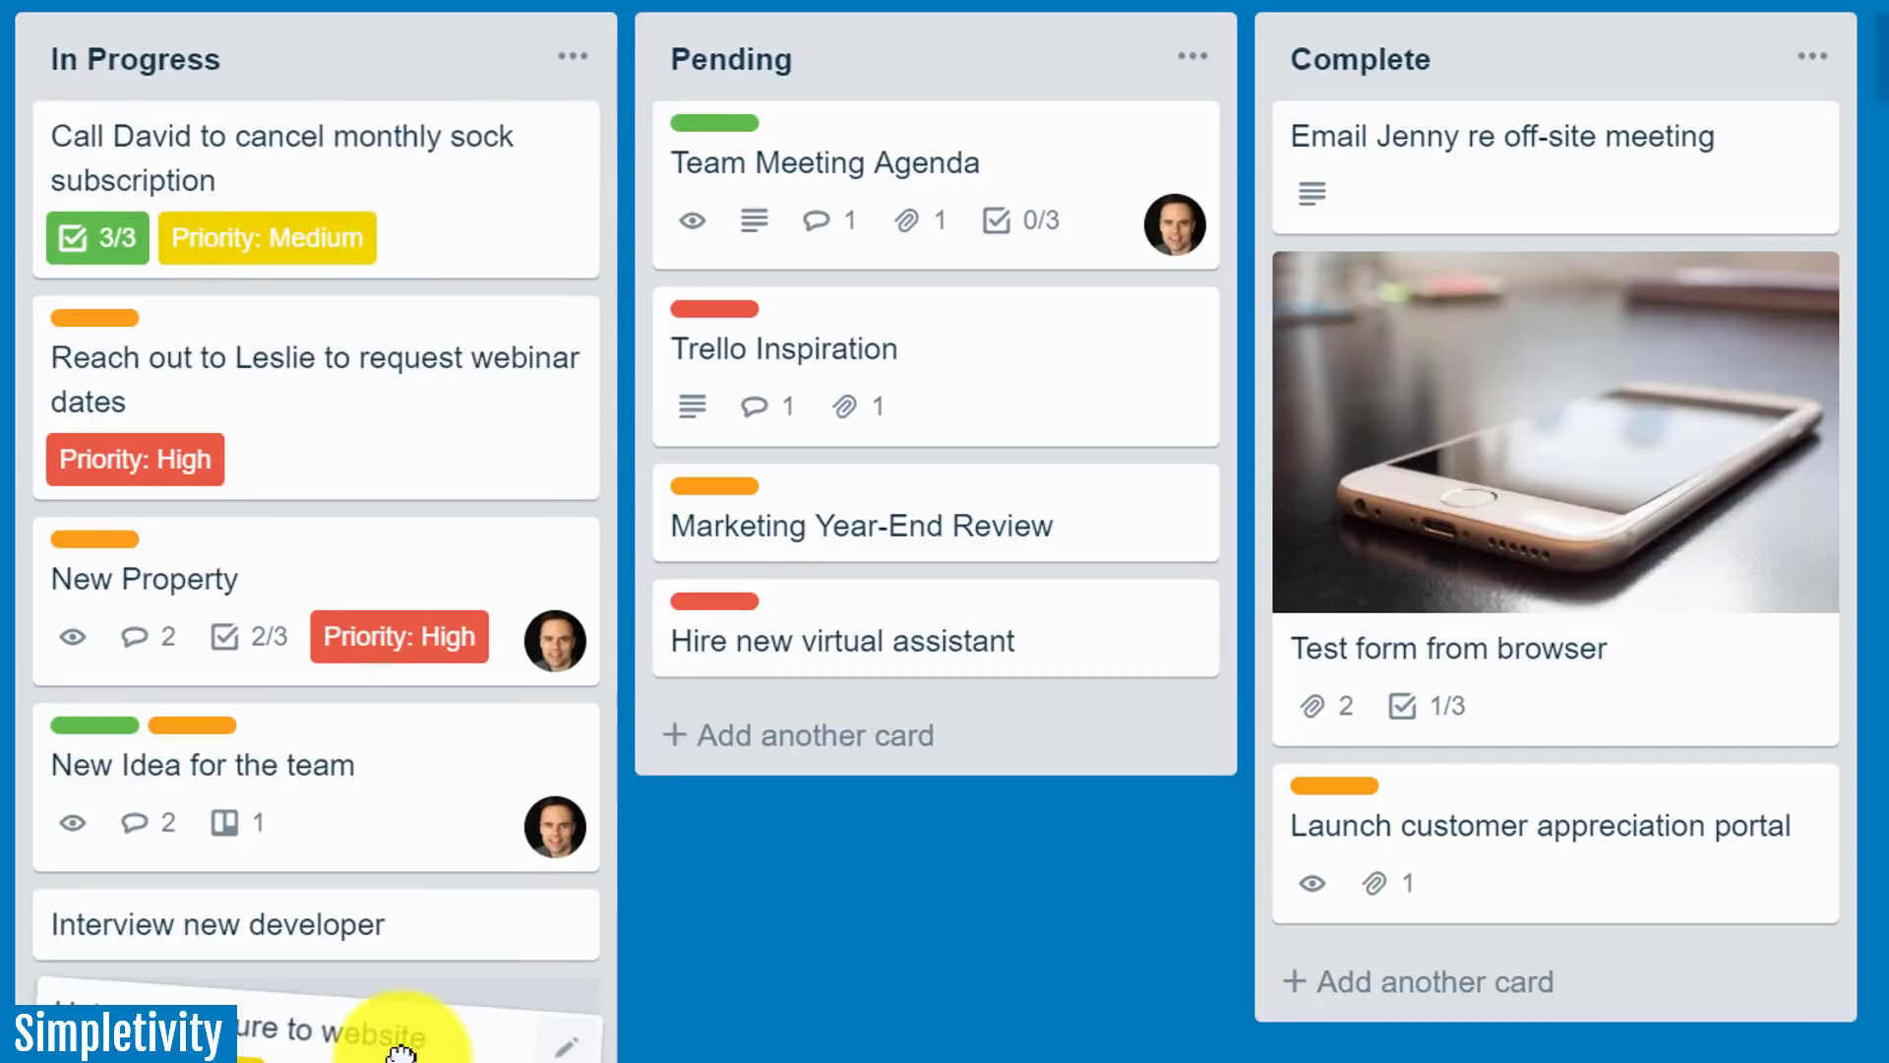
drag(422, 645, 387, 1037)
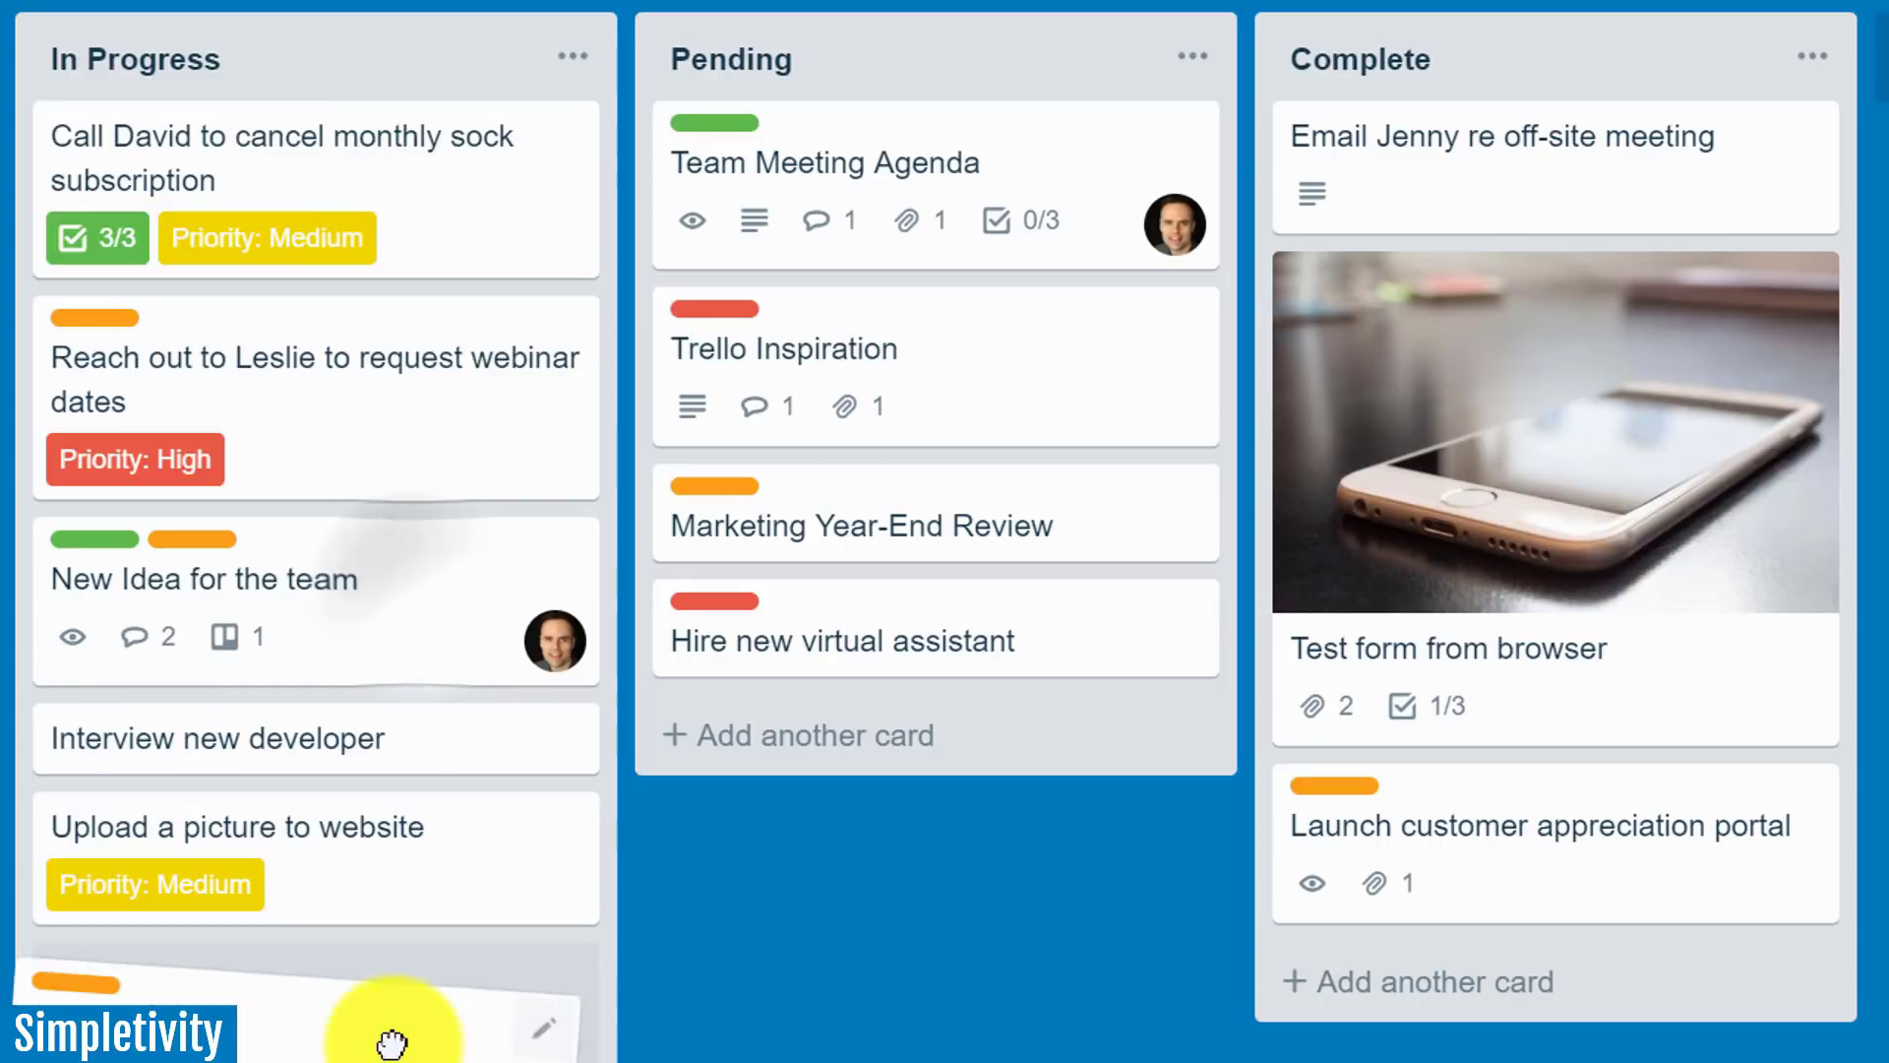
click(592, 54)
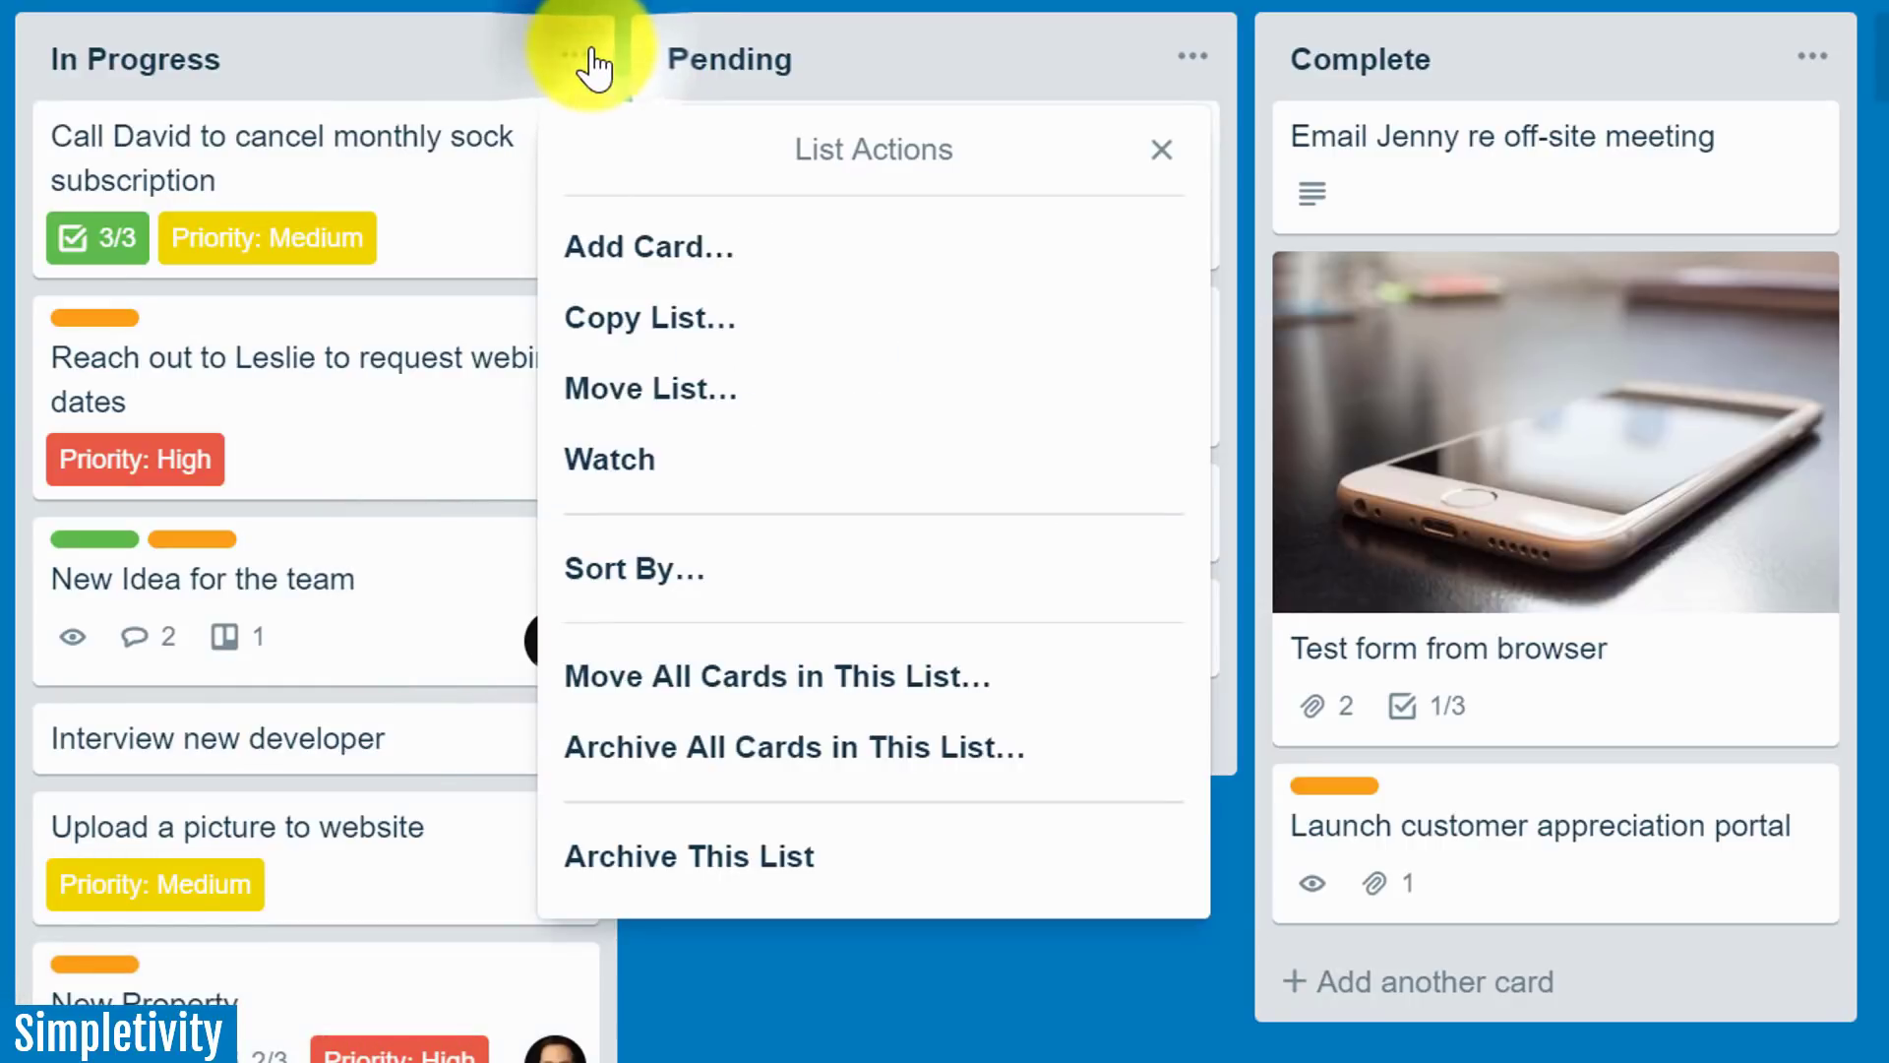
click(662, 574)
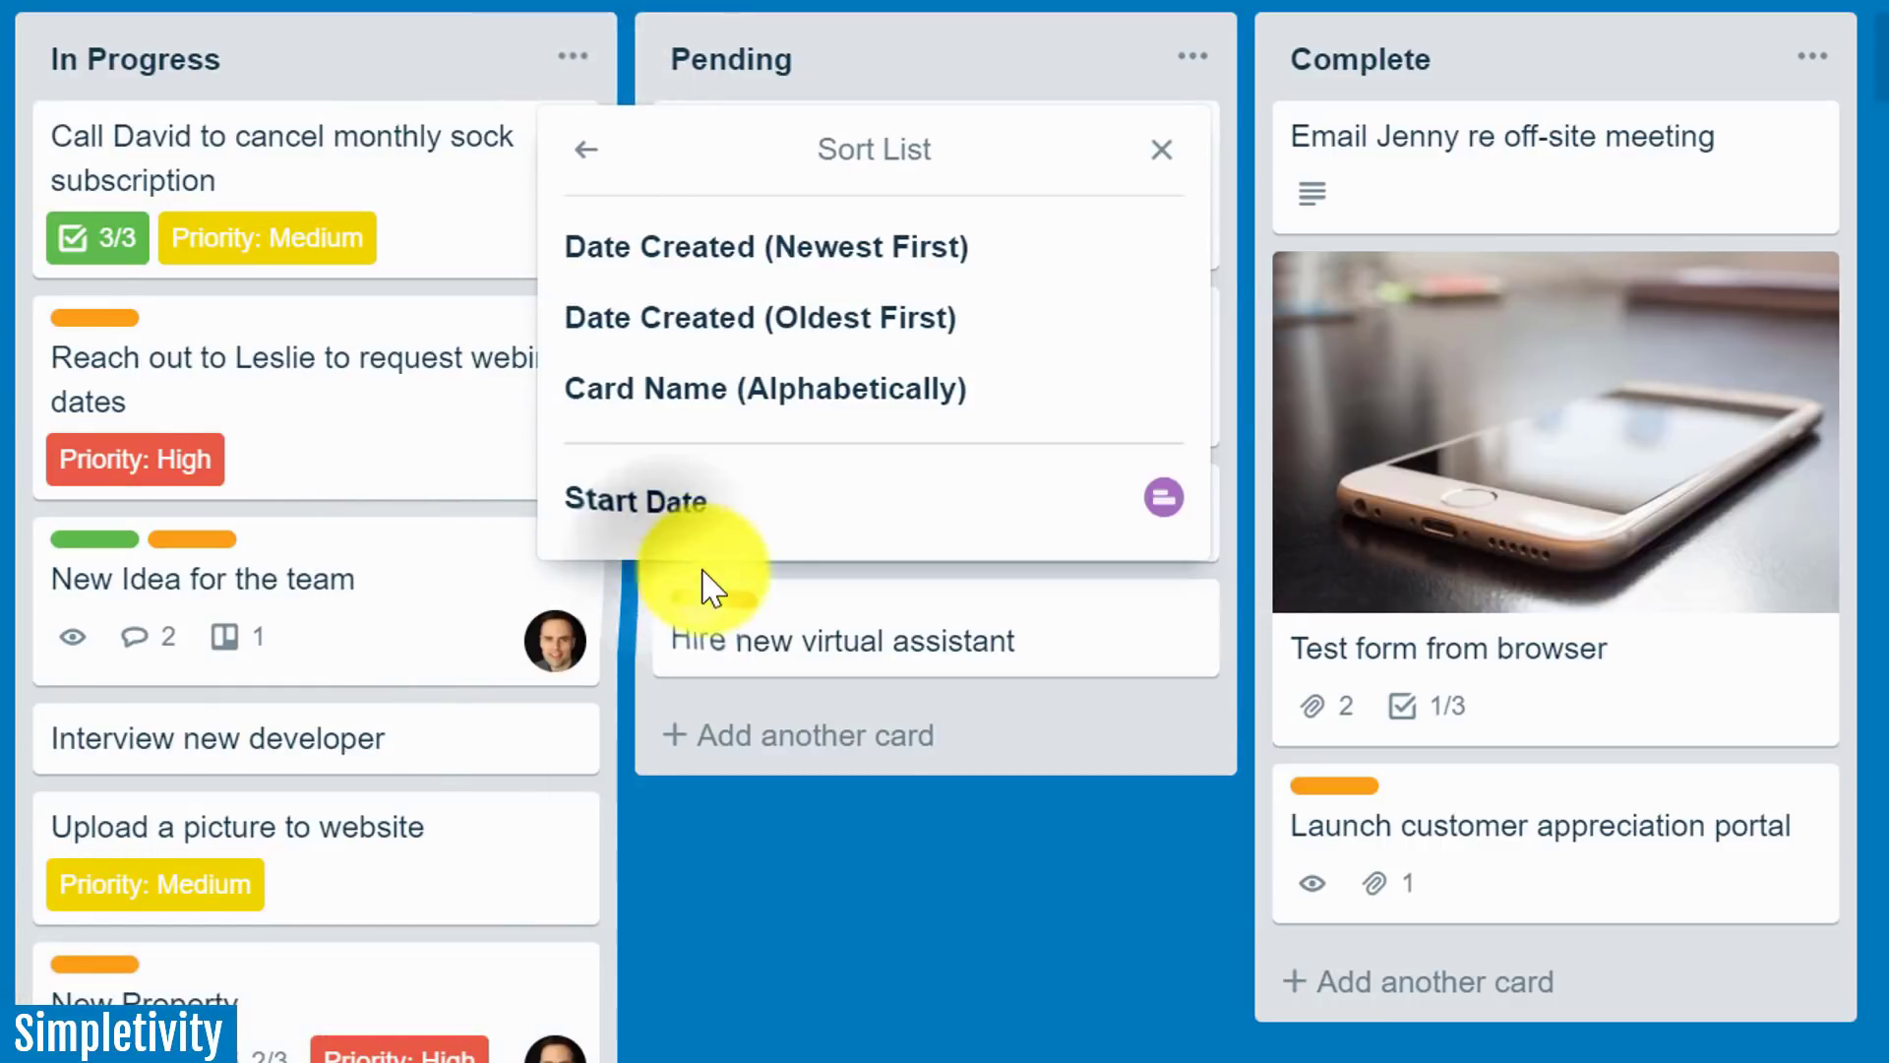
click(738, 493)
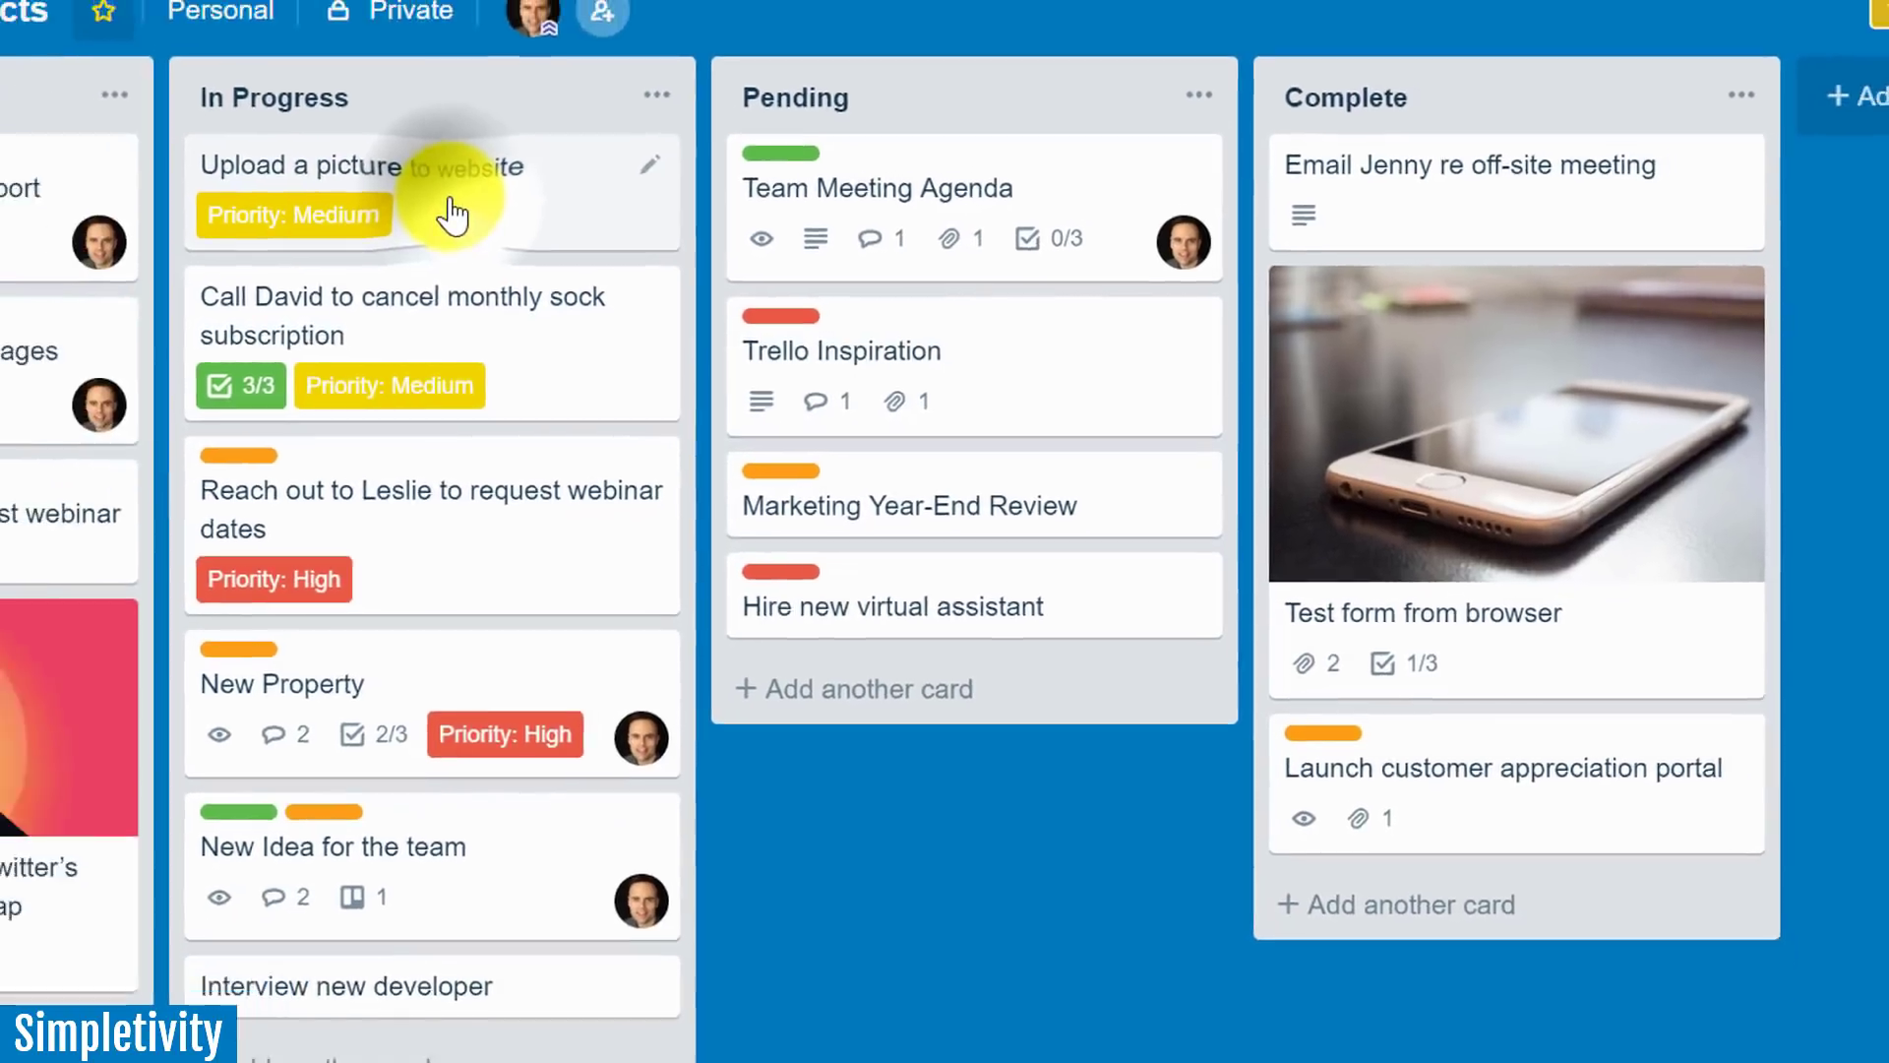
Enable 'Show field on front of card' for the Start Date field, then open the board menu
click(339, 191)
click(999, 504)
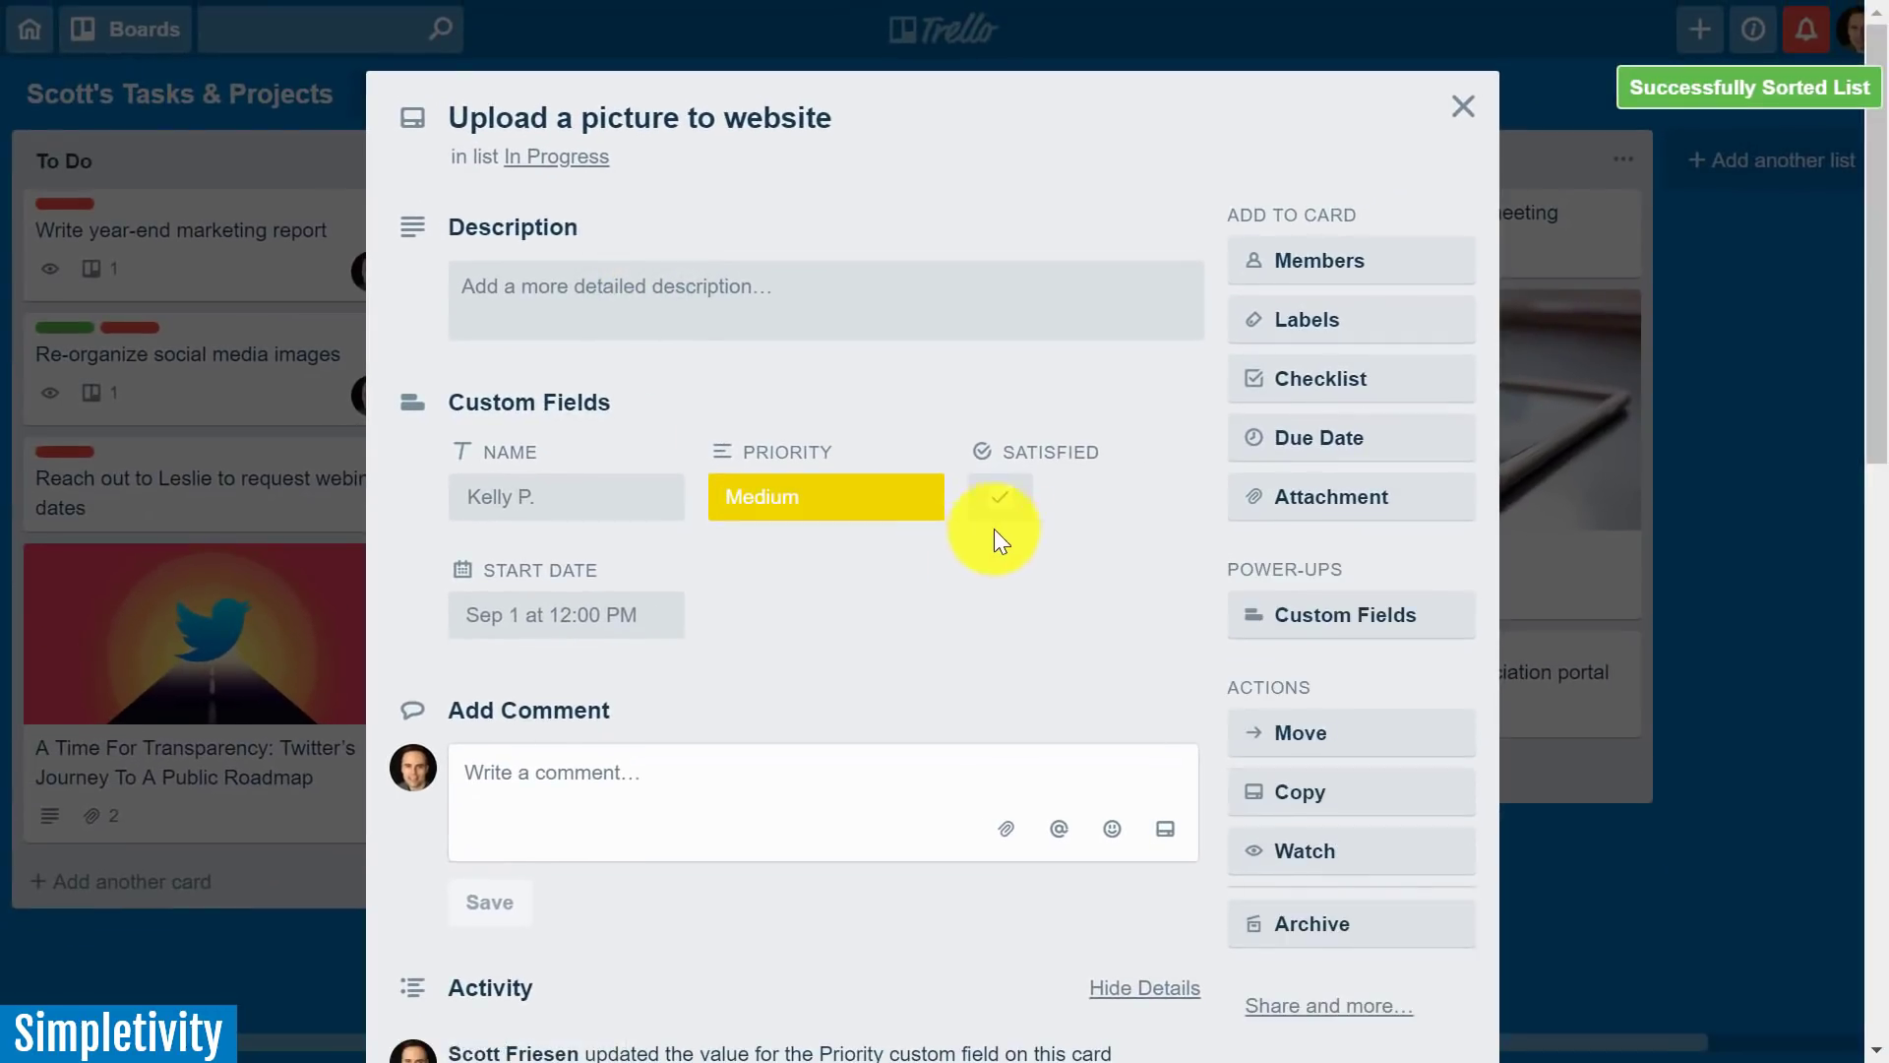
click(1338, 614)
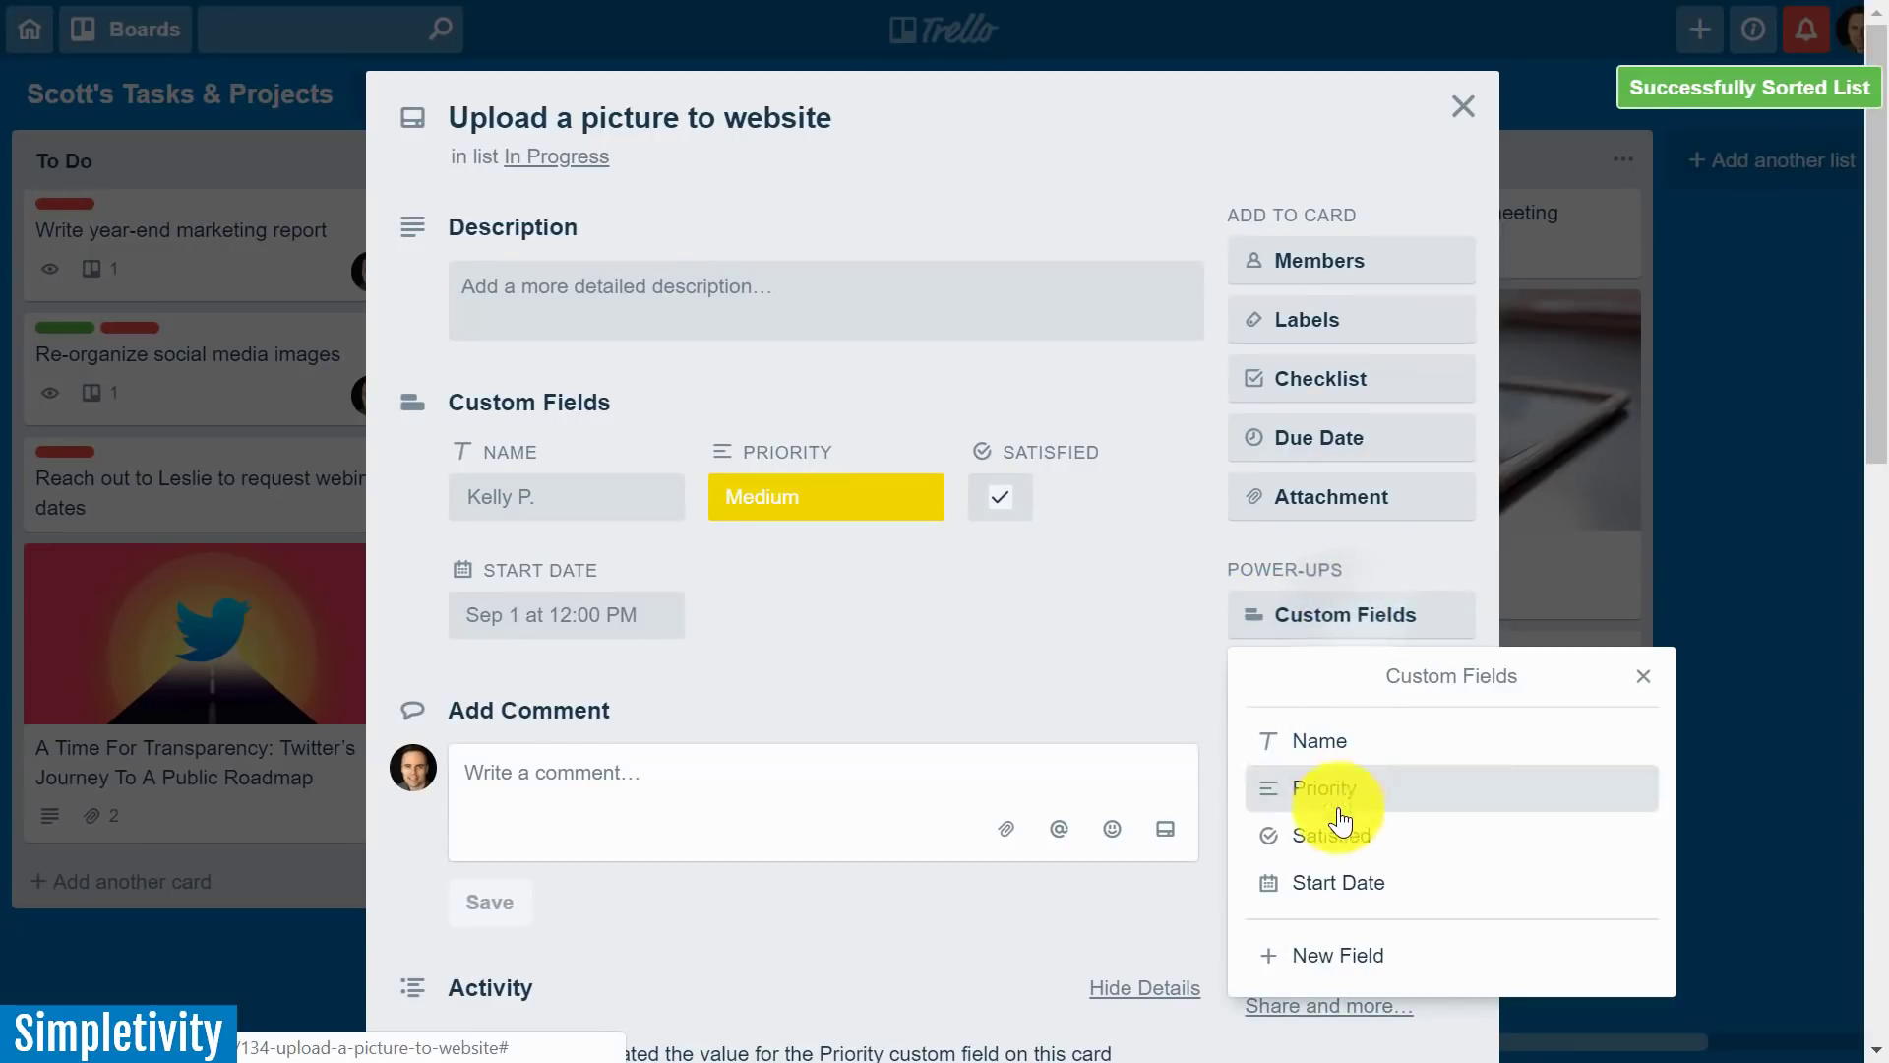
mouse_move(1338, 884)
mouse_down()
mouse_move(1338, 900)
mouse_move(1346, 885)
mouse_up()
click(1368, 932)
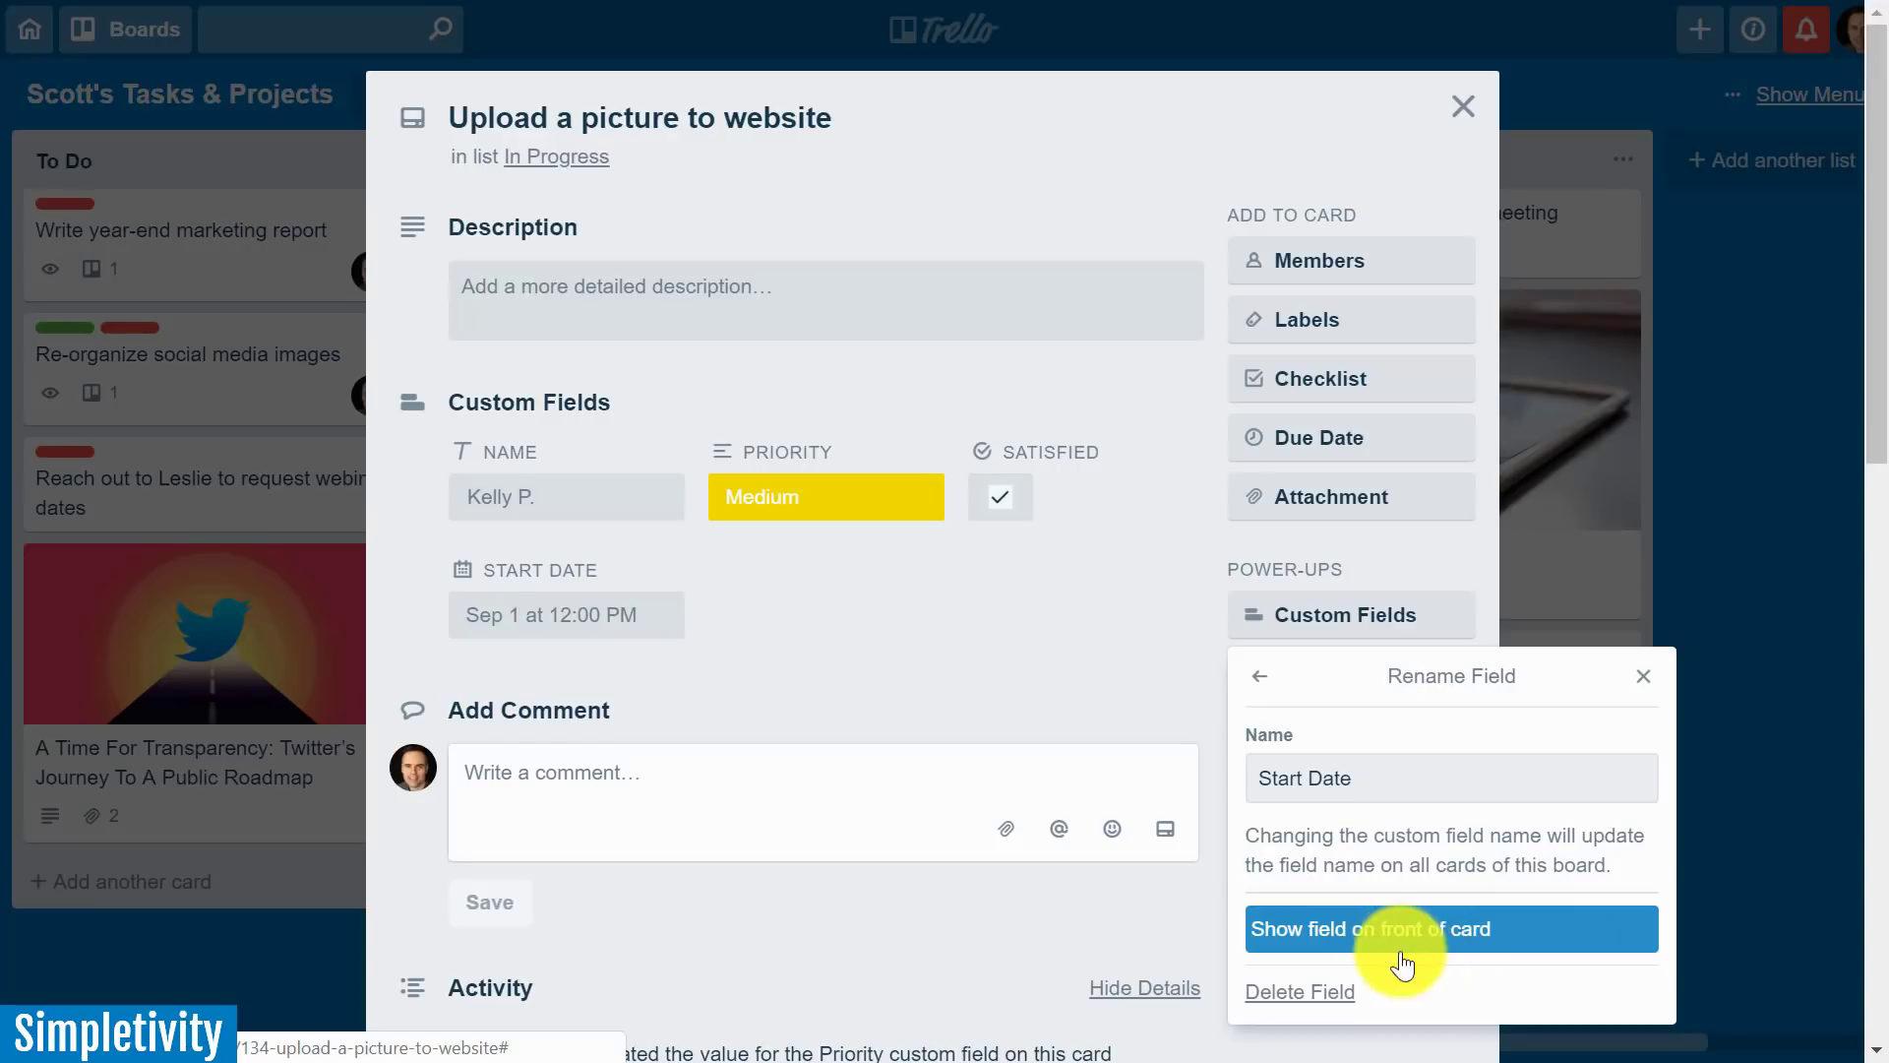
click(1555, 934)
click(1090, 586)
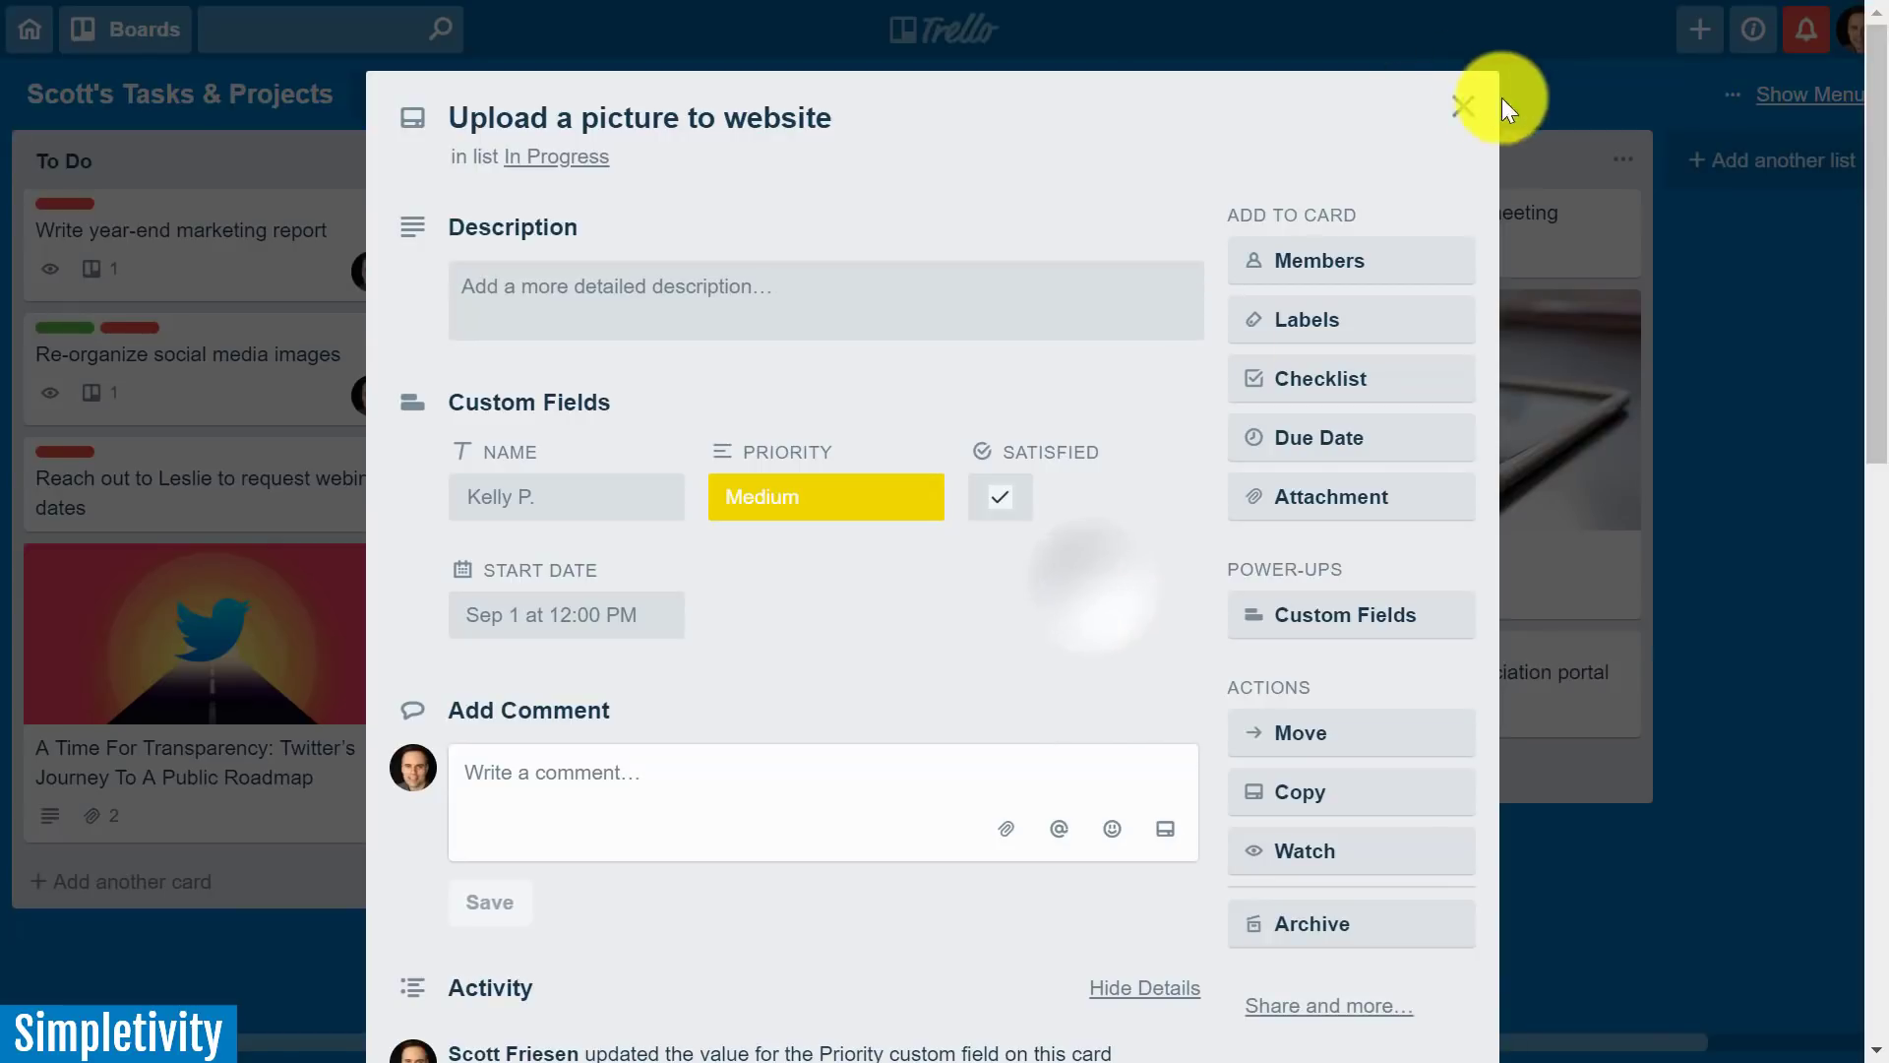
click(1463, 105)
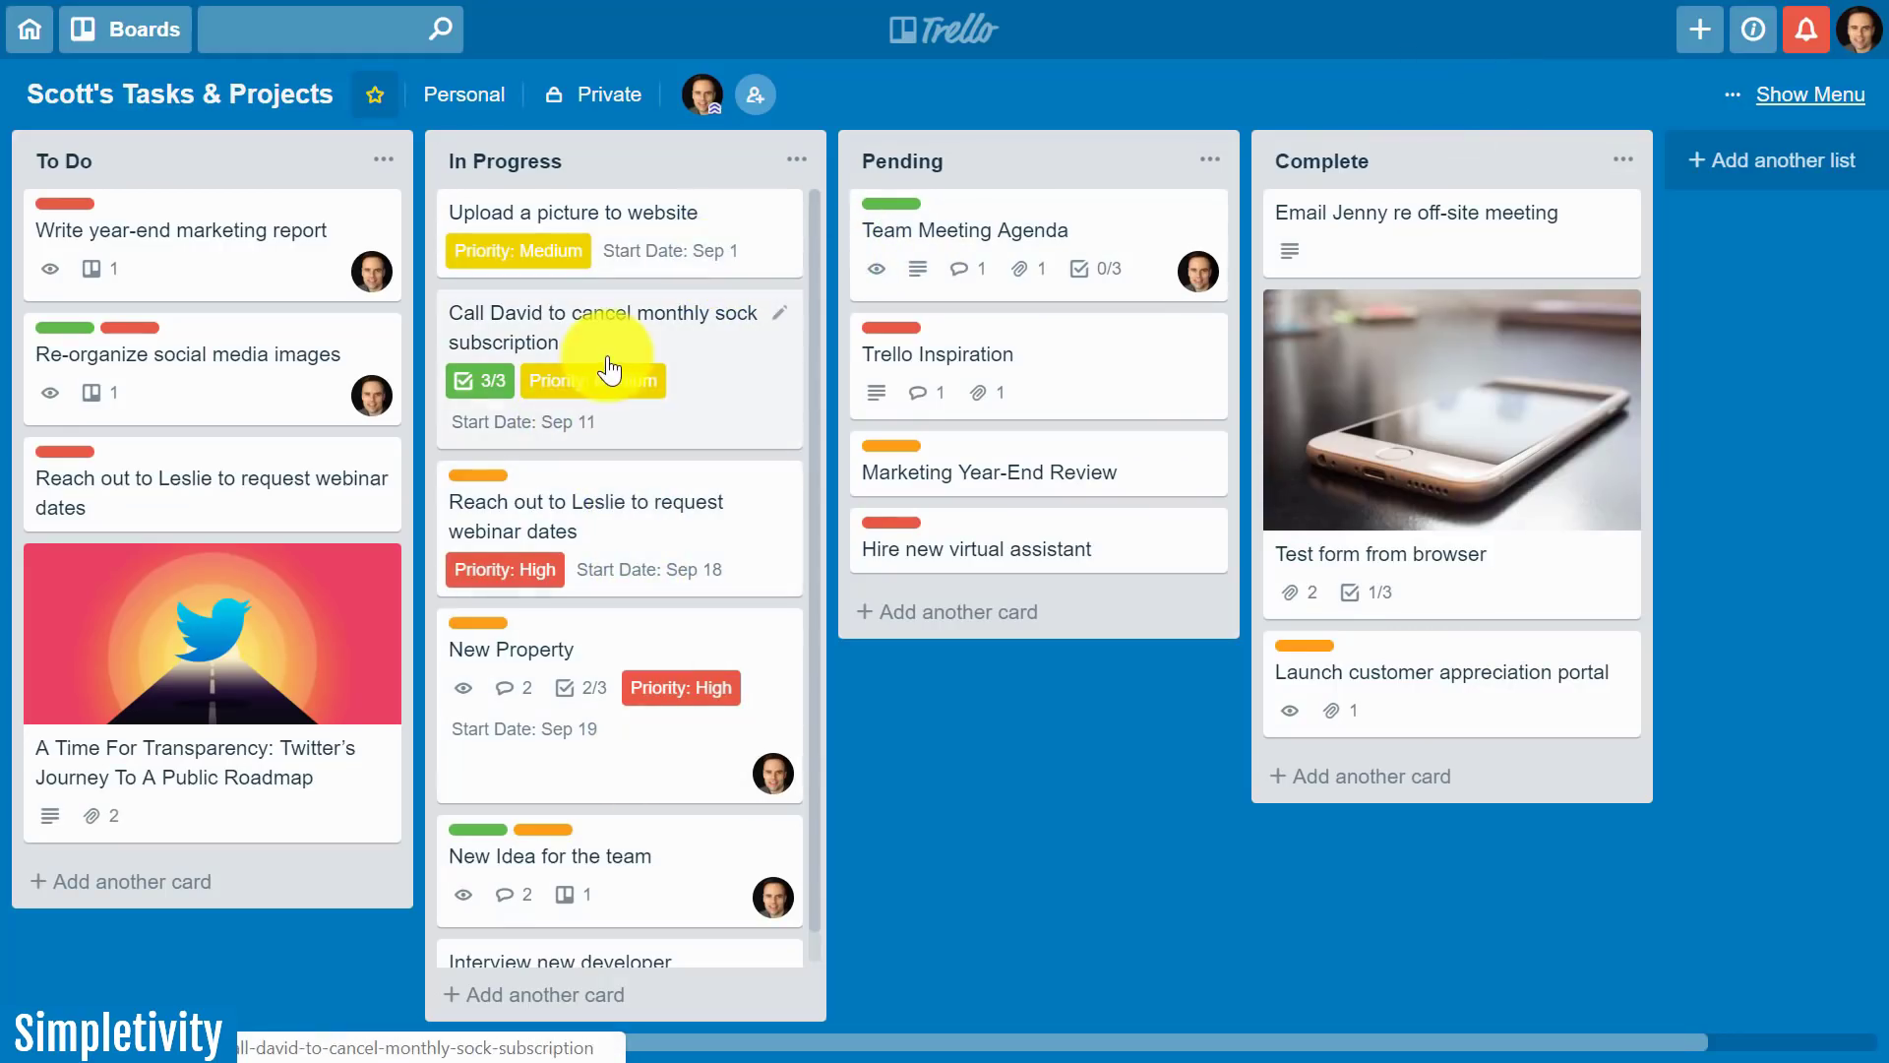
click(1815, 95)
Filter cards by a person's name, inspect the matching card, then clear the filter
click(1549, 228)
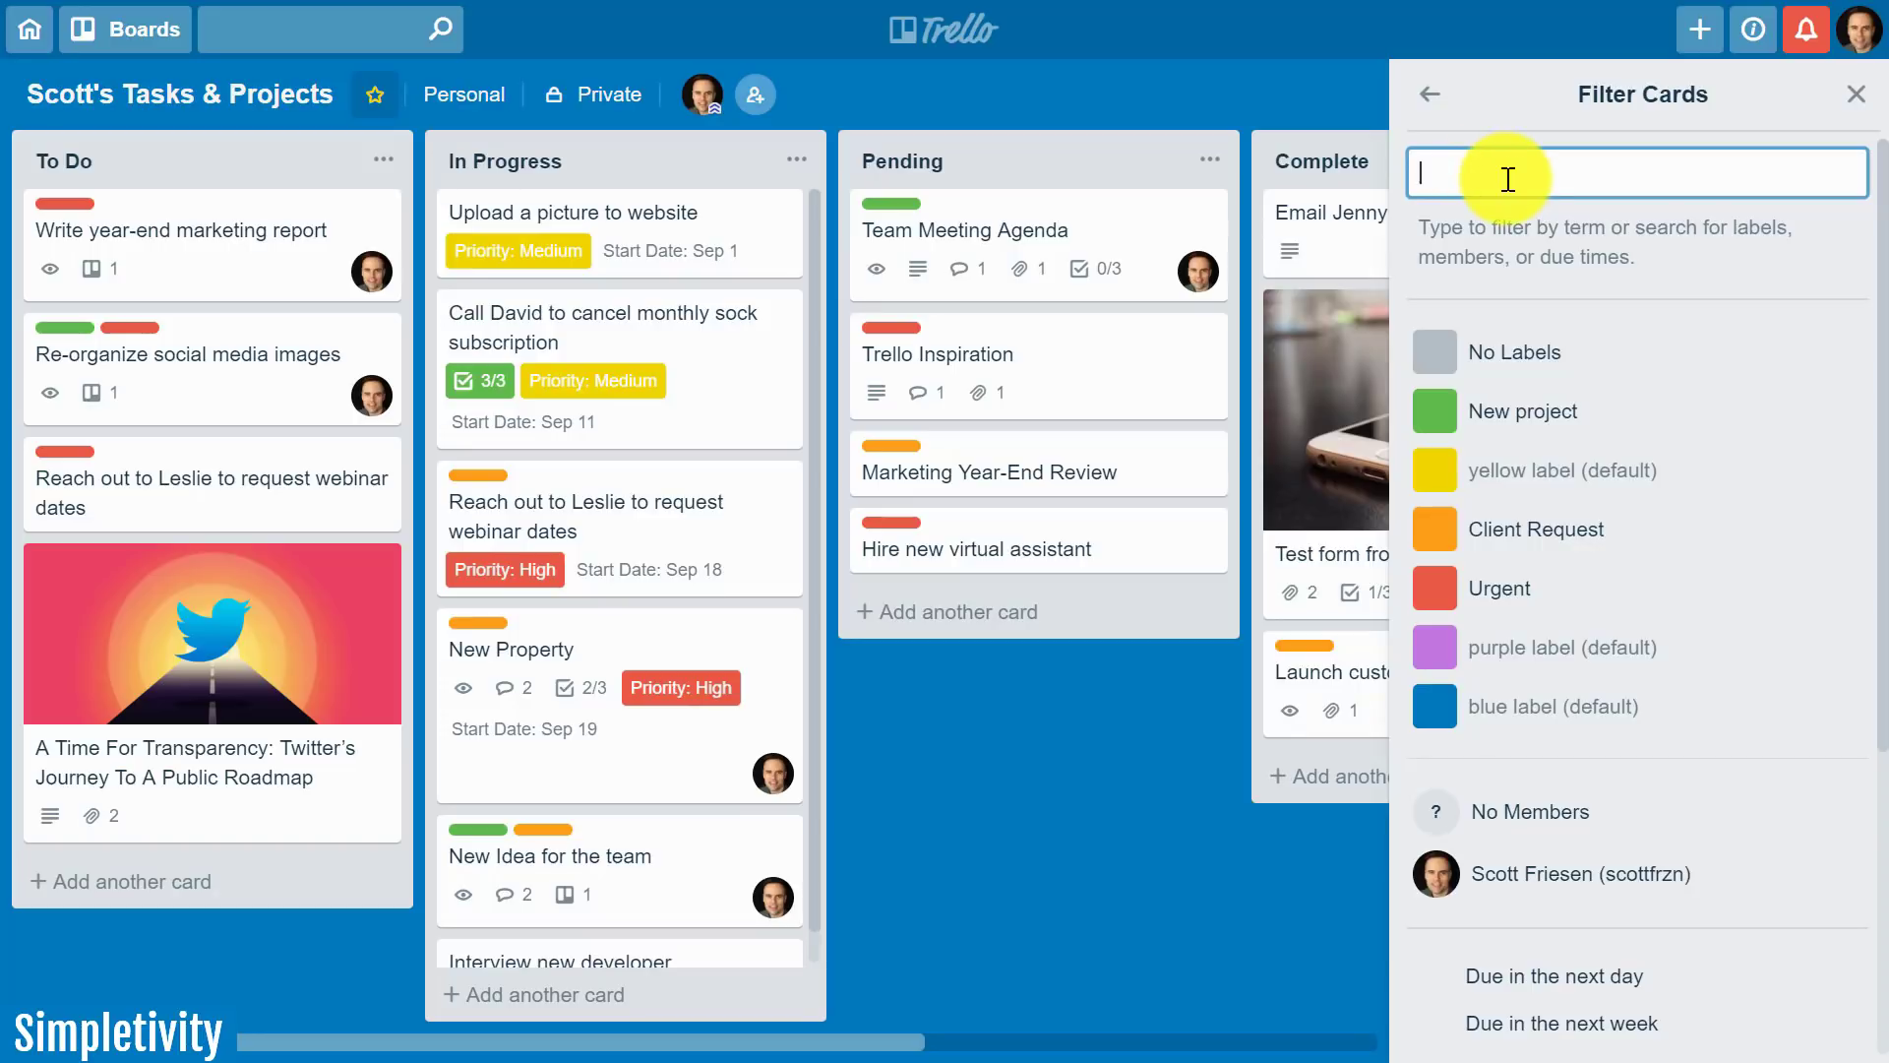
text(kelly)
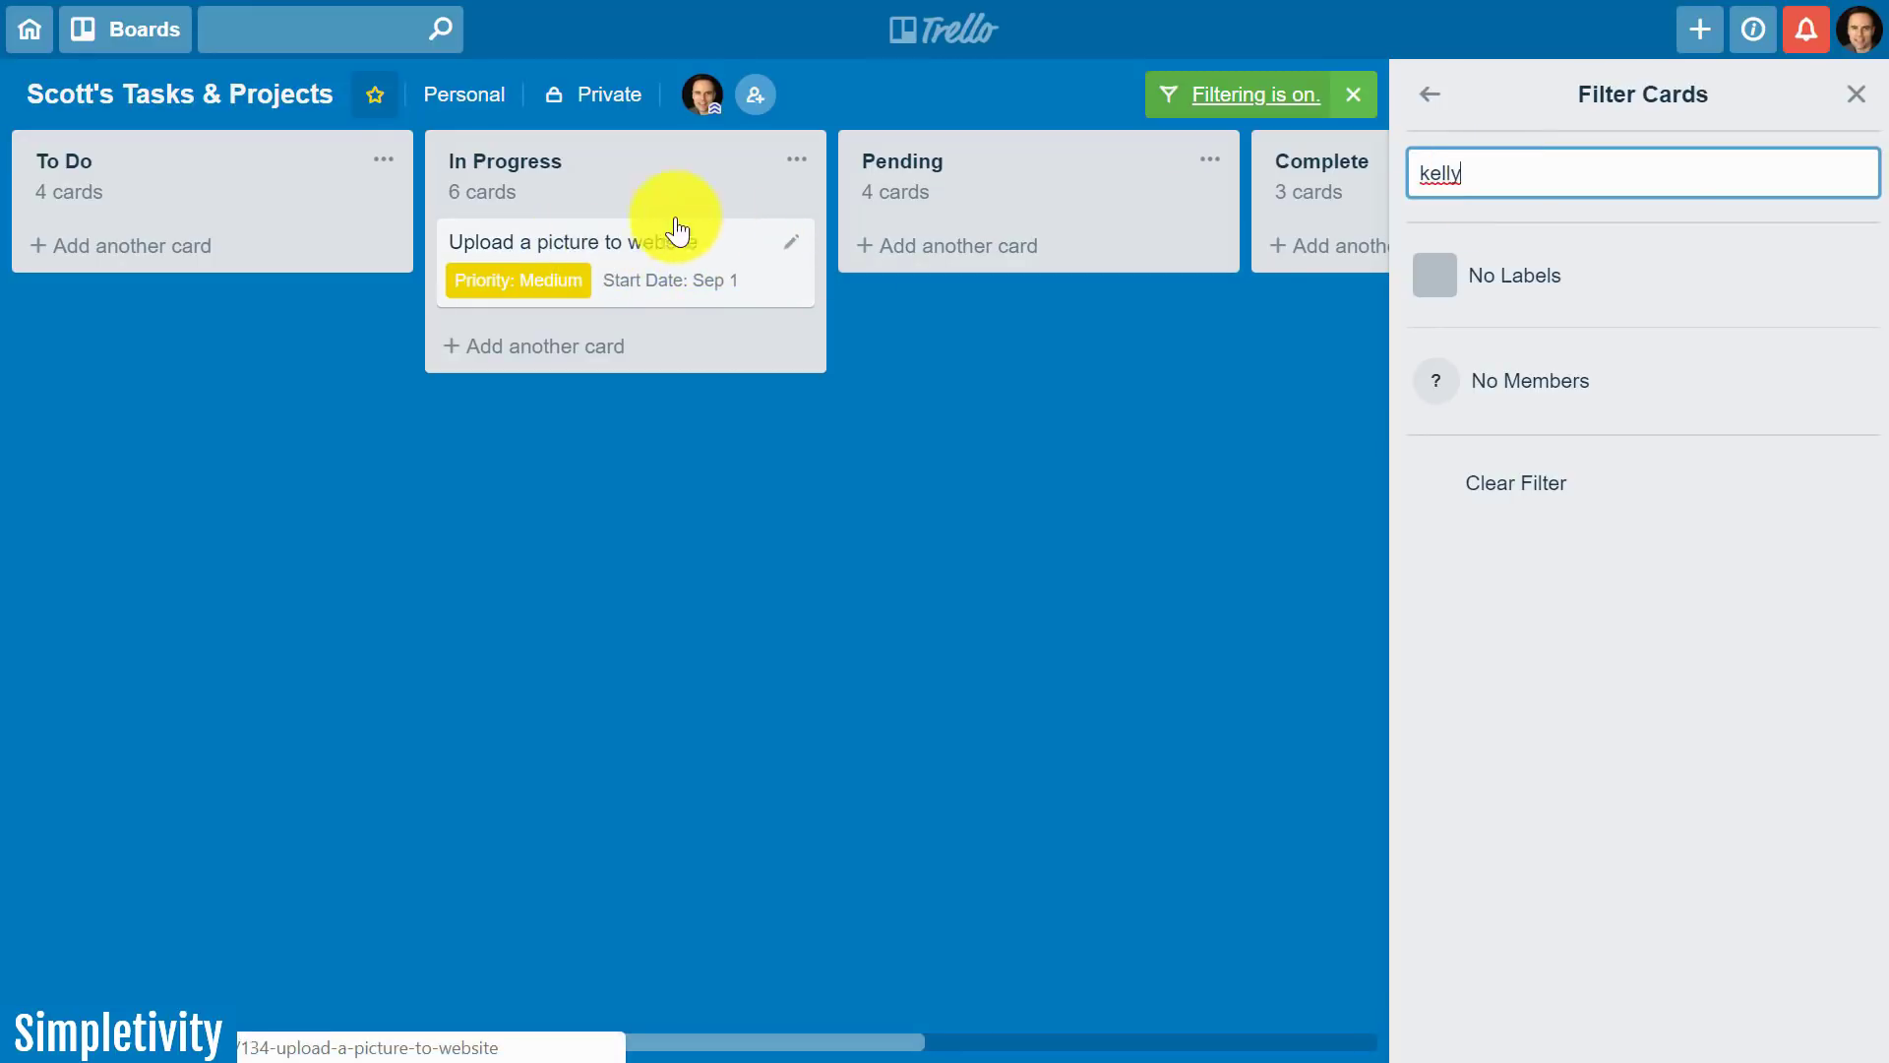
click(672, 261)
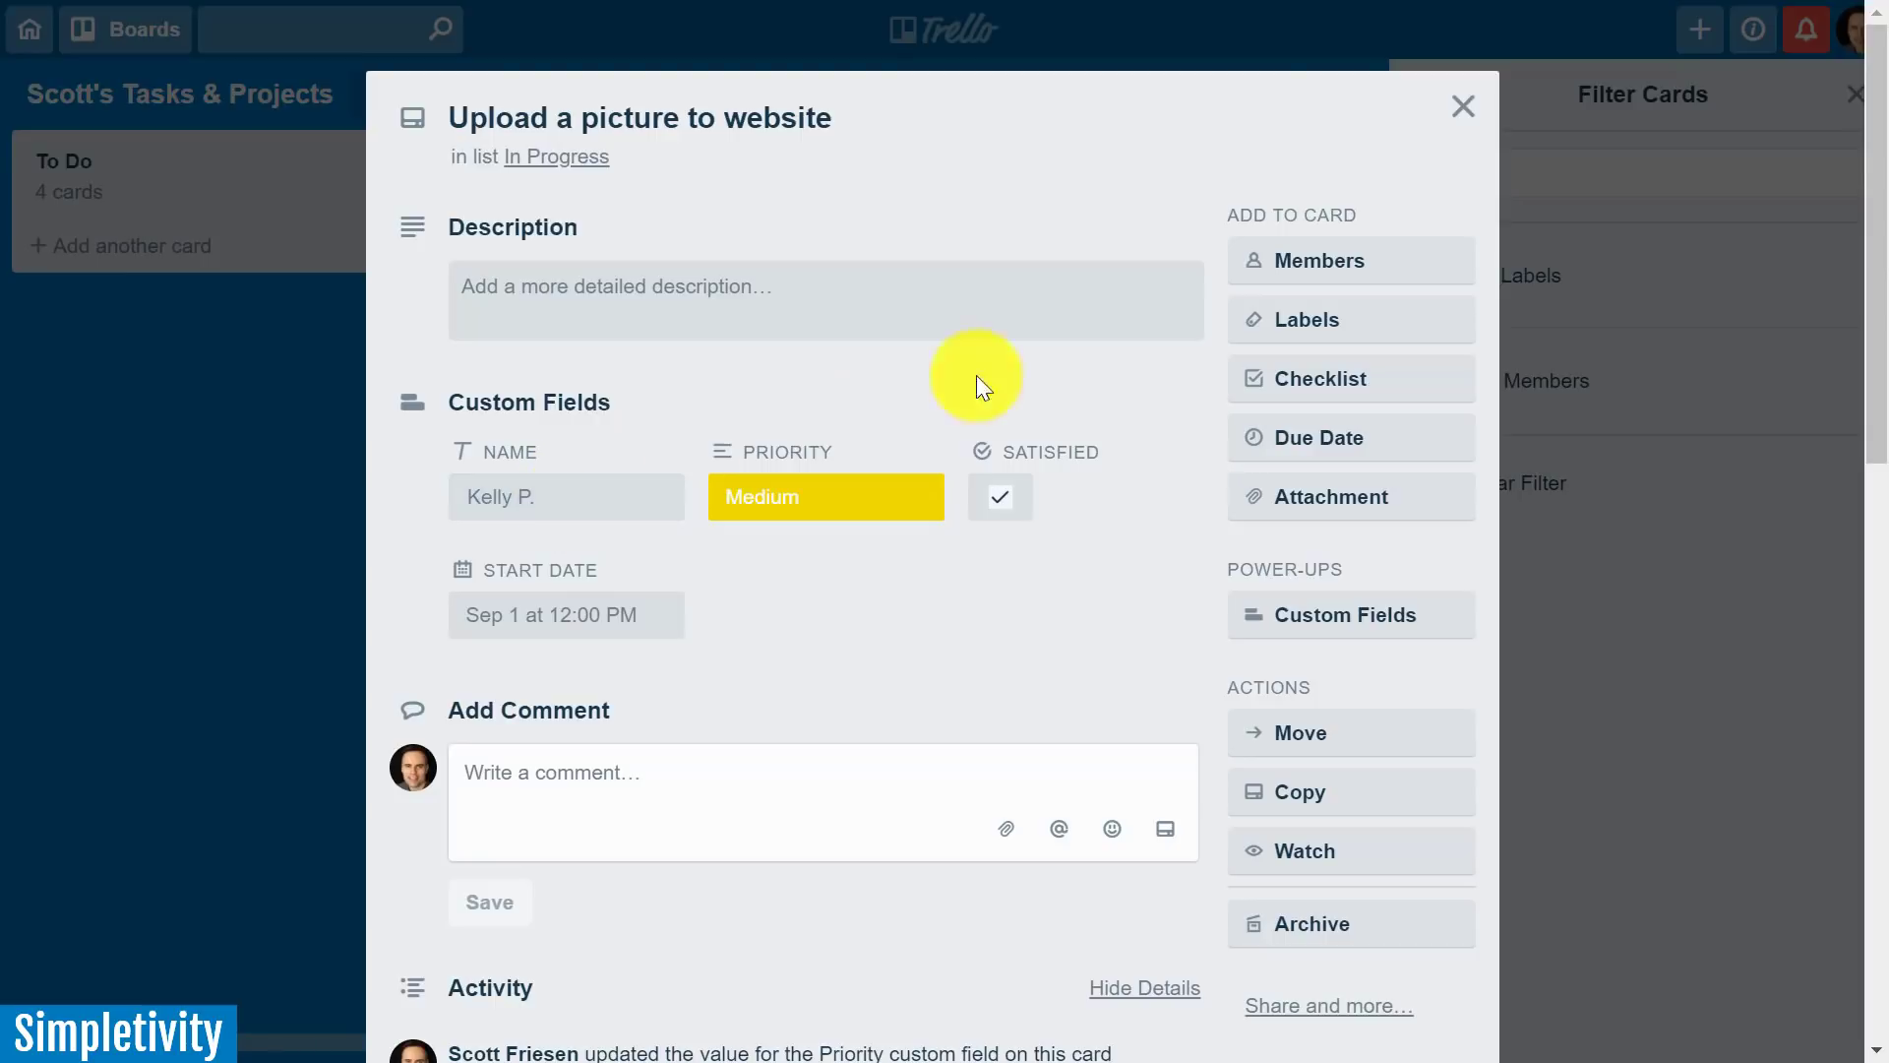
click(1462, 110)
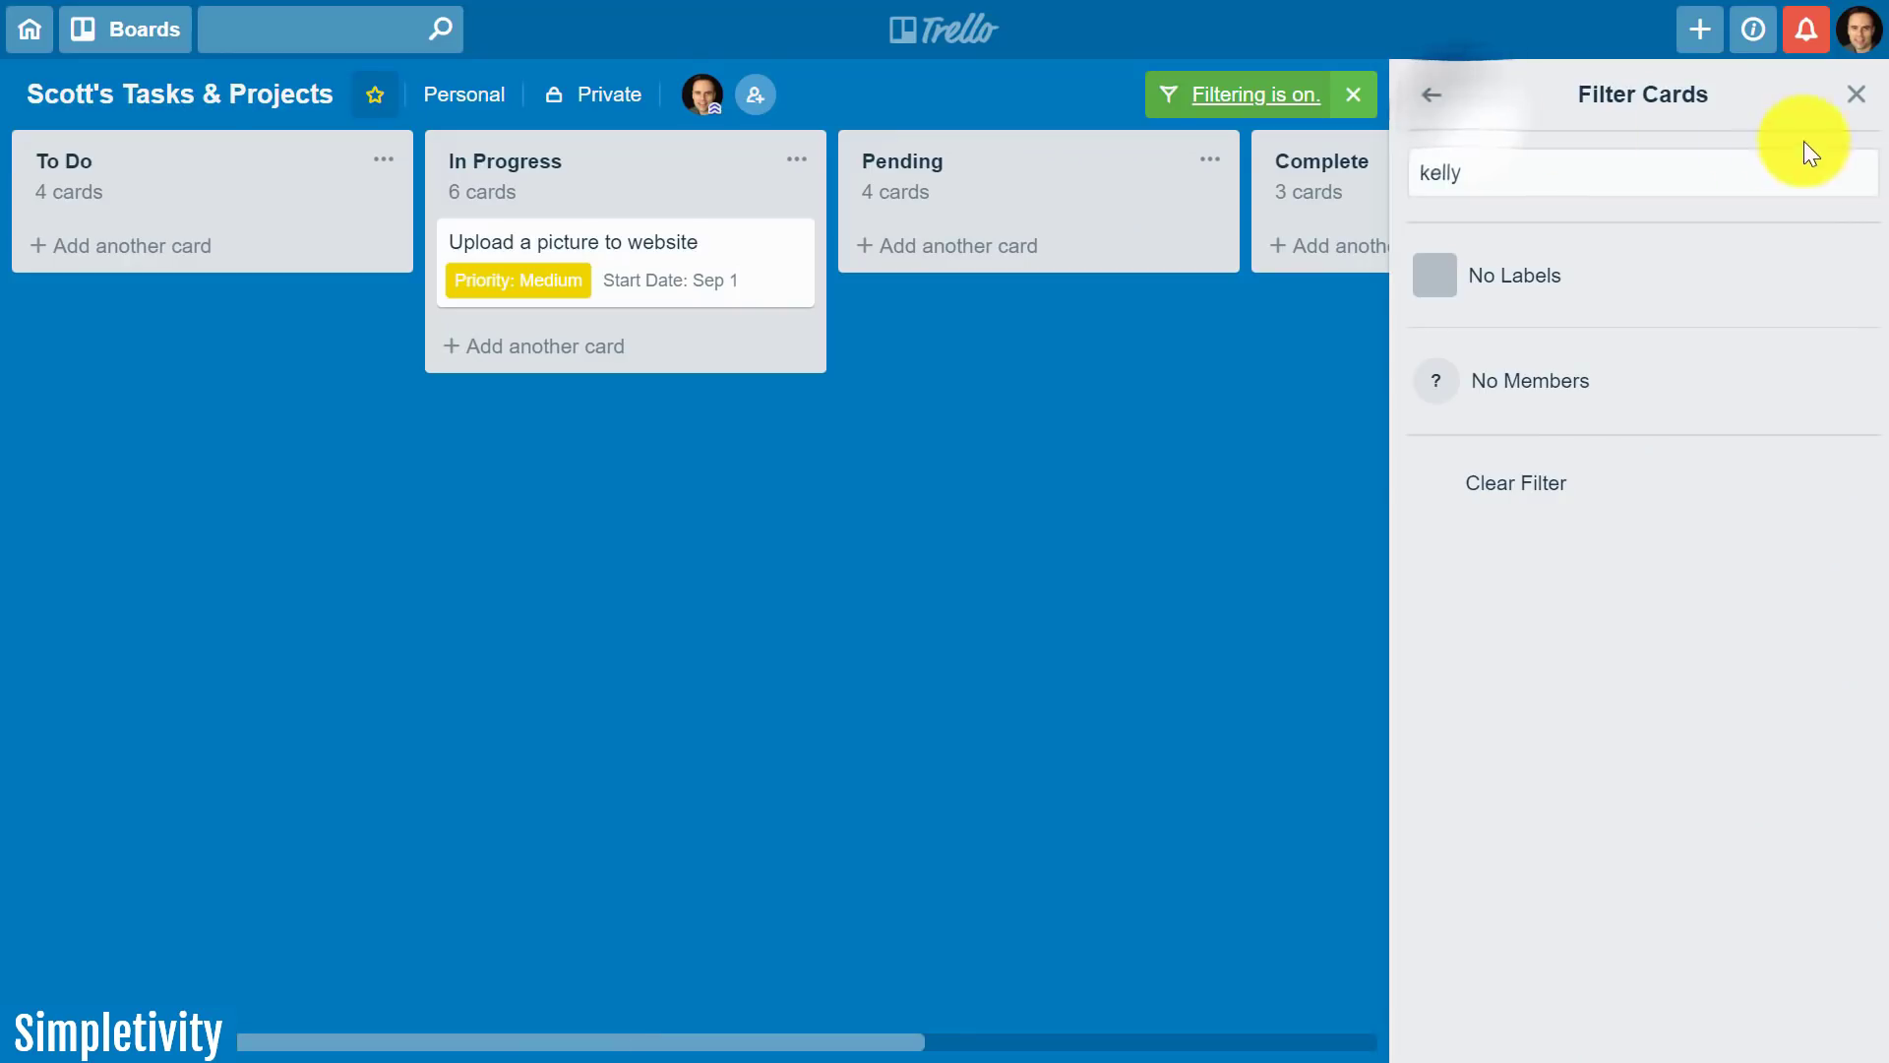
click(1860, 99)
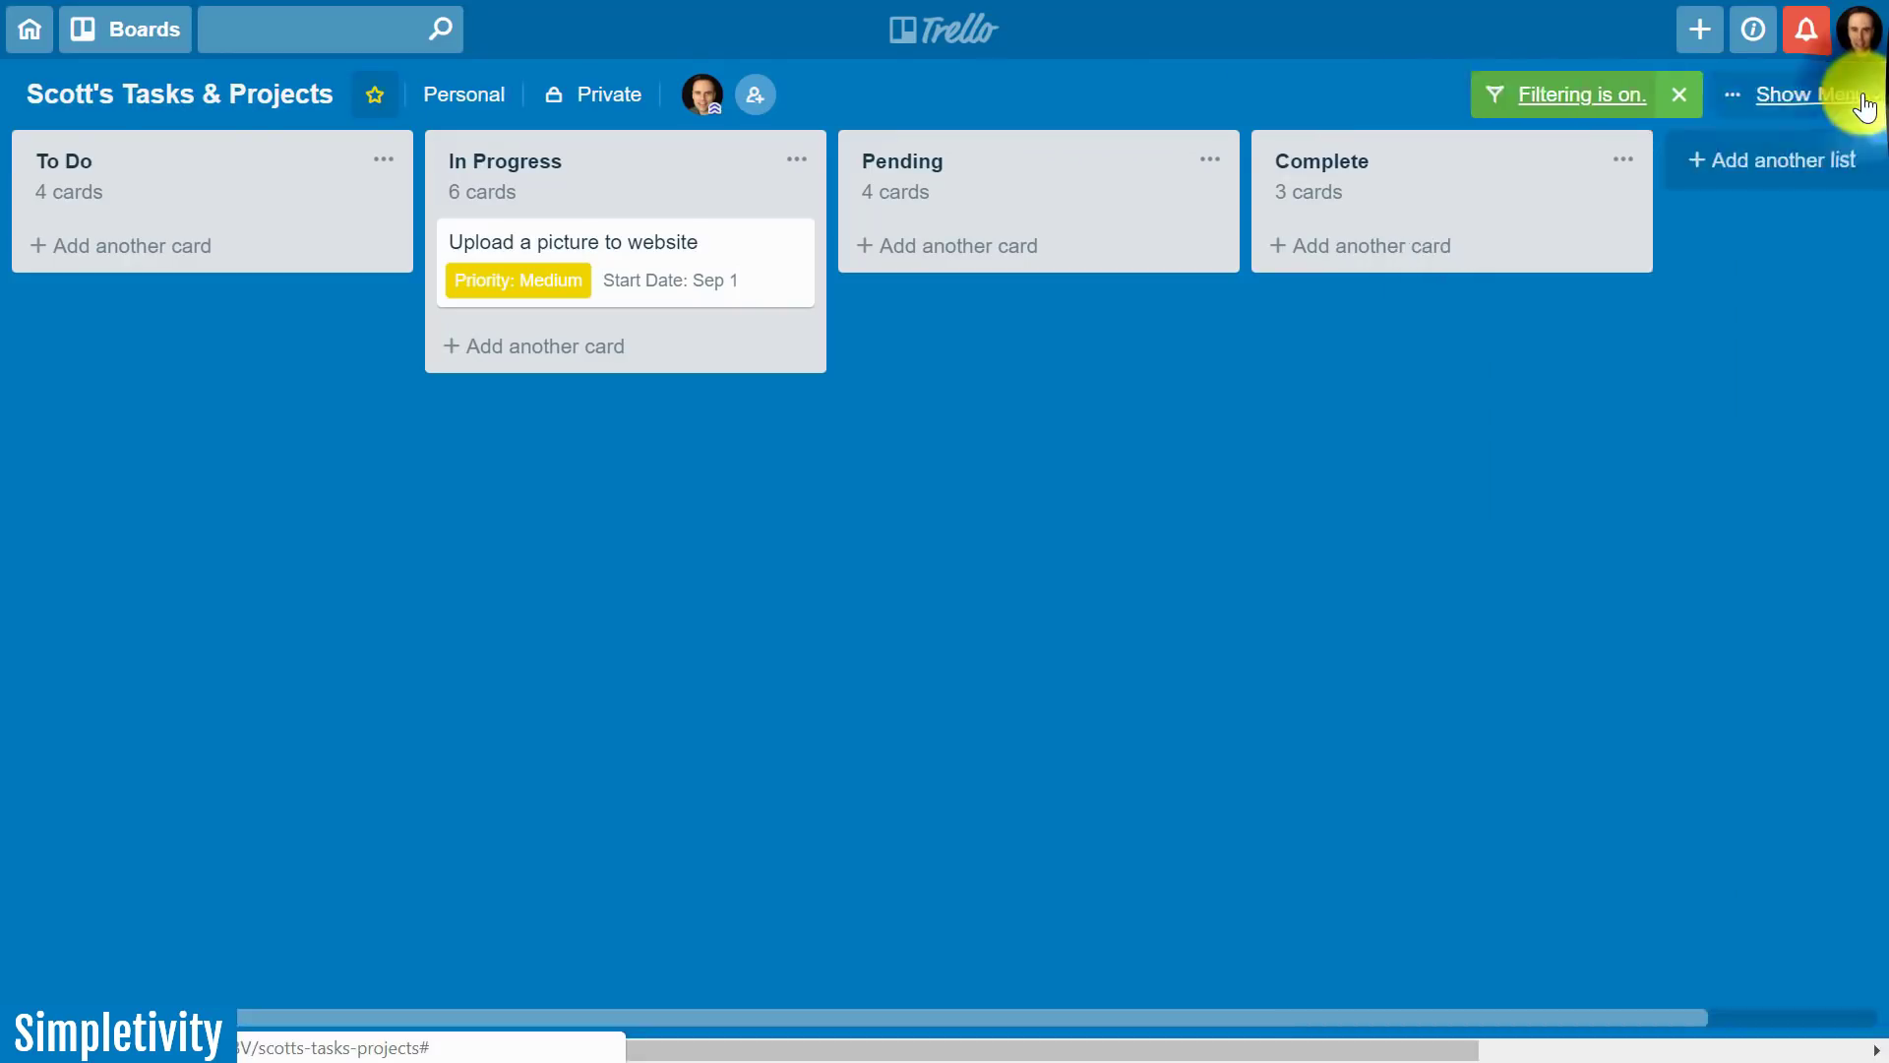
click(1680, 90)
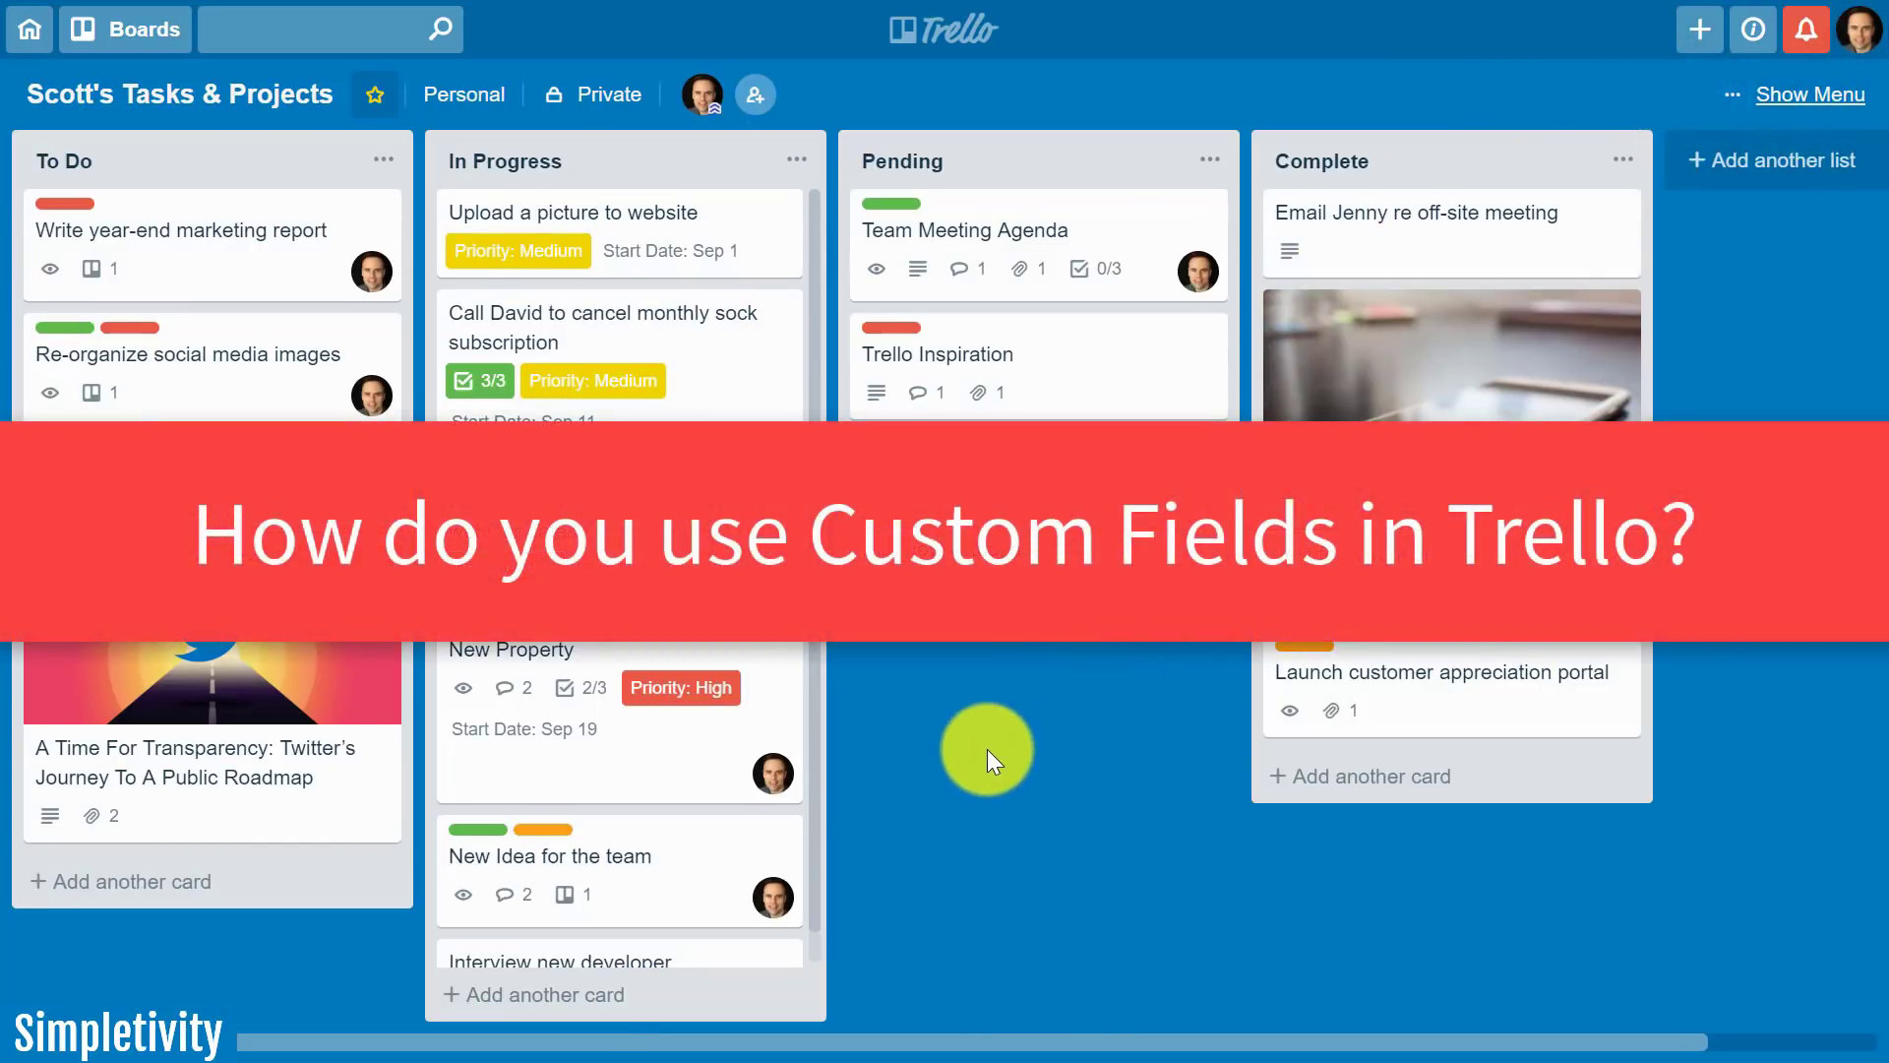